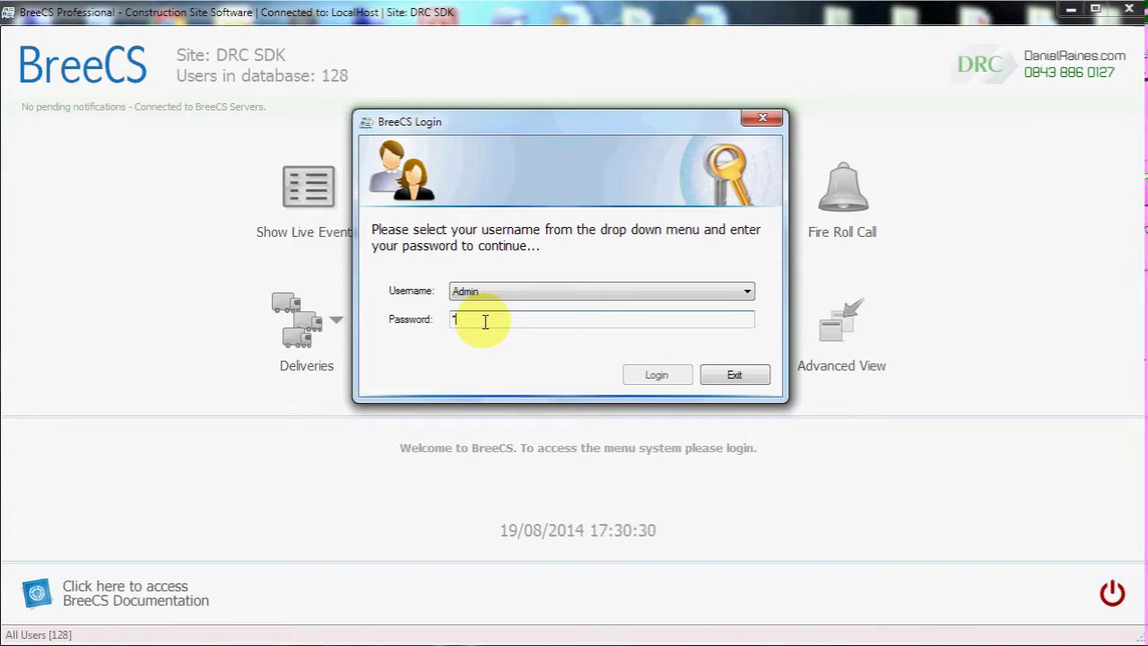
Log in to the Admin account with its password and show the live events, selecting the most recent entry
key(Return)
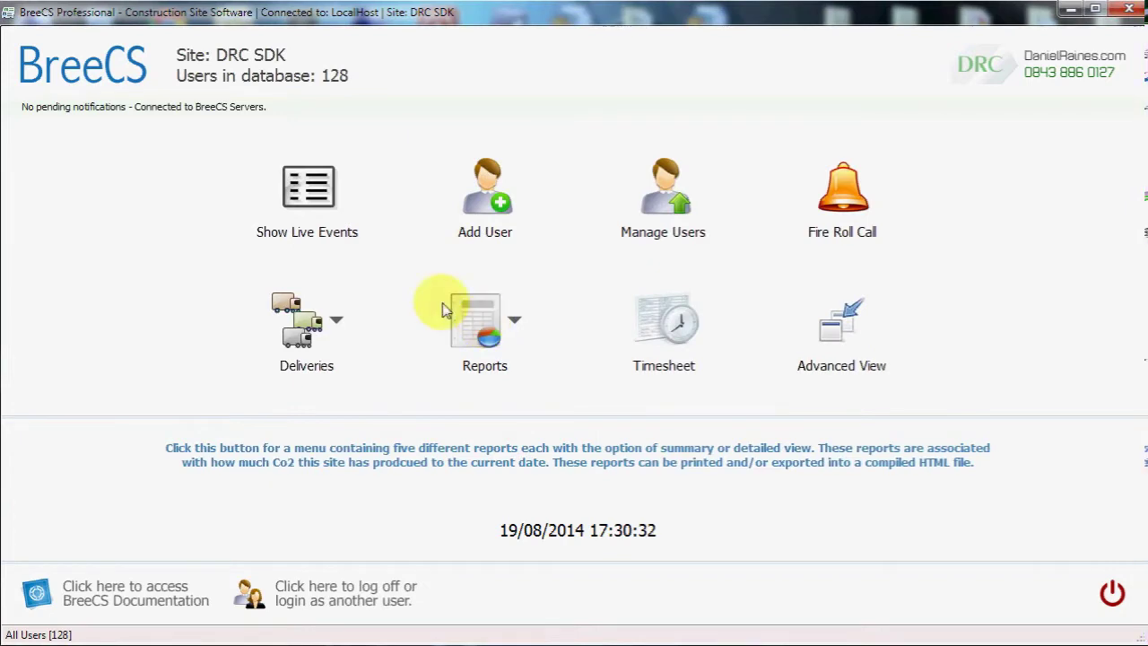
click(354, 229)
click(412, 452)
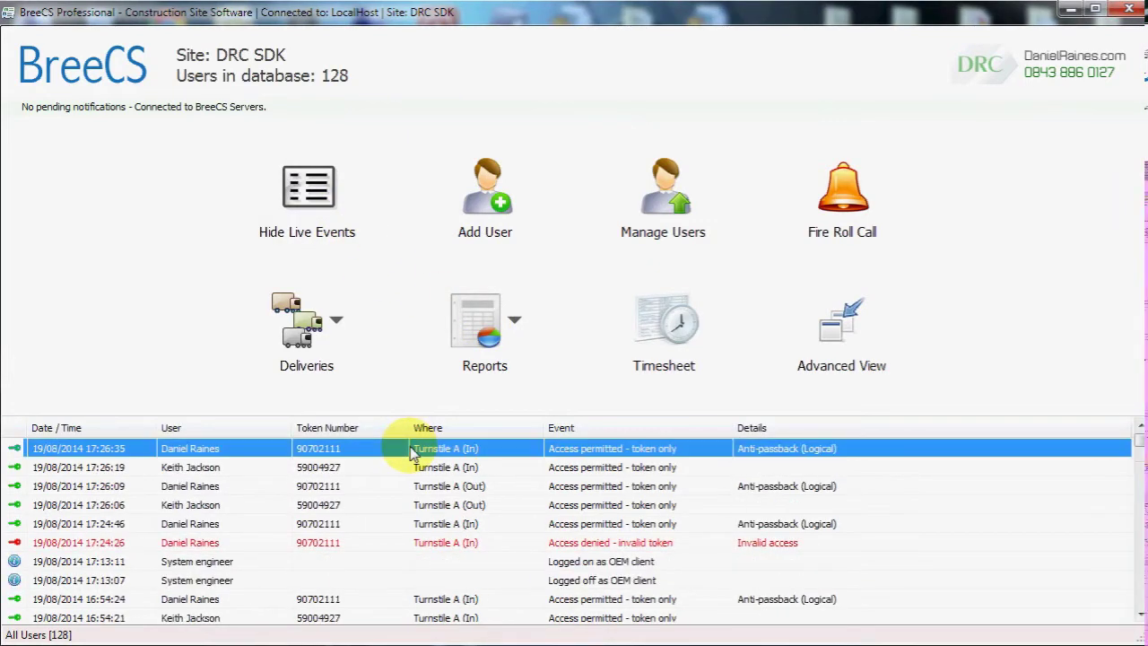
View the blank new user form without saving it, and browse the full list of users before returning to the menu
click(482, 233)
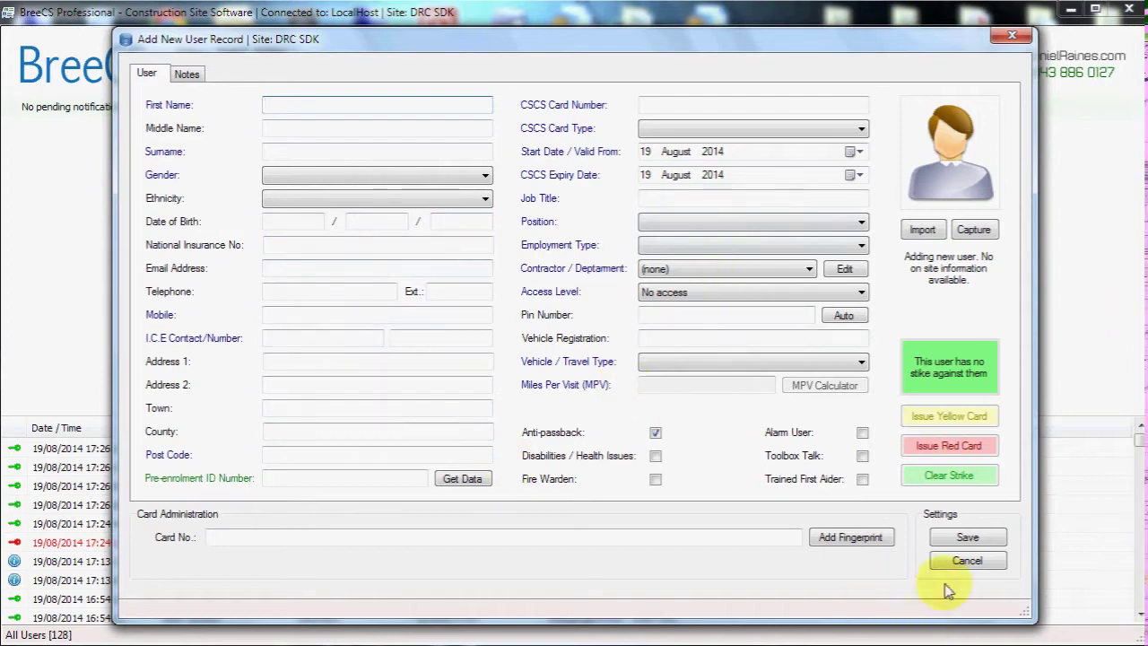
click(953, 568)
click(691, 229)
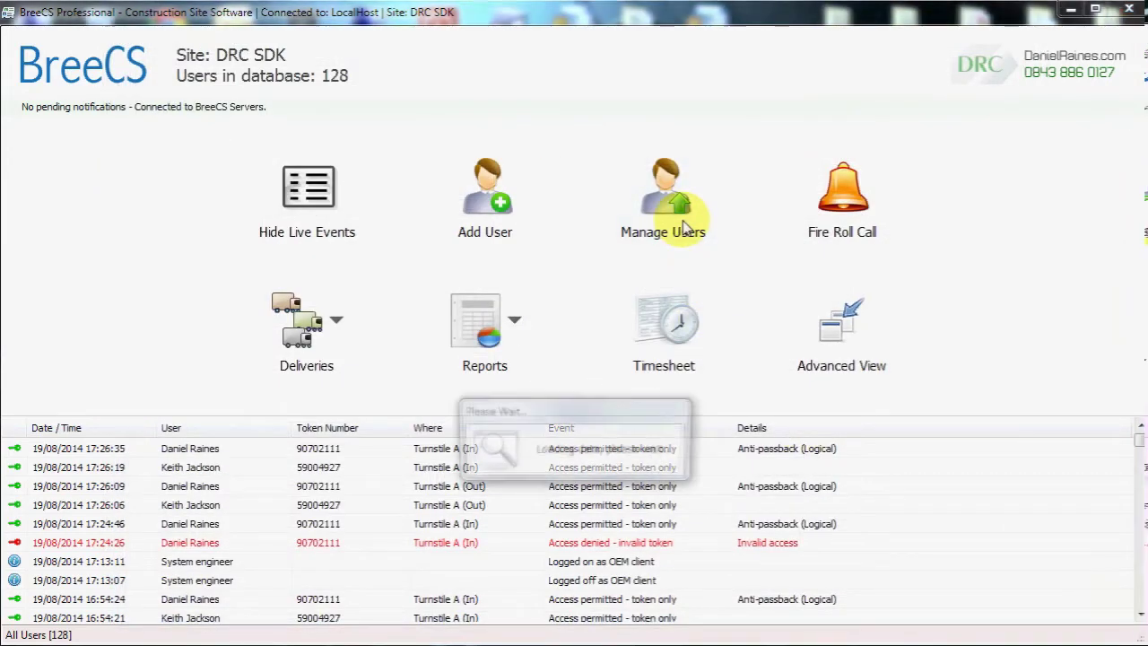
scroll(681, 226, down, 10)
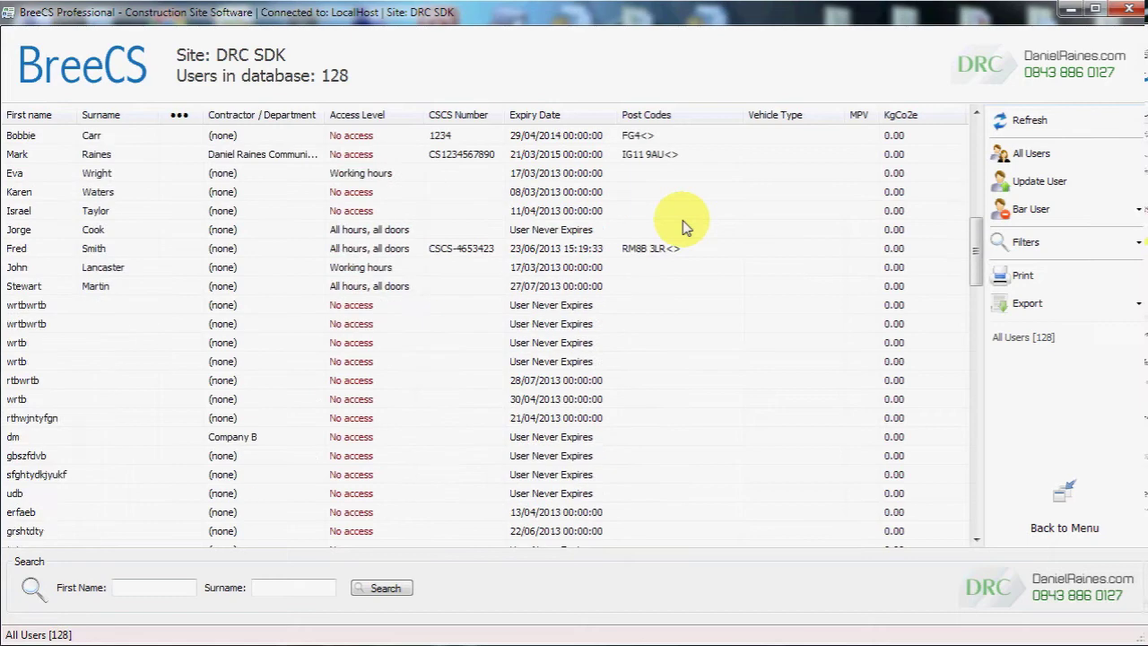
scroll(681, 227, up, 10)
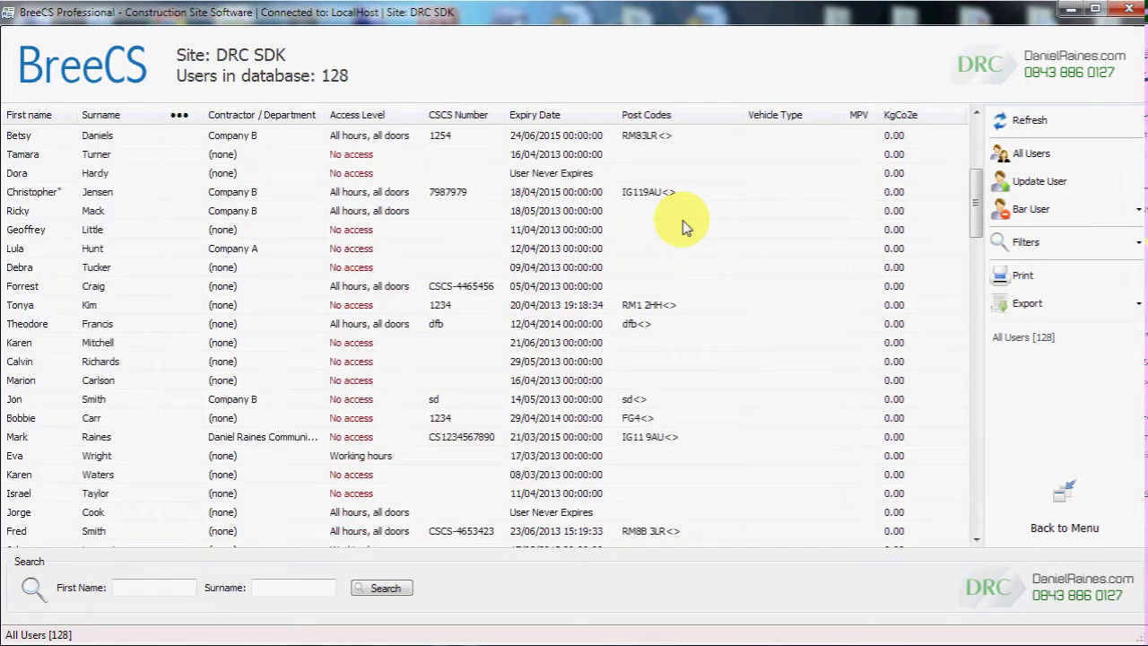
click(1057, 487)
Generate the Fire Roll Call report, view it in a smaller window and close it
click(866, 220)
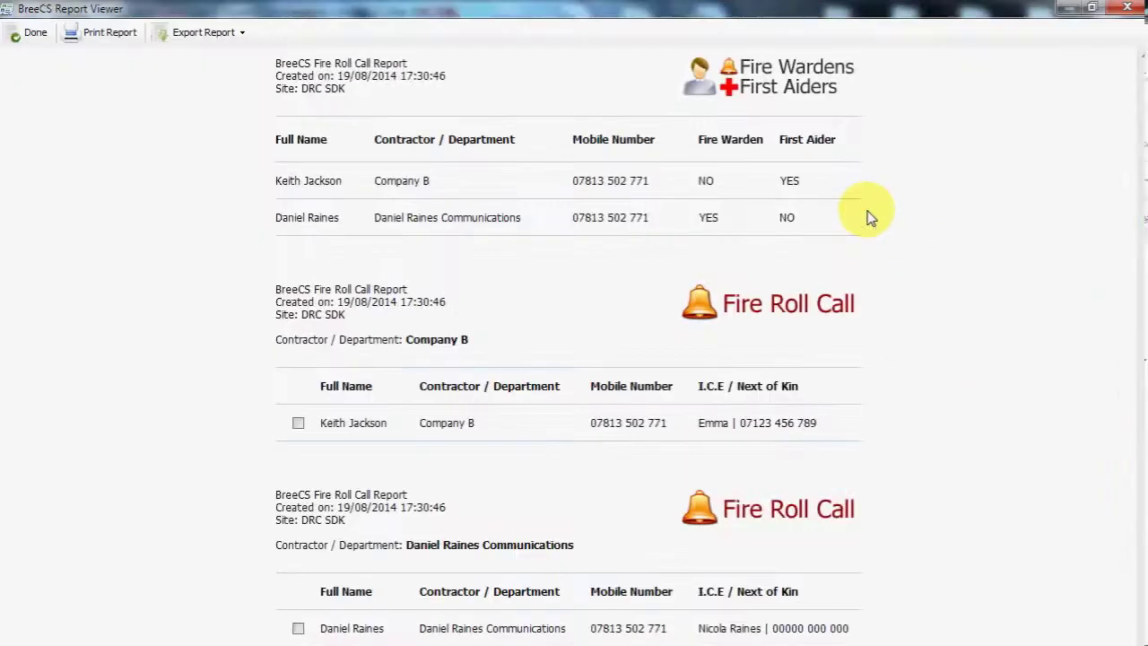
double_click(756, 7)
drag(674, 146, 670, 47)
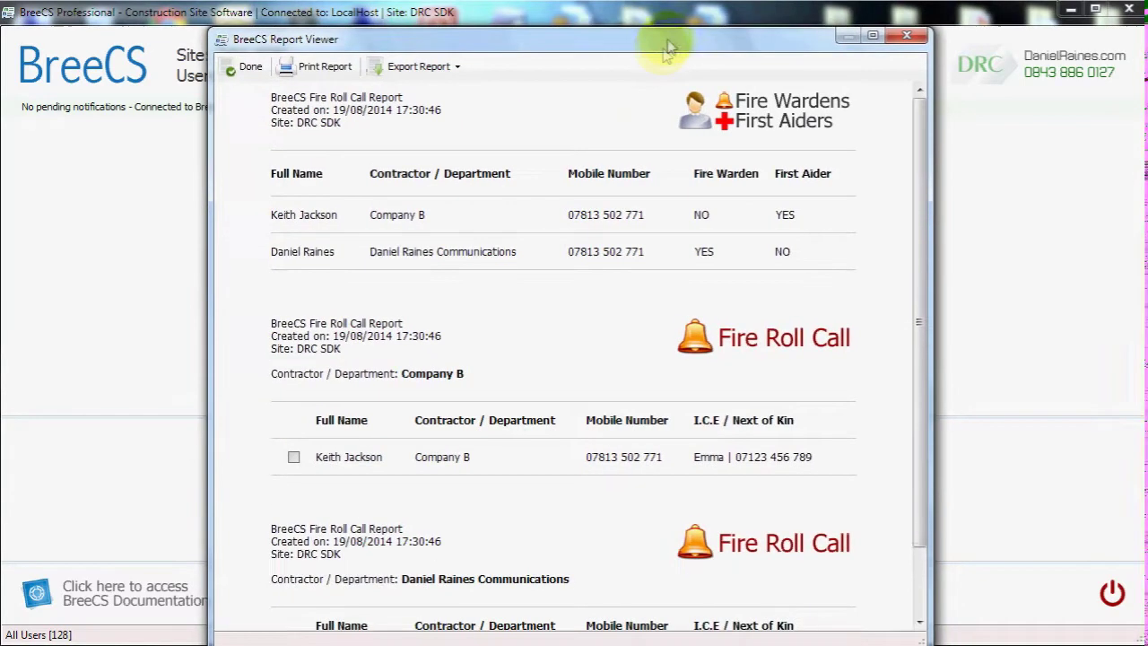
click(240, 67)
Look through the available delivery options and the Co2 emissions report types without opening any of them
click(330, 357)
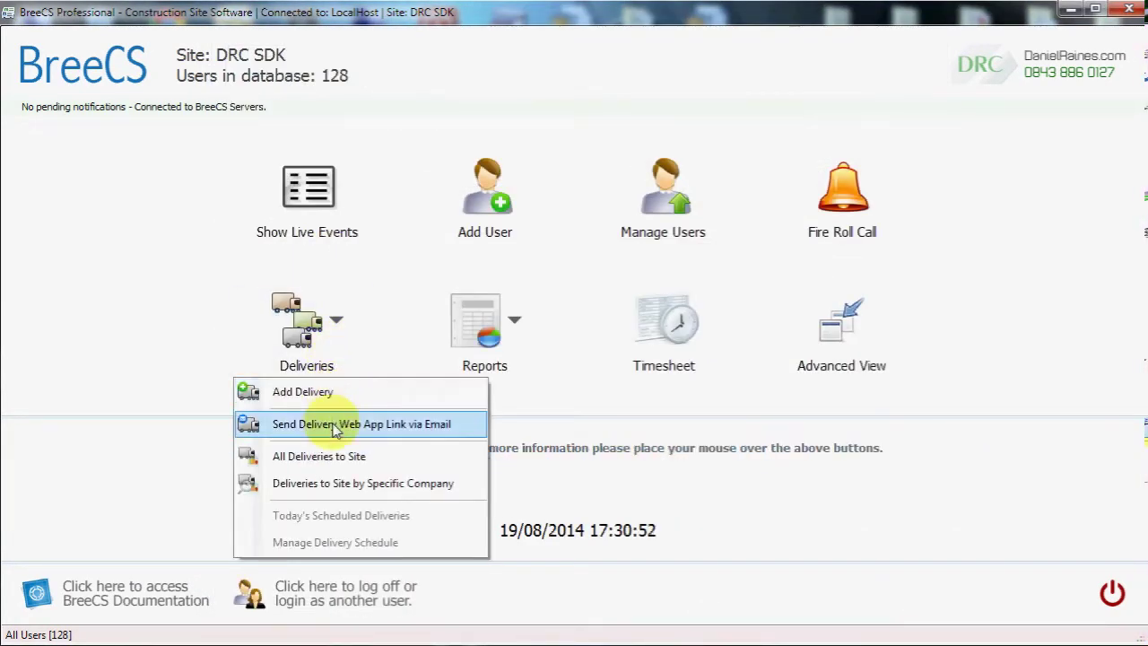
click(487, 363)
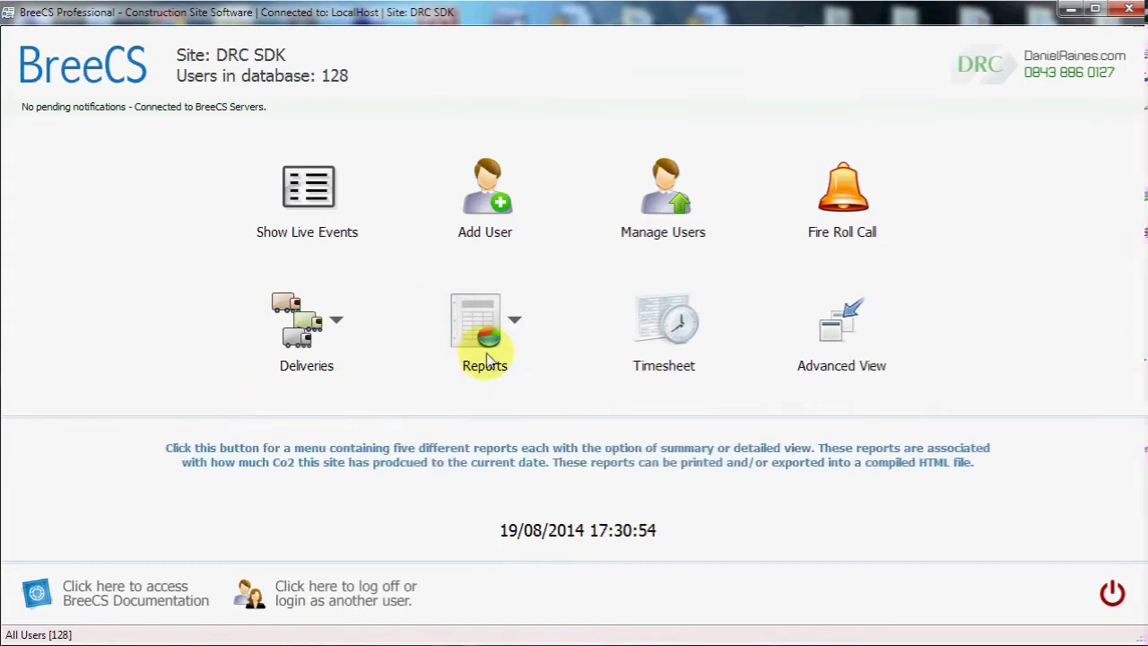
click(485, 363)
mouse_move(492, 437)
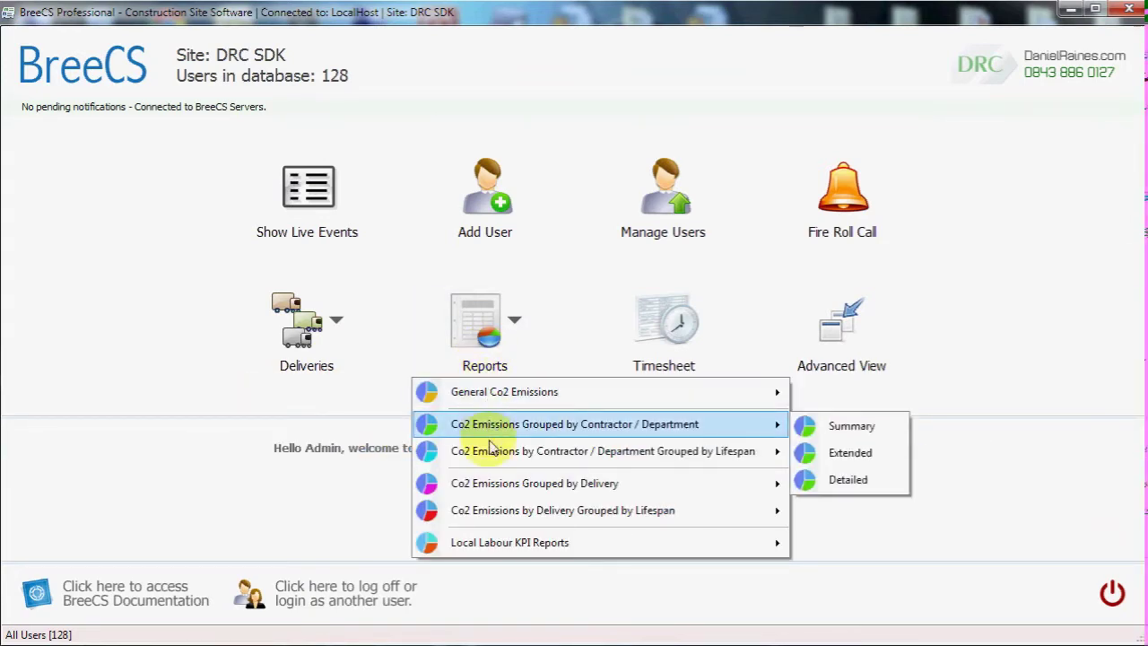
mouse_move(492, 480)
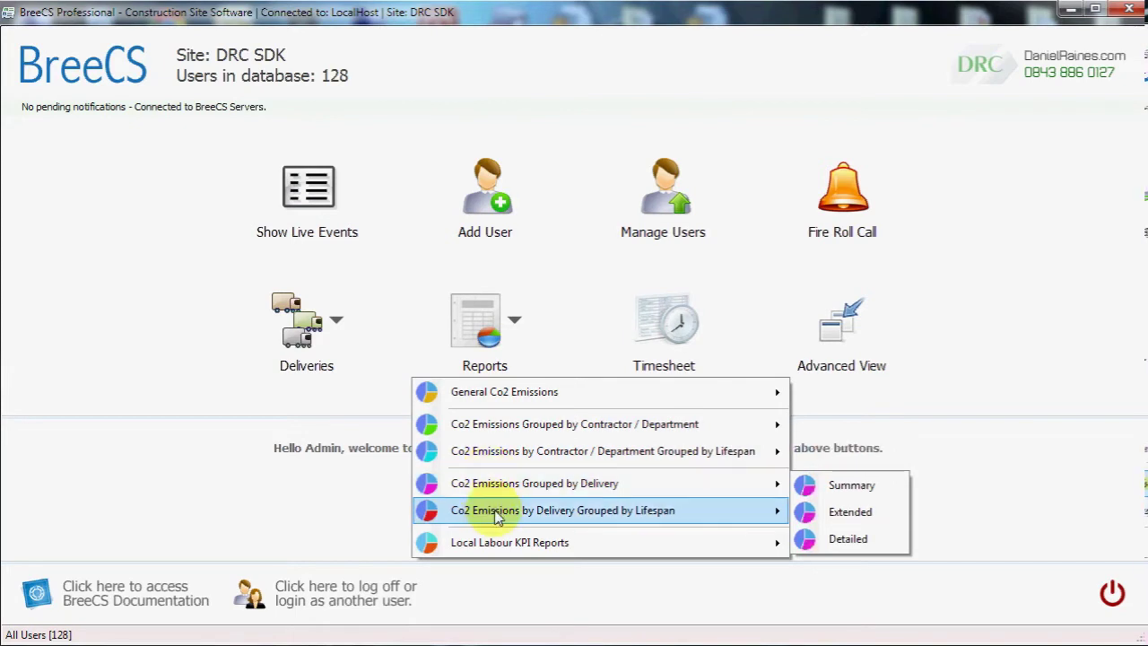
click(707, 311)
View today's timesheet for all users in a restored, widened window and close it
click(684, 324)
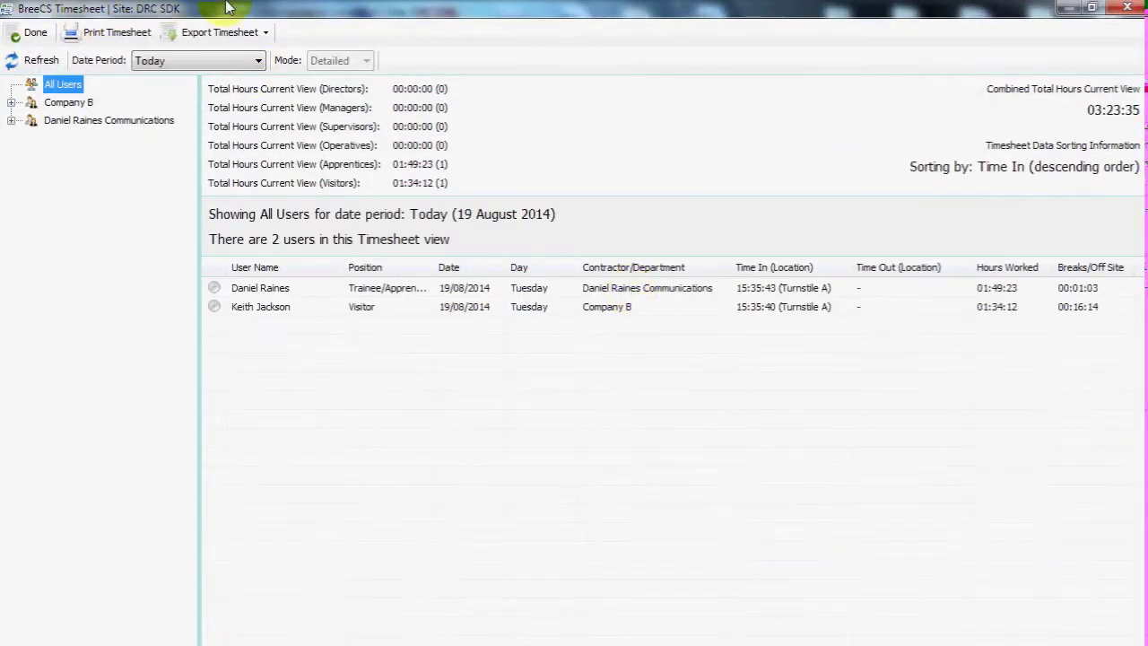
double_click(226, 7)
drag(347, 161, 261, 29)
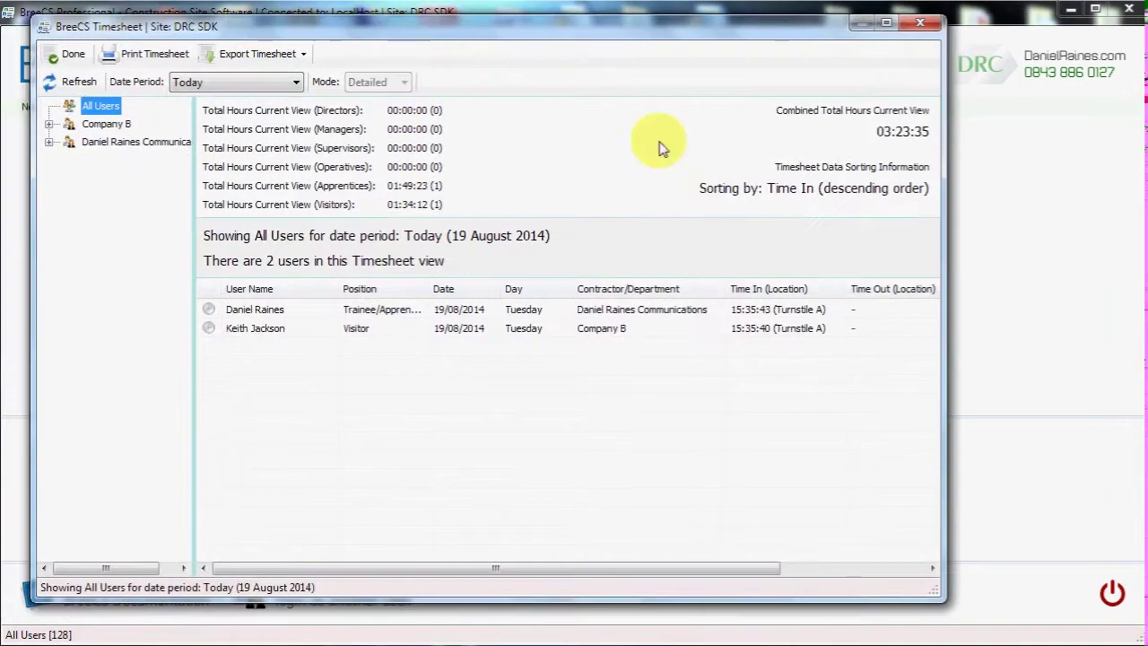
drag(943, 205, 1103, 202)
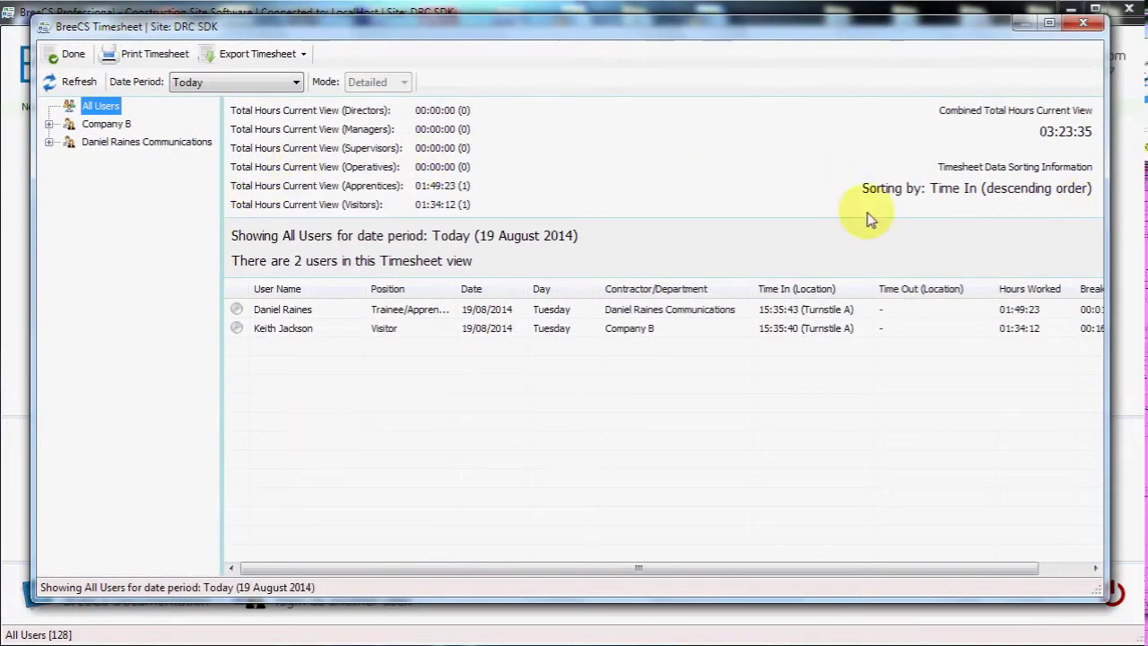
click(70, 59)
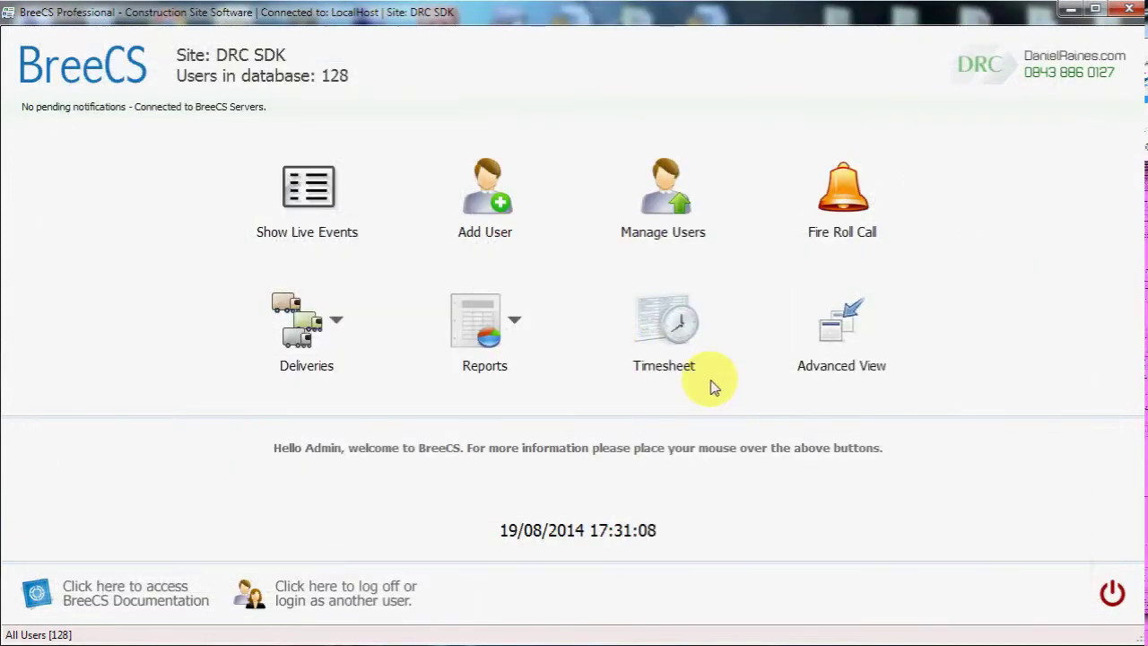
In the Advanced View, search for the user by first name and open the matching record for updating
click(781, 360)
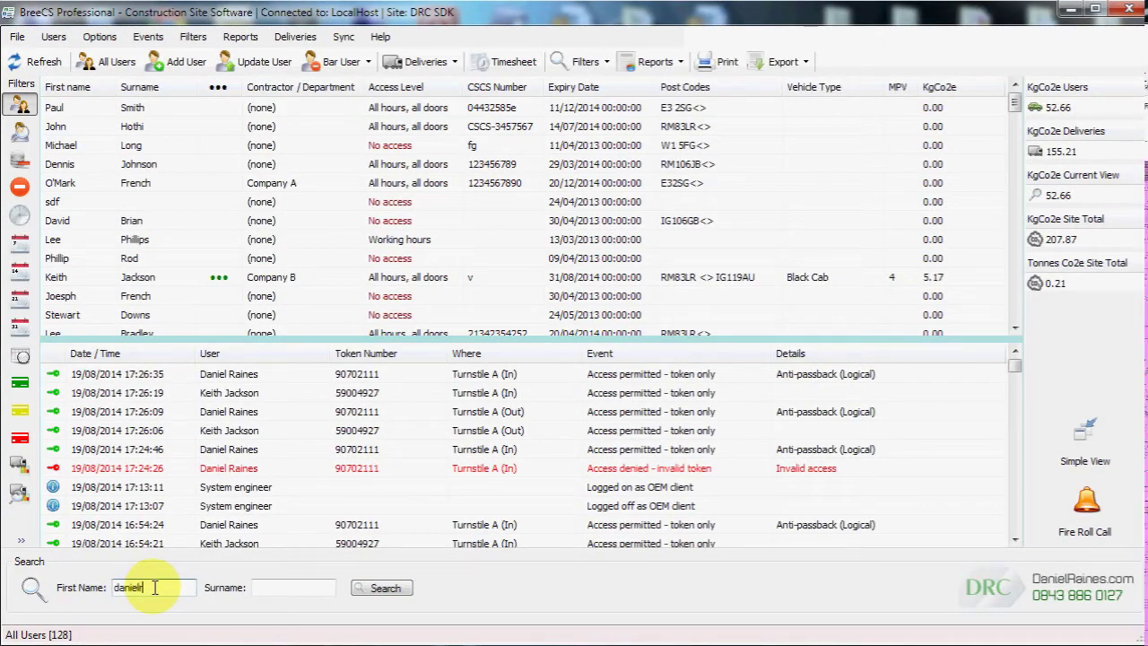
key(Return)
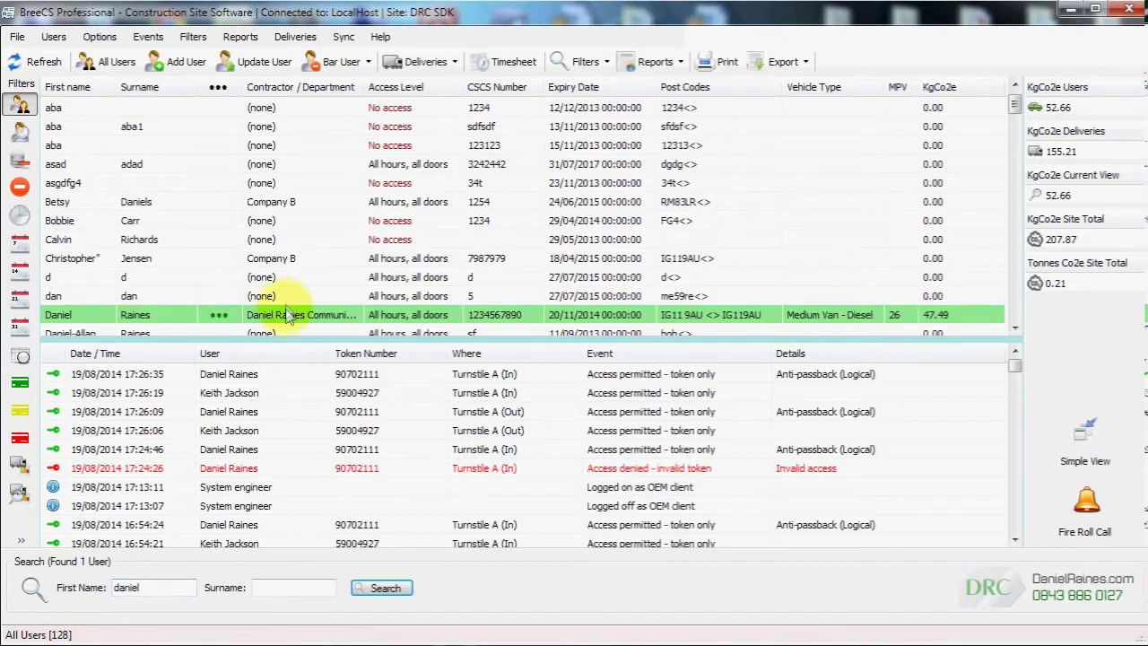
double_click(287, 314)
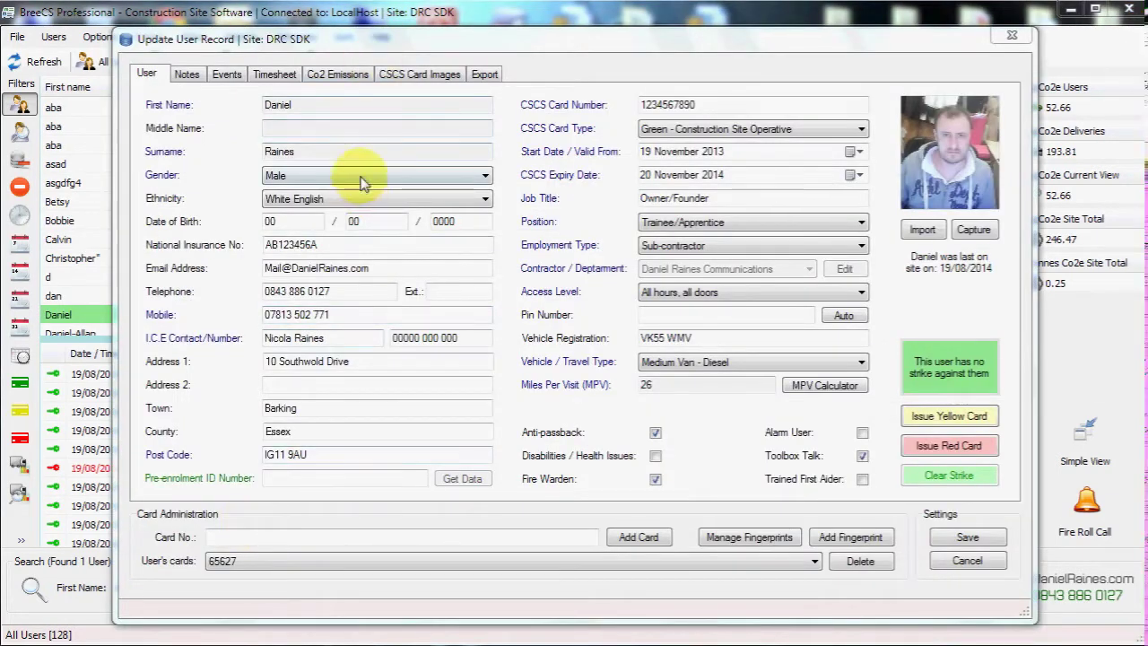
Examine the gender, ethnicity and CSCS card type choices in the user's record without changing them
click(361, 177)
click(366, 177)
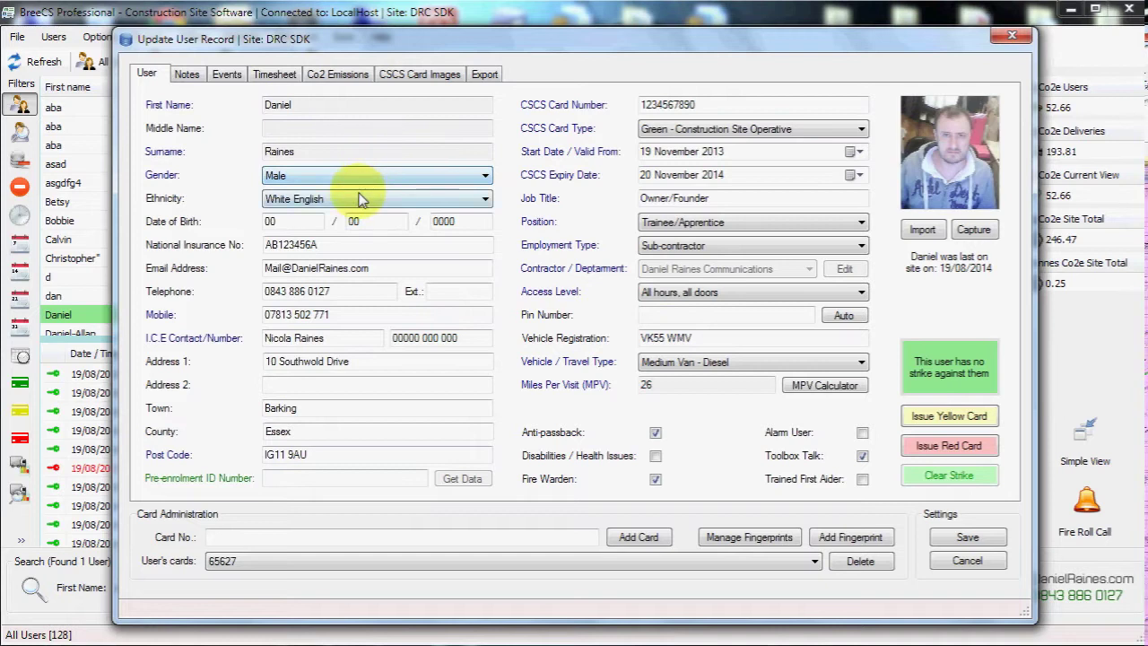
click(361, 199)
scroll(358, 272, down, 1)
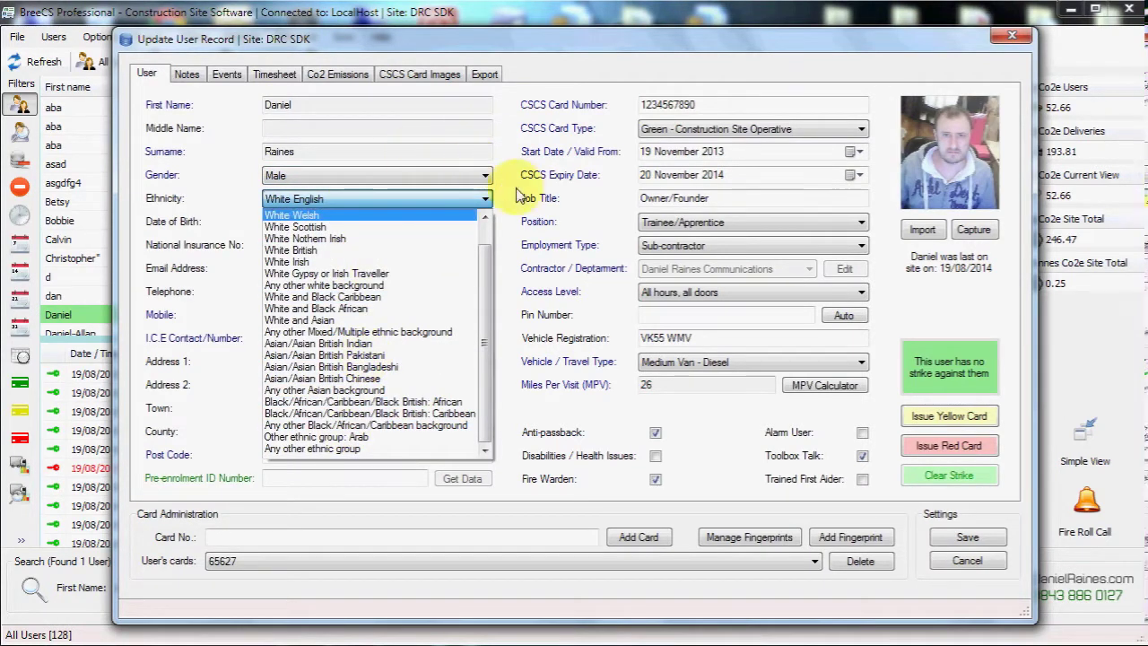
click(687, 128)
click(687, 128)
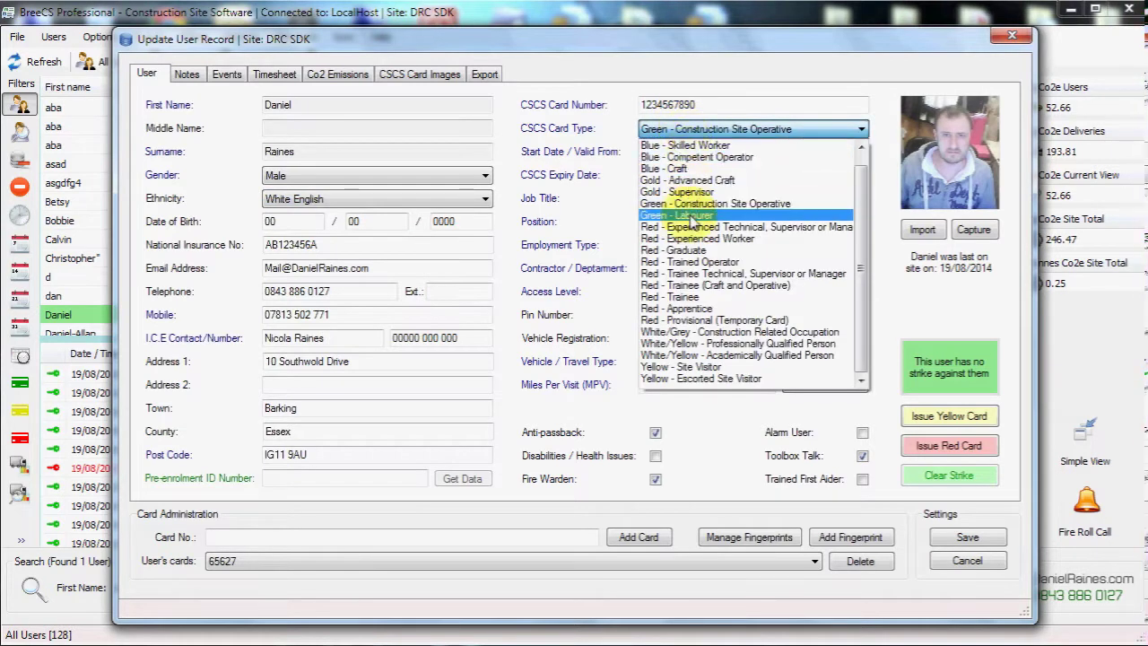
scroll(690, 180, up, 1)
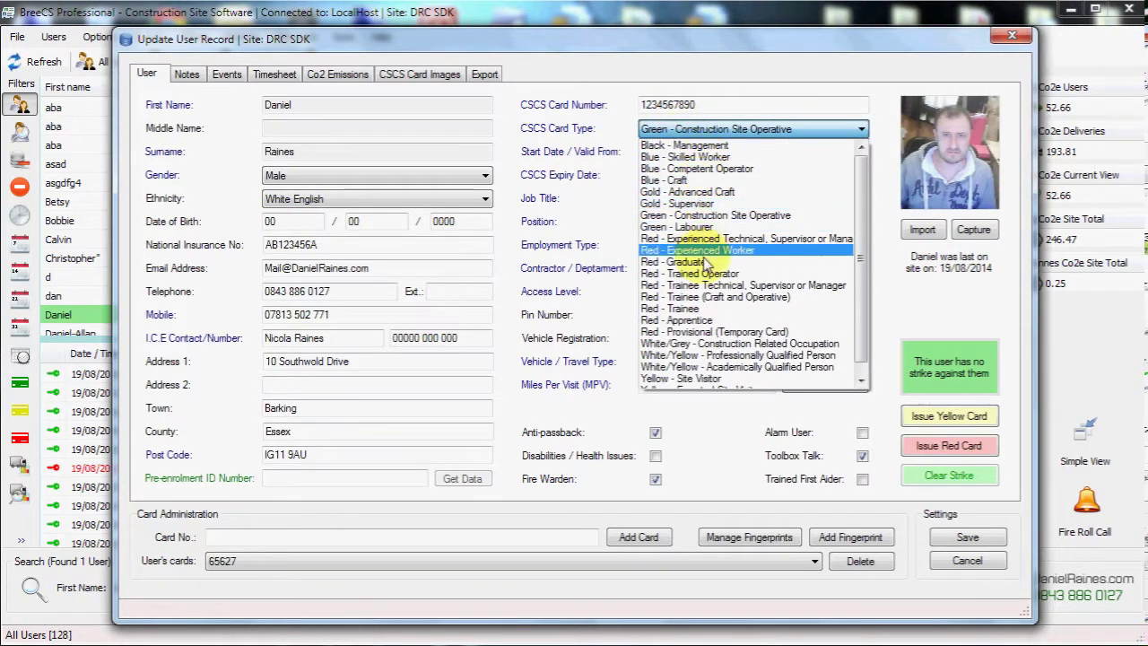
click(570, 306)
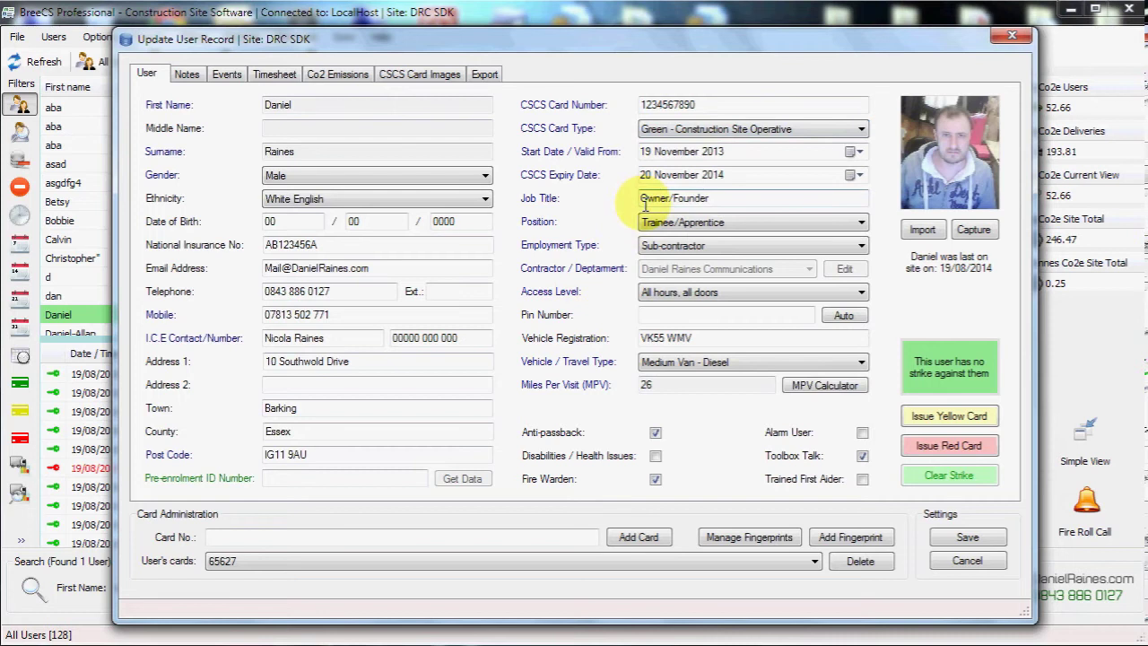
Examine the position, employment type and access level choices in the user's record without changing them
click(652, 220)
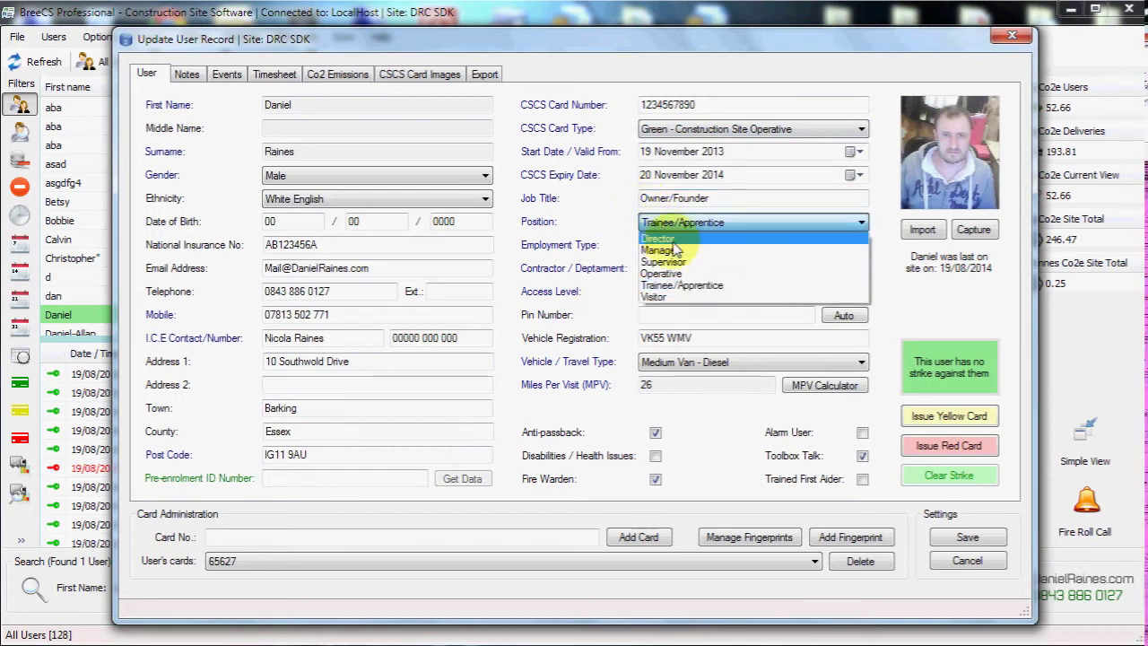
click(590, 323)
click(647, 248)
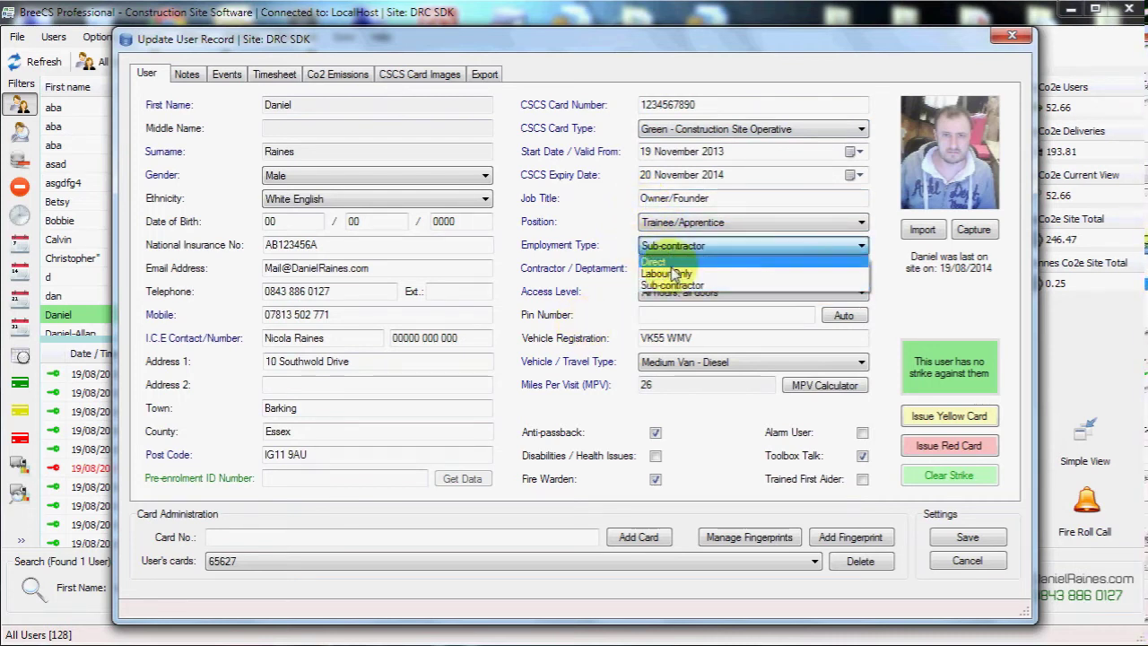
click(545, 301)
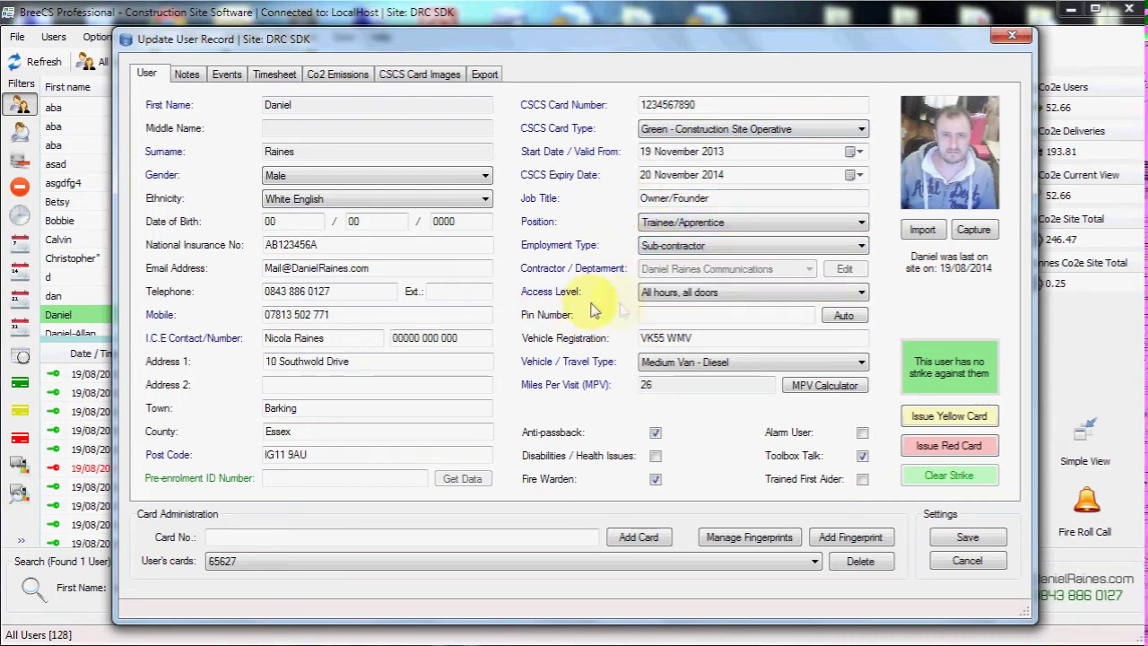
click(753, 301)
click(761, 297)
Look through the vehicle and travel type choices in the user's record, keeping Medium Van - Diesel
click(689, 367)
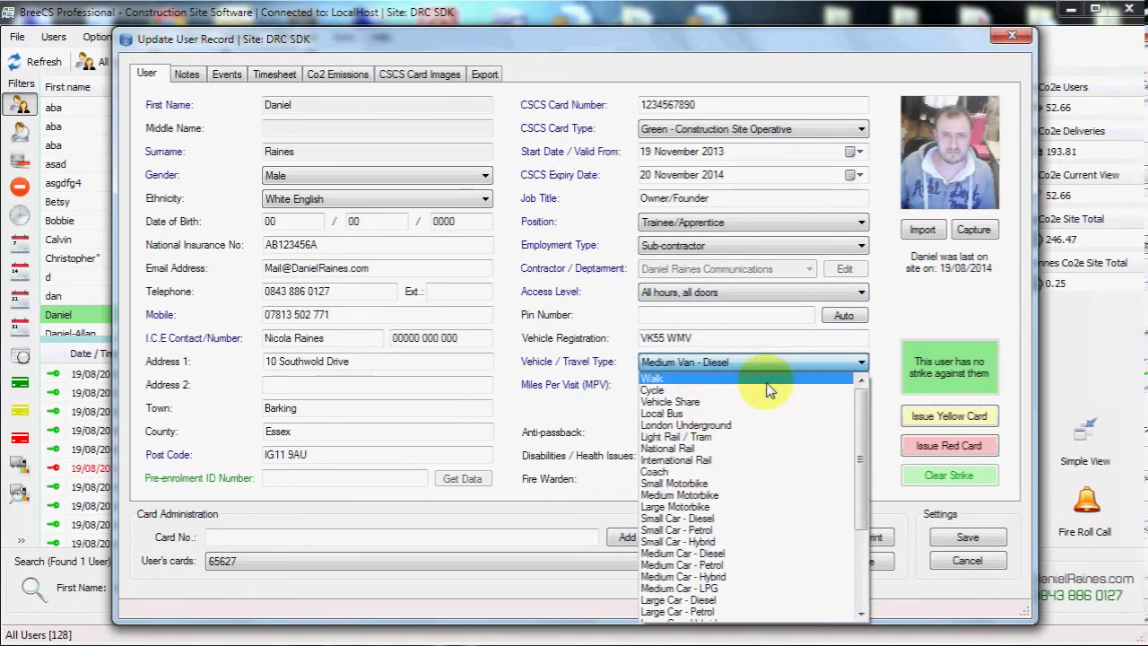
scroll(751, 446, down, 1)
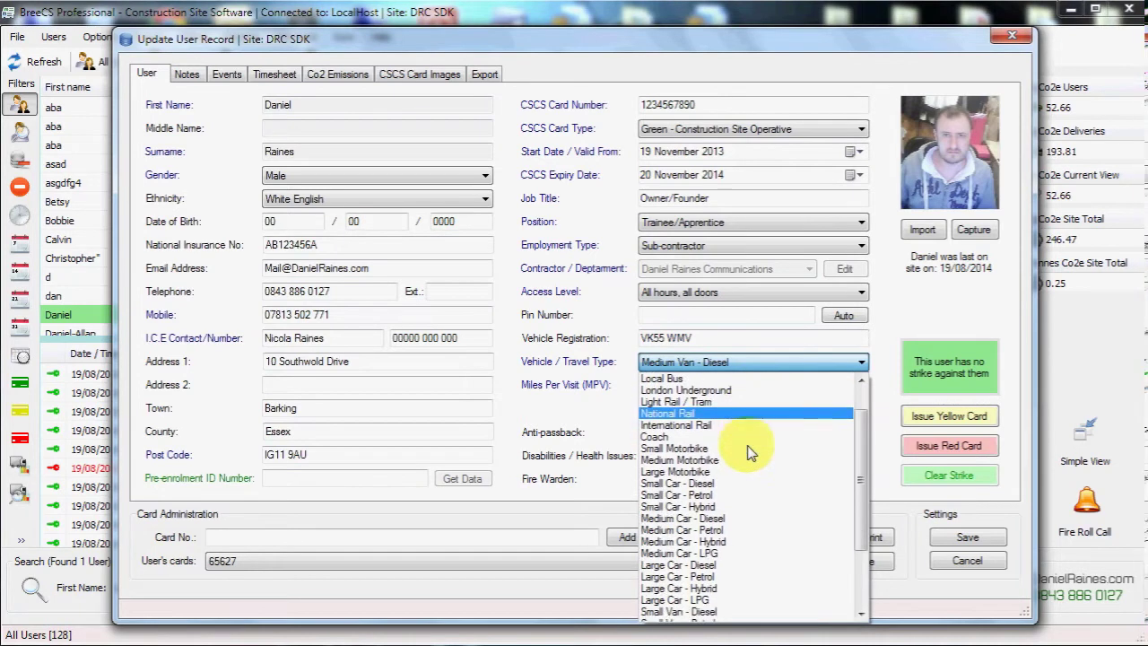
scroll(741, 498, down, 1)
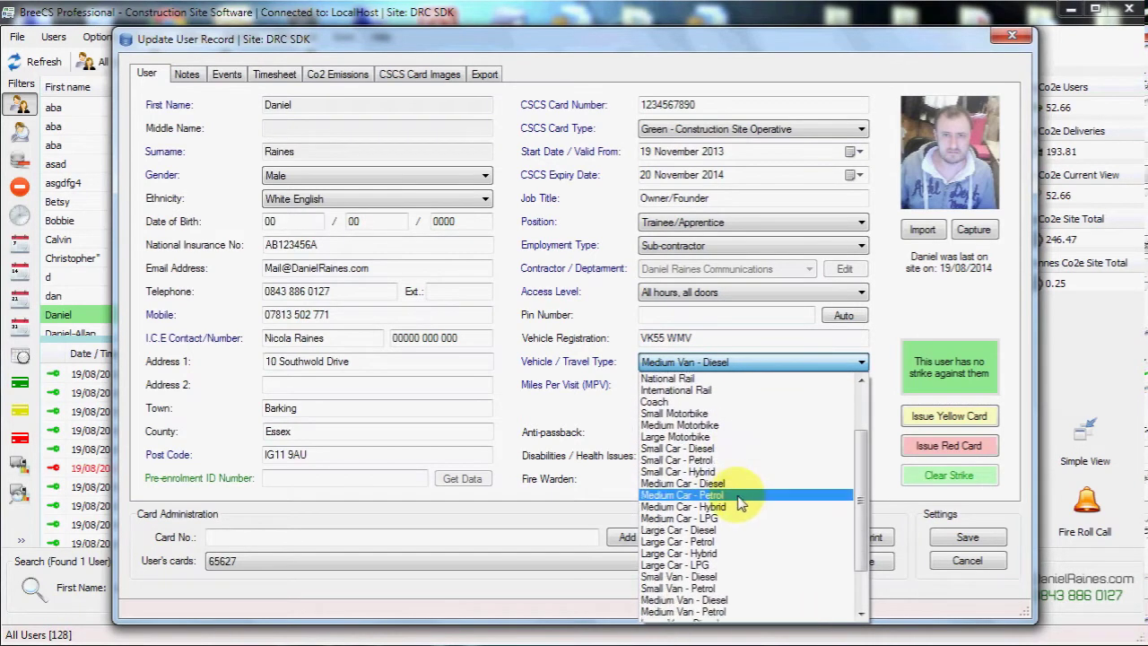
scroll(733, 535, down, 2)
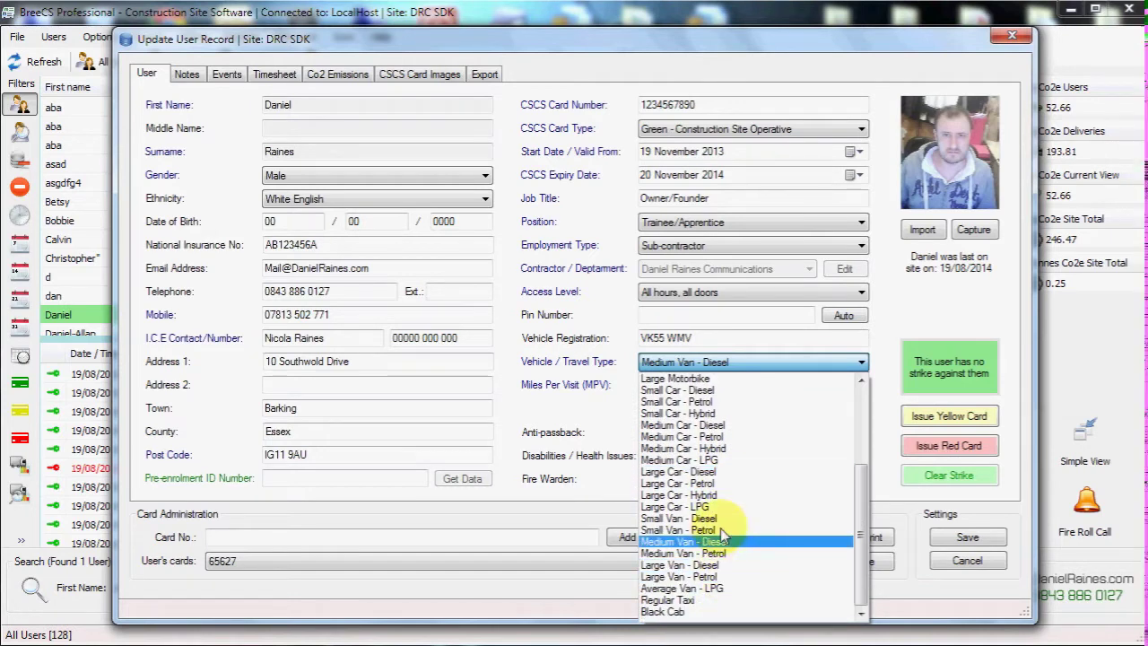
click(587, 419)
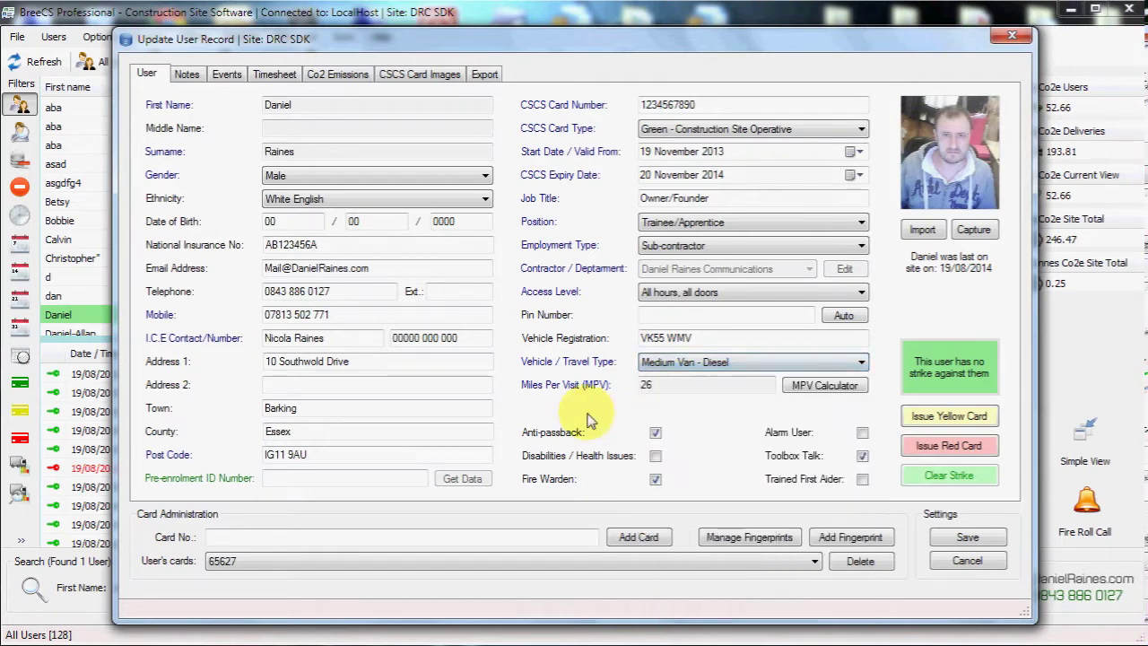
Issue the user a yellow card followed by a red card, with notification of any attempt to access the site
click(986, 419)
click(741, 510)
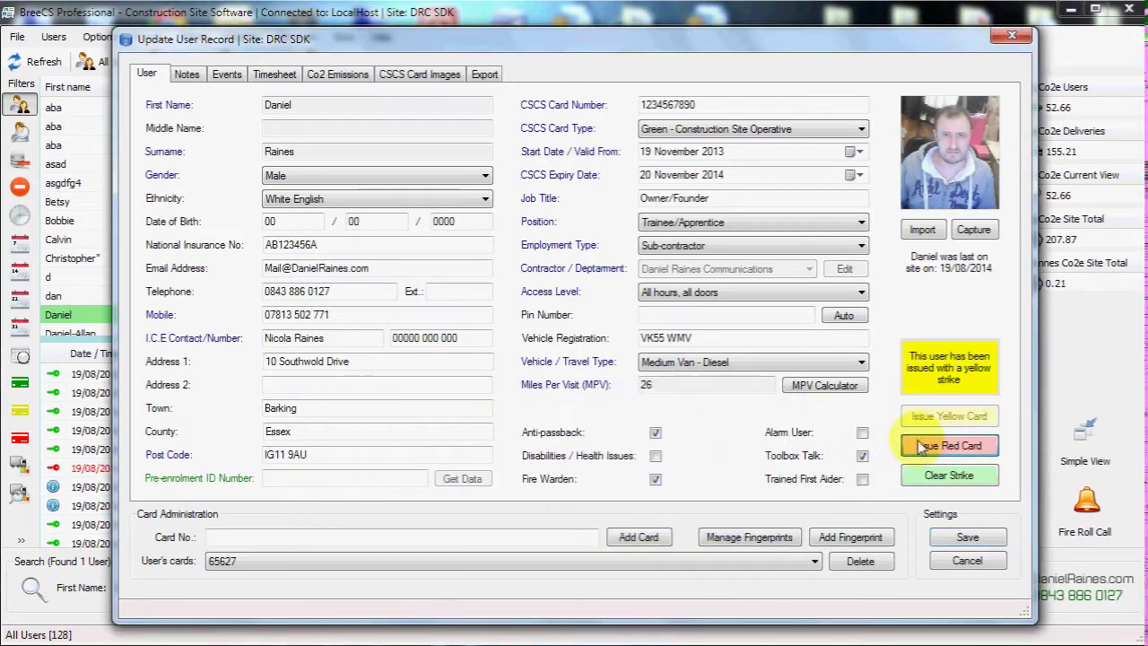
click(921, 448)
click(749, 511)
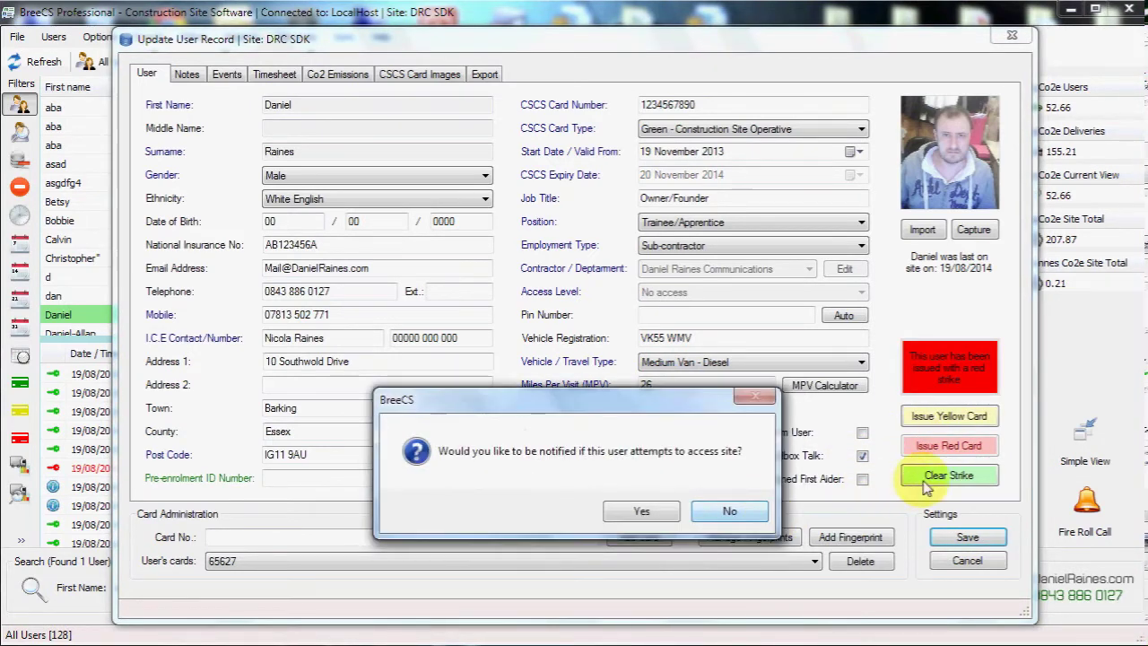
click(678, 513)
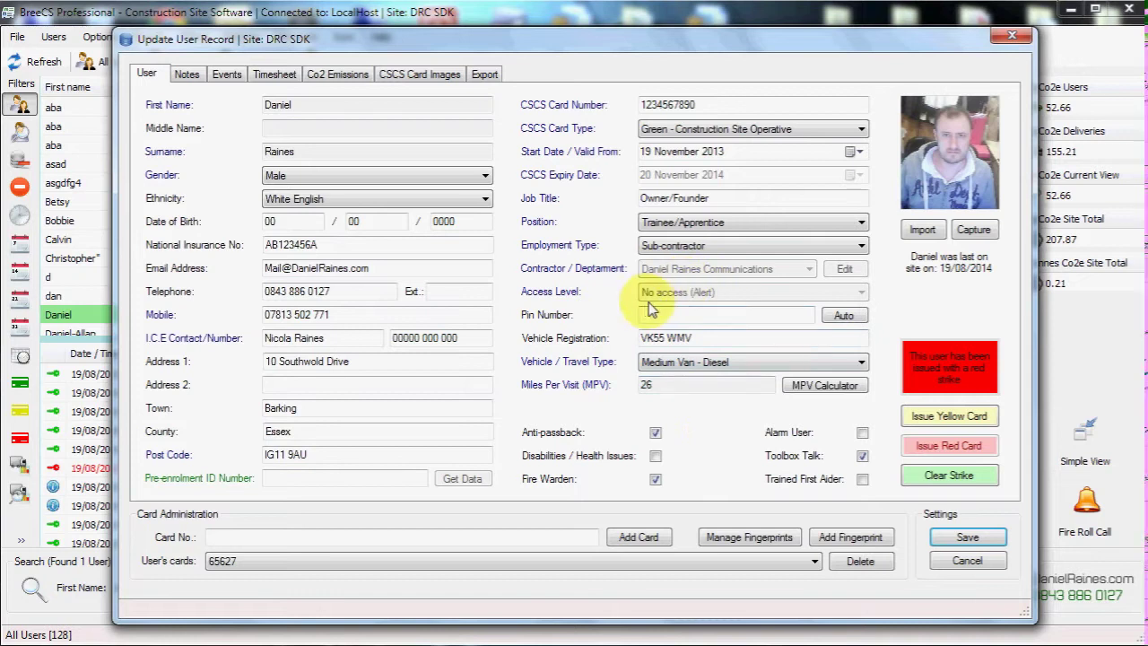
Clear the strikes against the user and set the access level to All hours, all doors
click(949, 475)
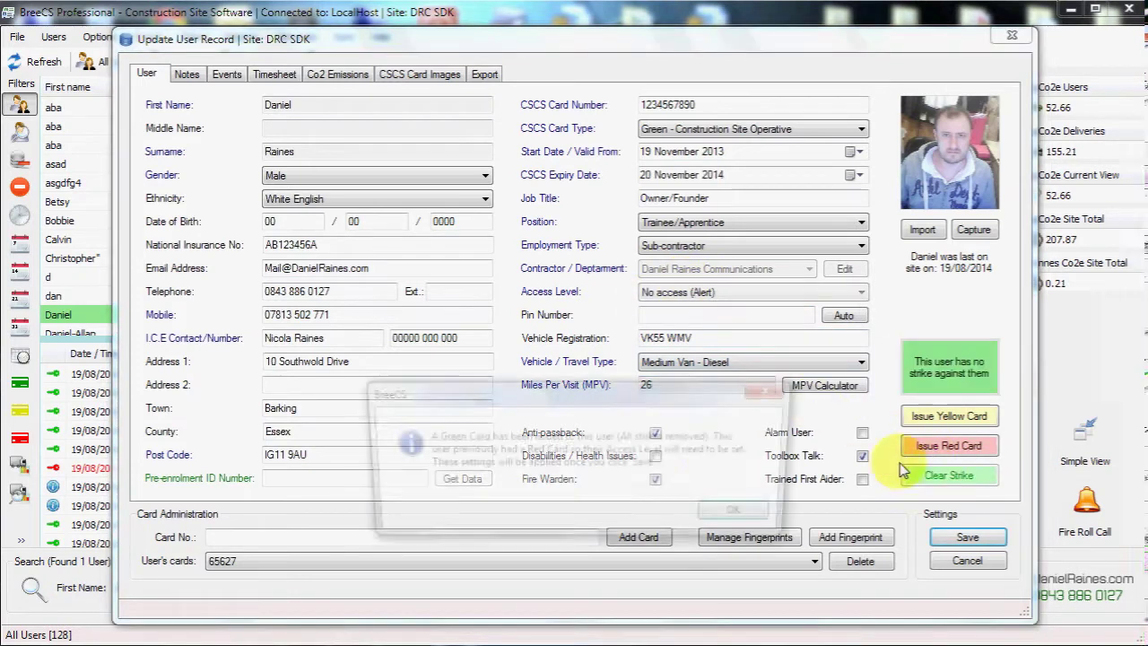
click(747, 517)
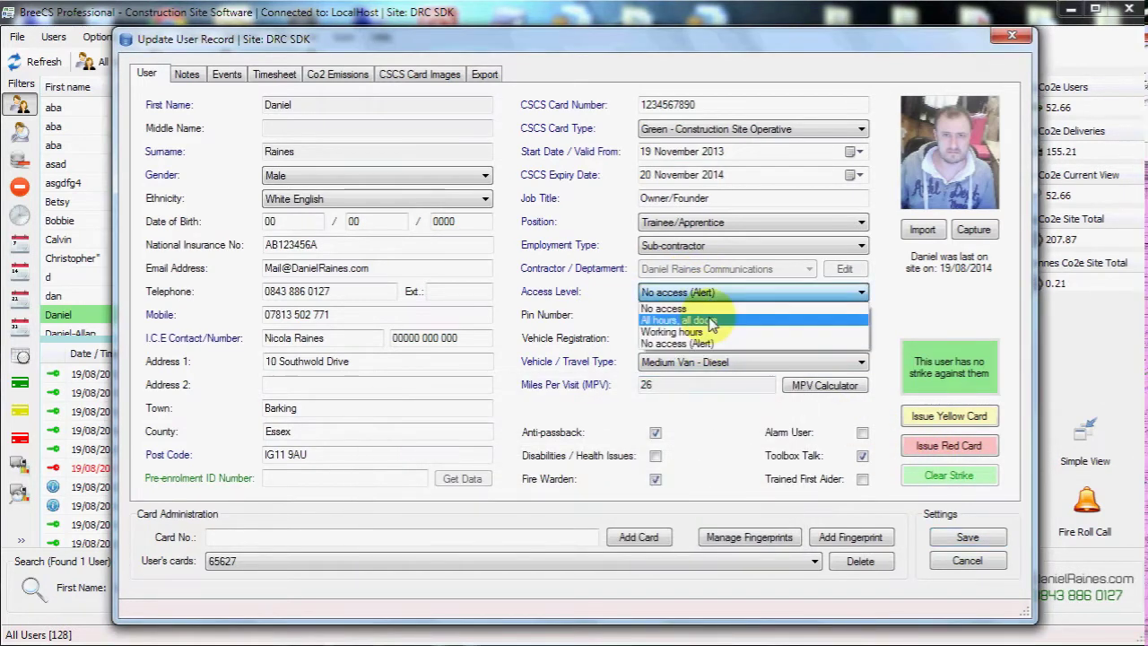
click(681, 328)
Review the user's notes, access events, timesheet, Co2 emissions and saved CSCS card images
click(188, 74)
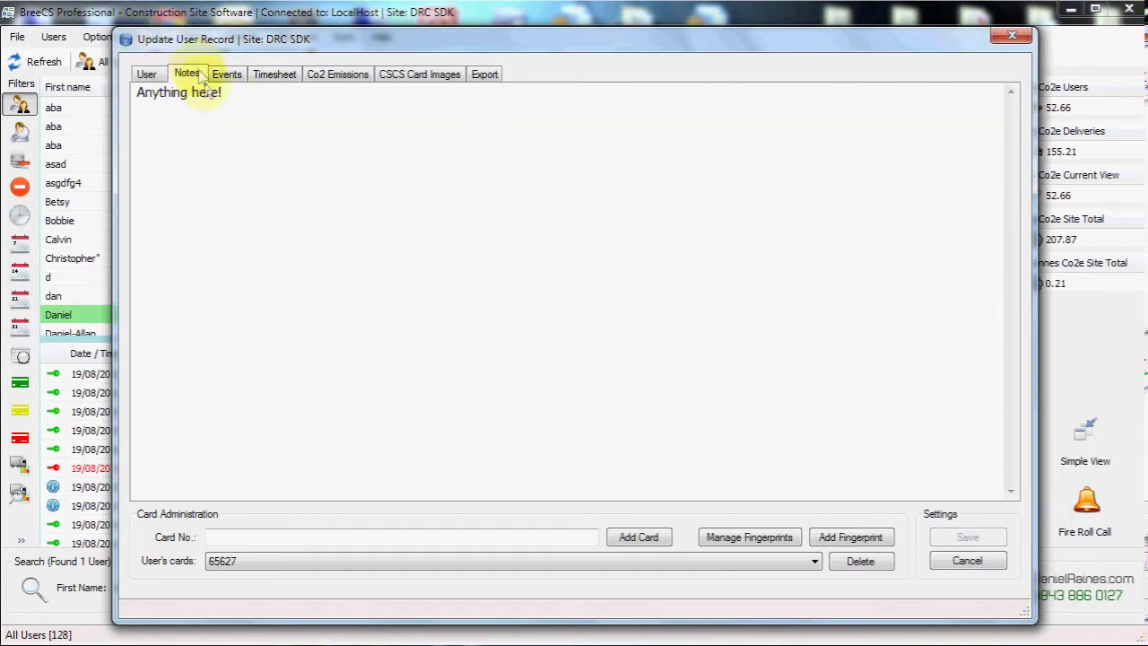
click(274, 73)
click(186, 74)
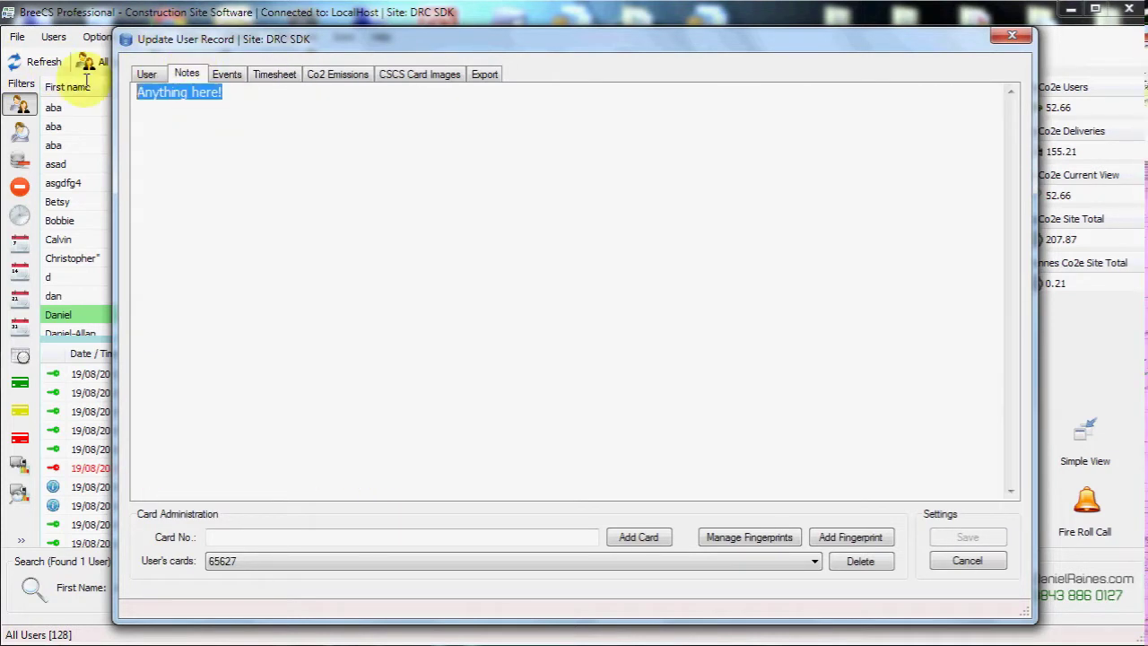
click(226, 75)
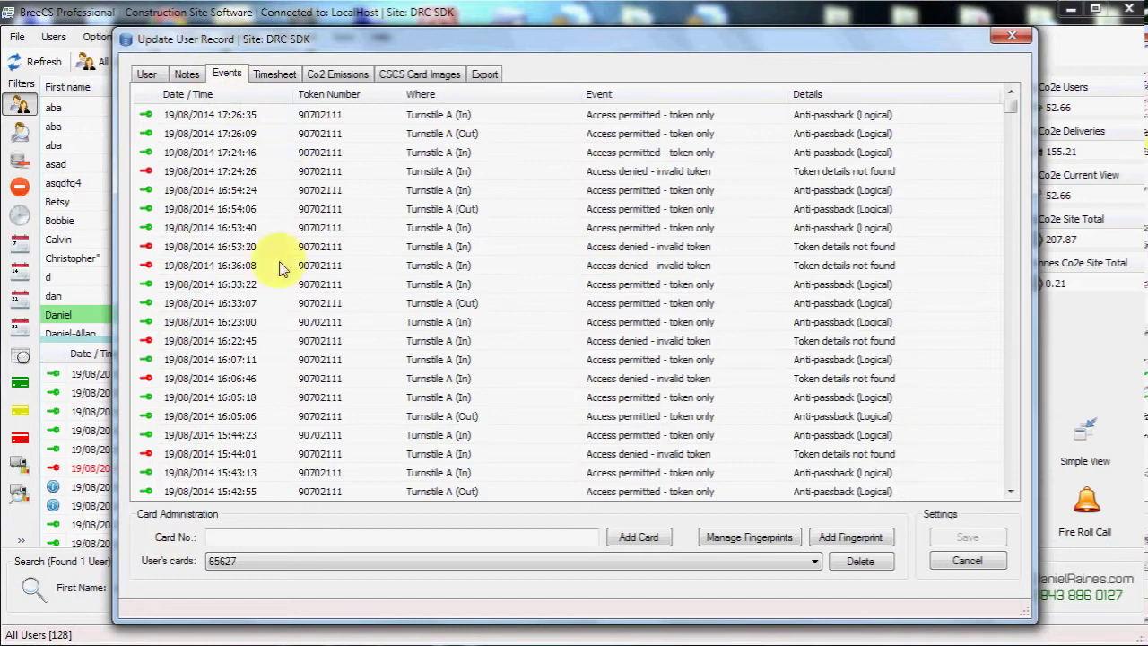
click(286, 75)
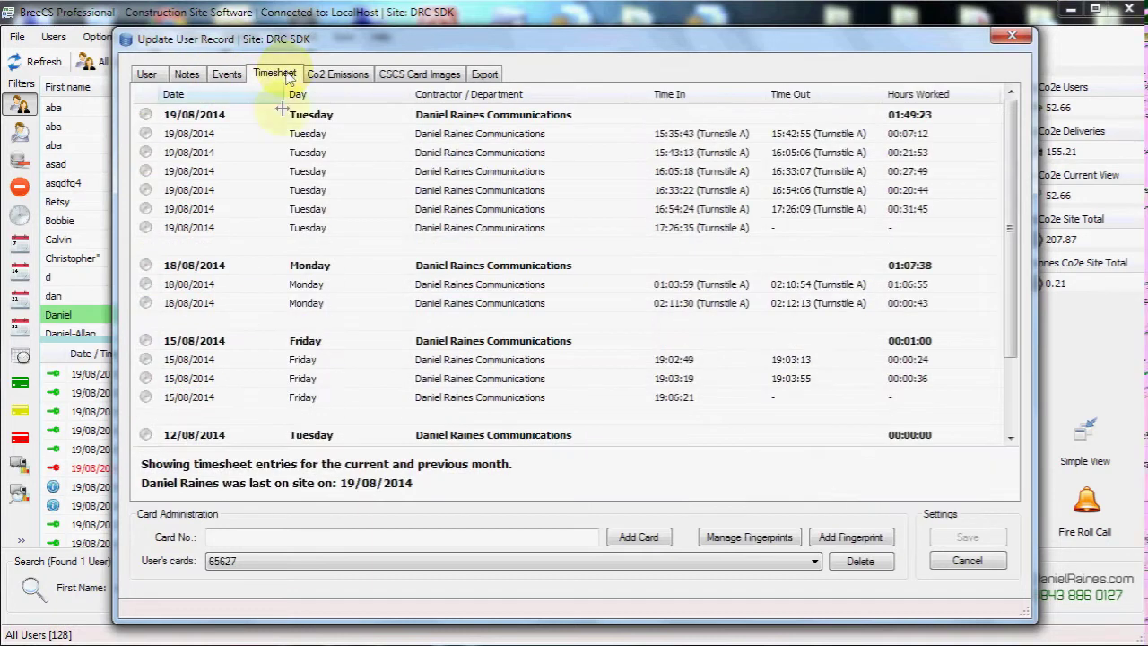
click(345, 76)
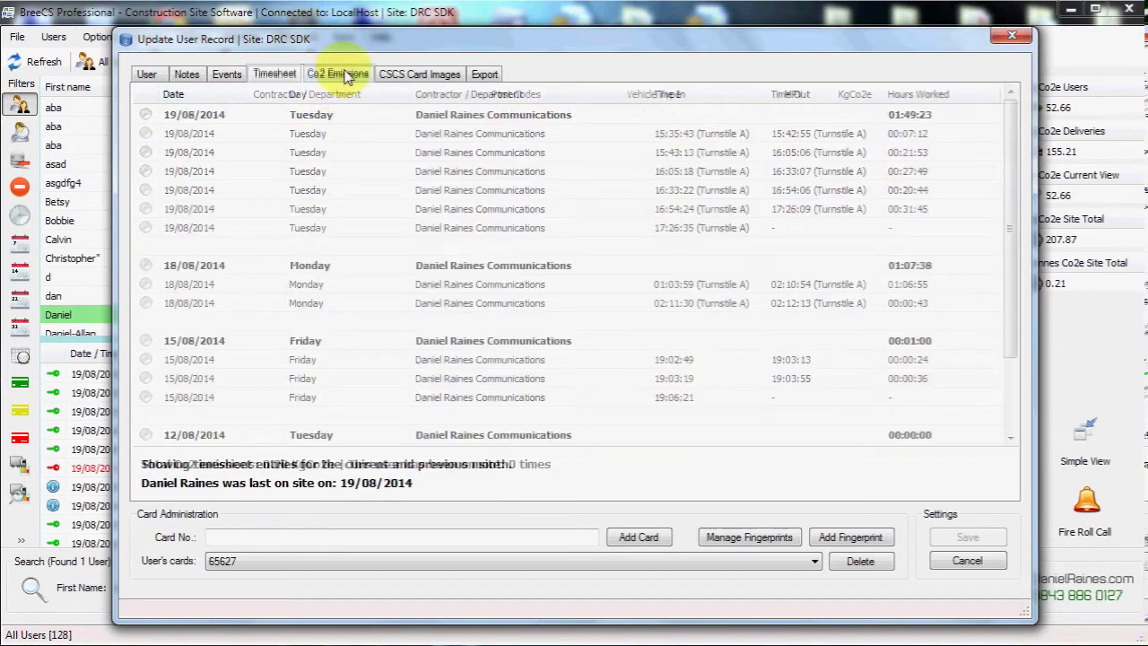
click(411, 77)
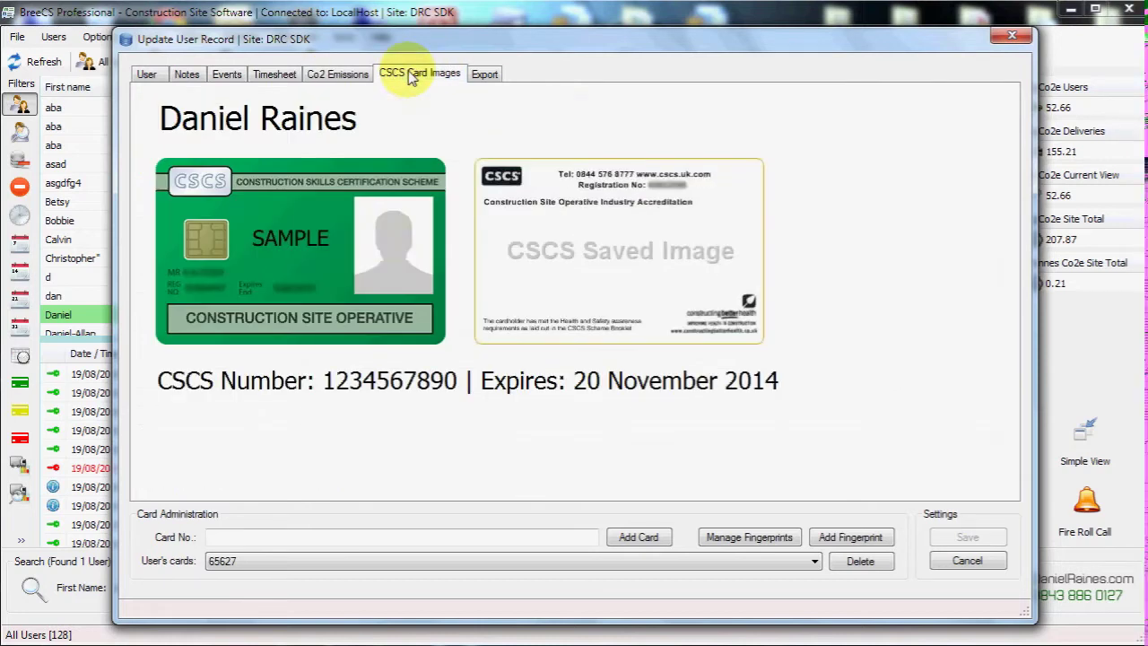
Add user notes, timesheet, Co2 emissions and events to the user's export report and read through its preview
click(480, 77)
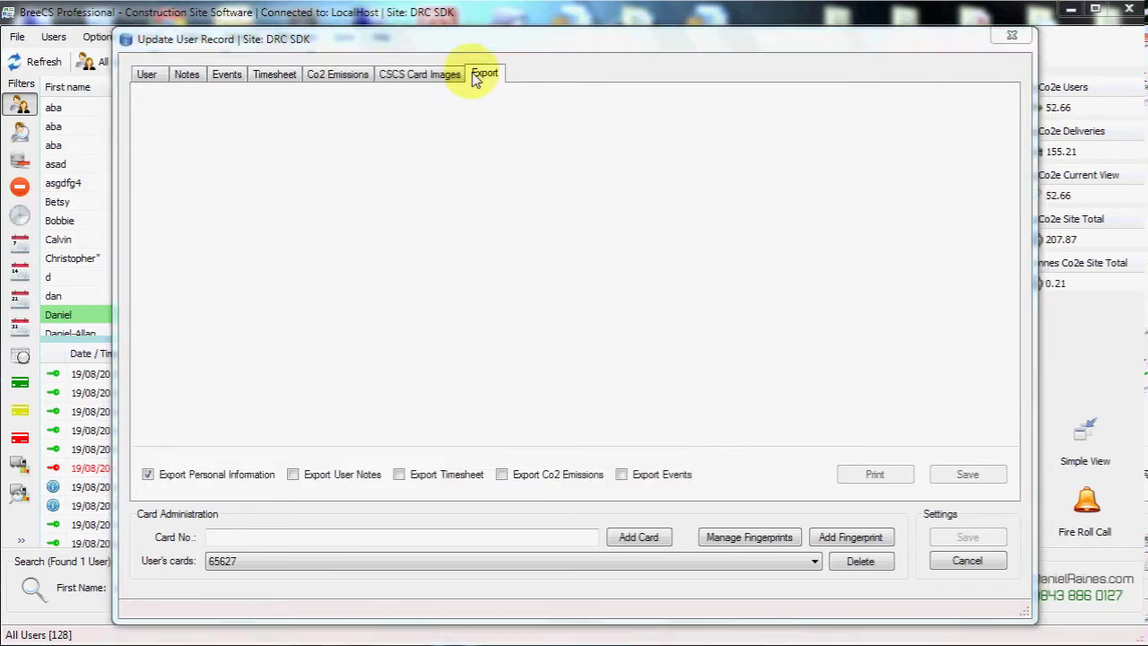
click(294, 473)
click(451, 475)
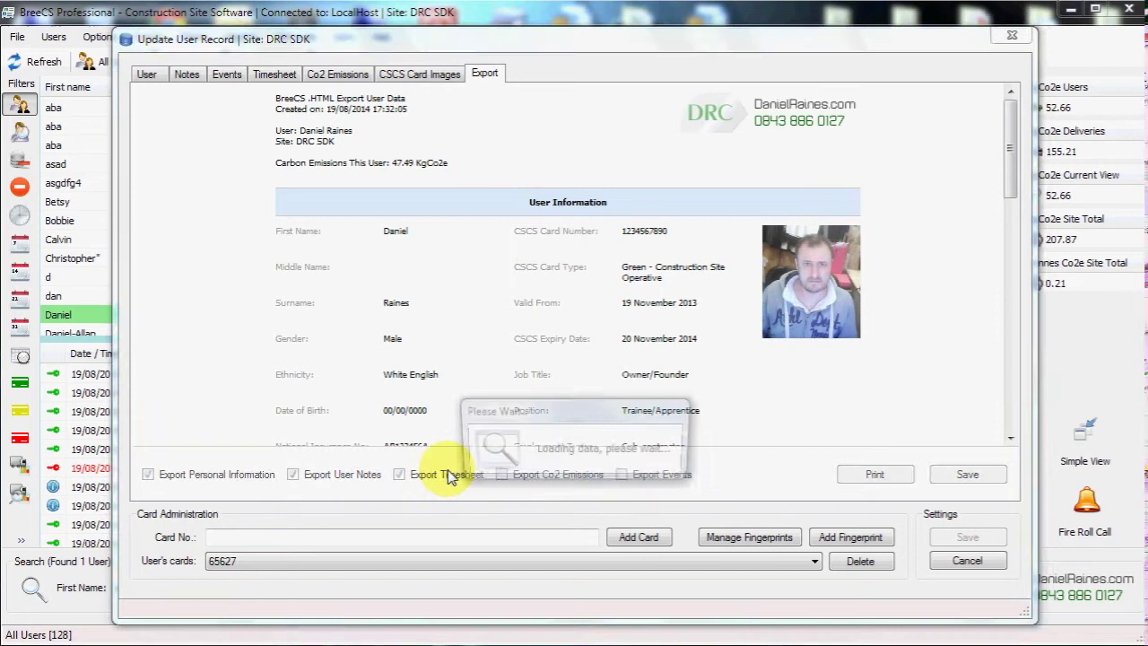
click(565, 475)
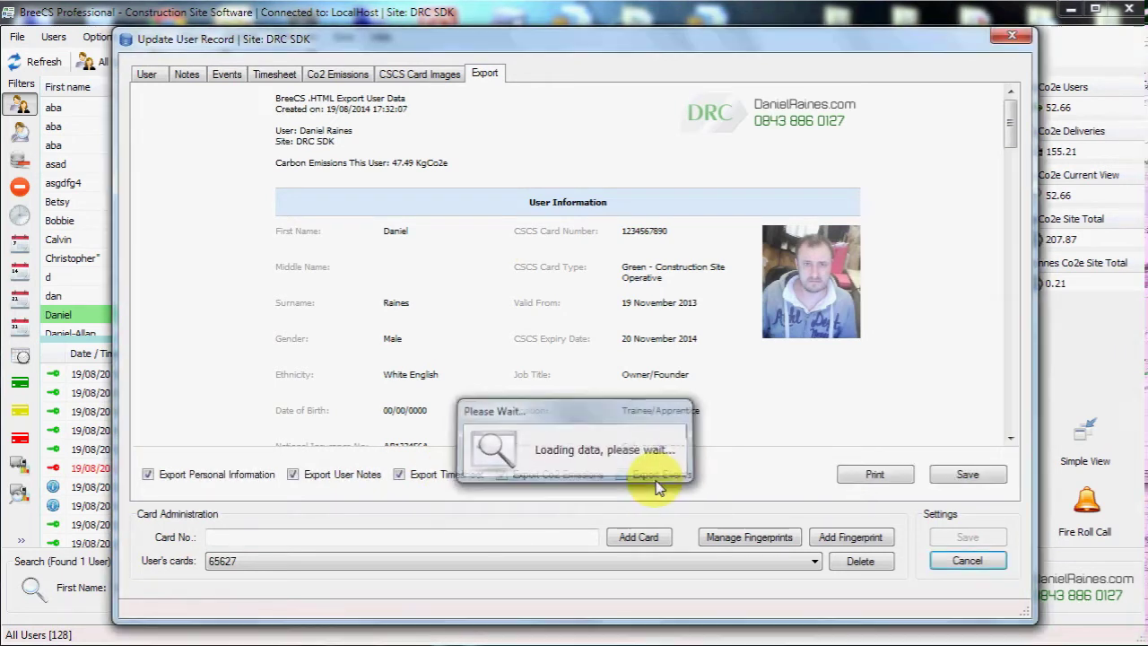
click(656, 475)
scroll(730, 401, down, 12)
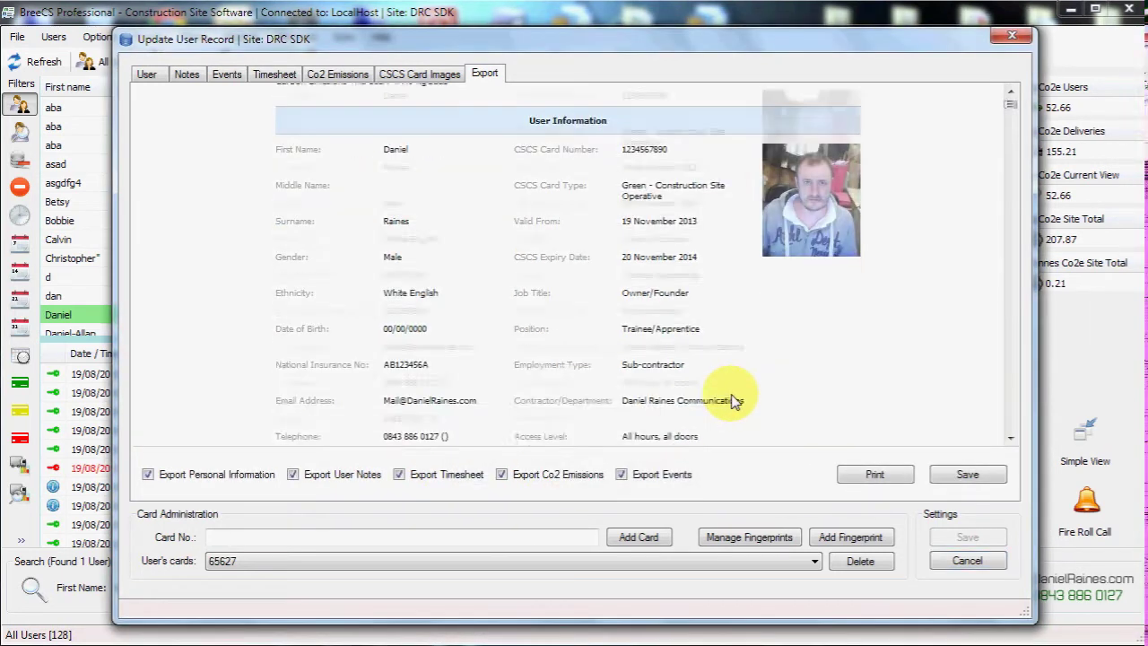
scroll(730, 401, down, 15)
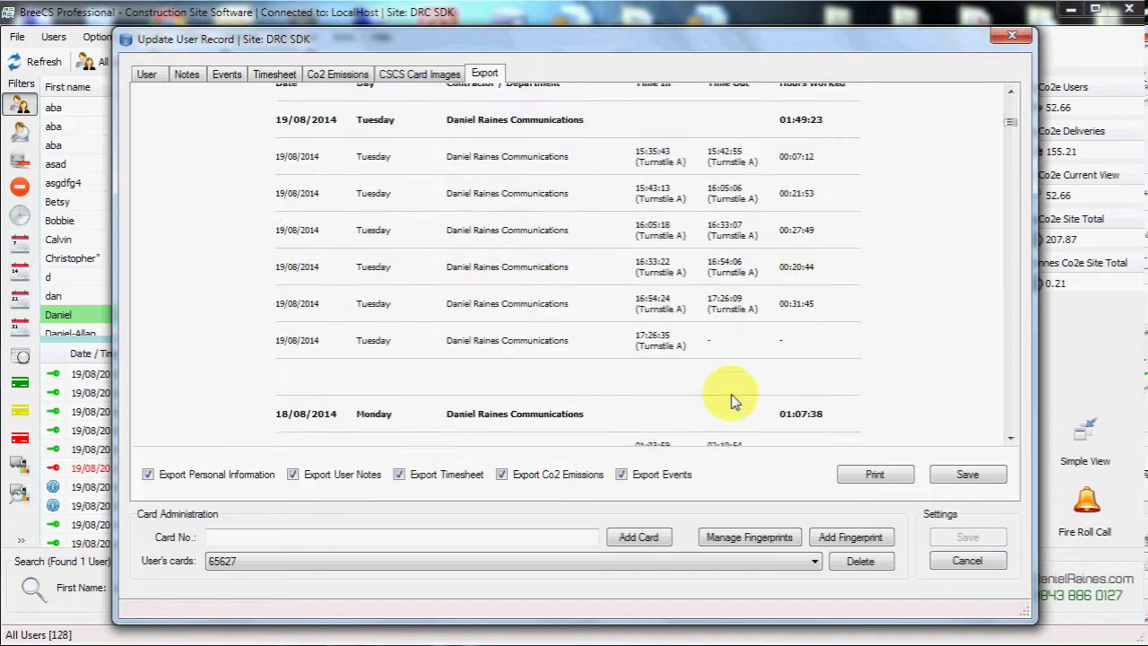
scroll(731, 400, down, 4)
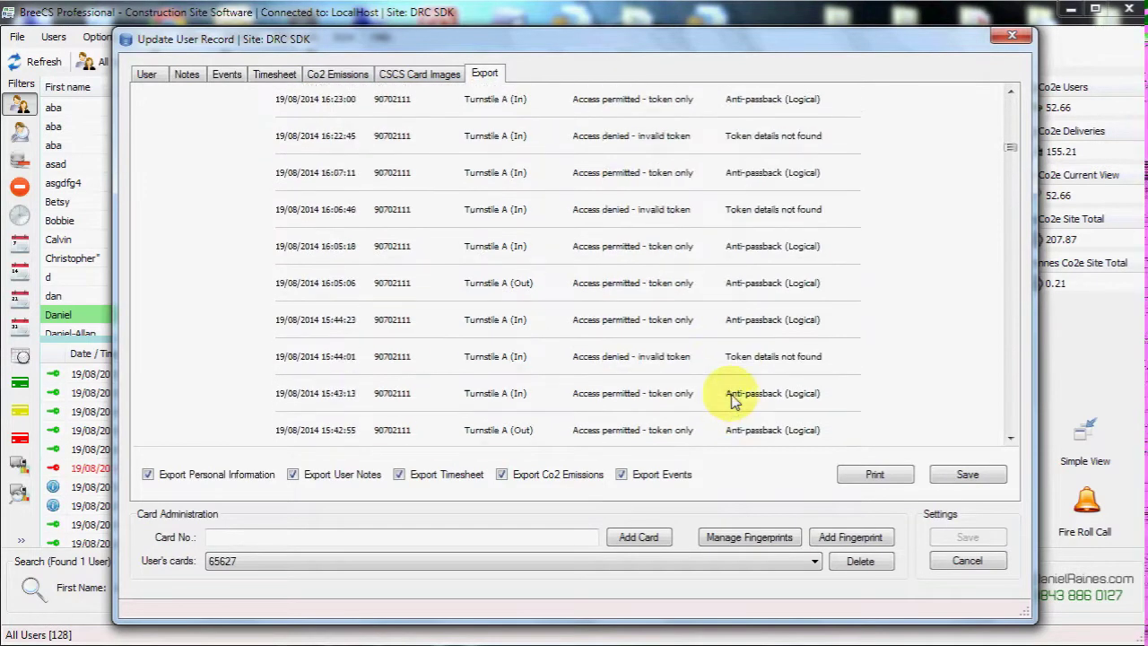
Save the user's record with a new fingerprint requested, and close the ievo enrolment window without enrolling one
click(147, 74)
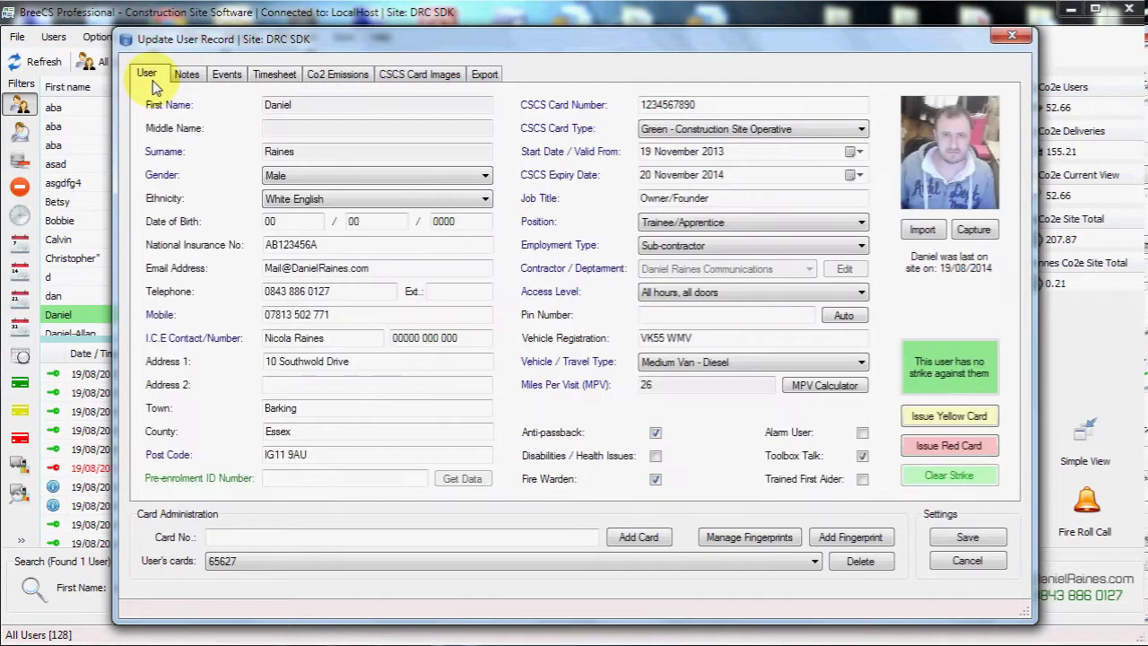
click(843, 538)
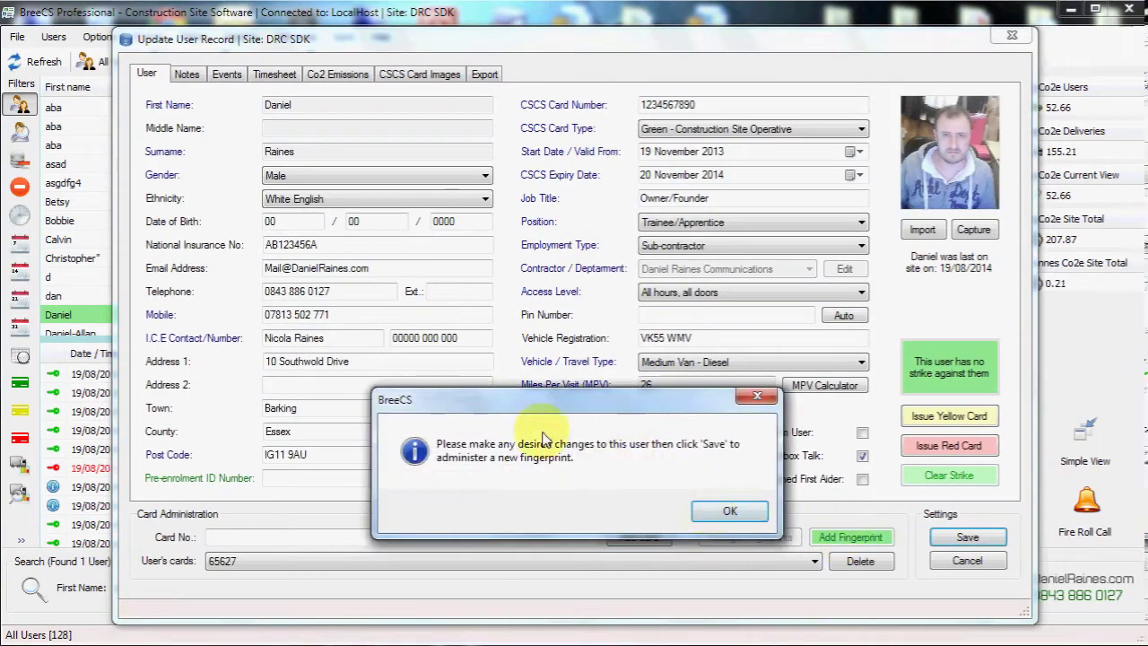
click(729, 511)
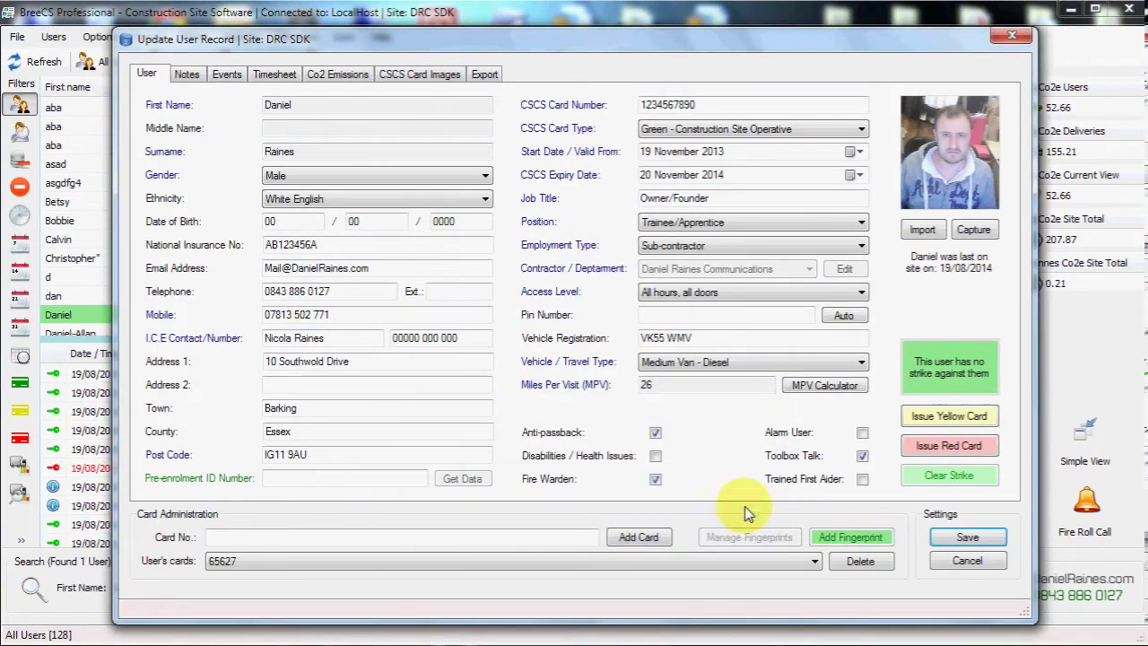
click(967, 537)
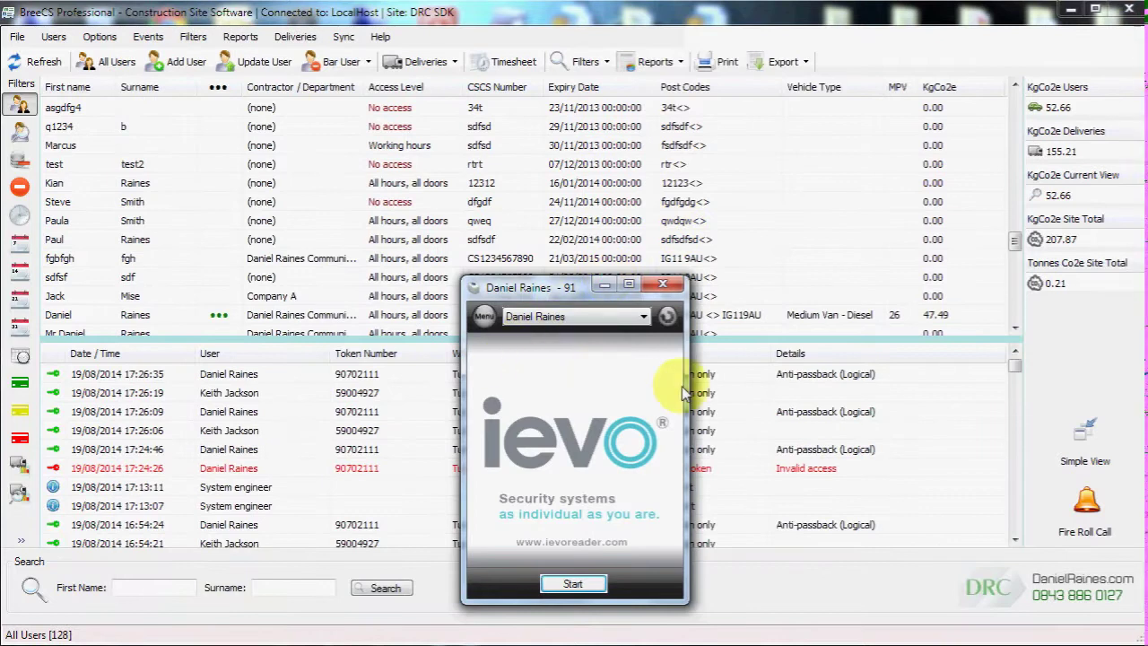
click(676, 285)
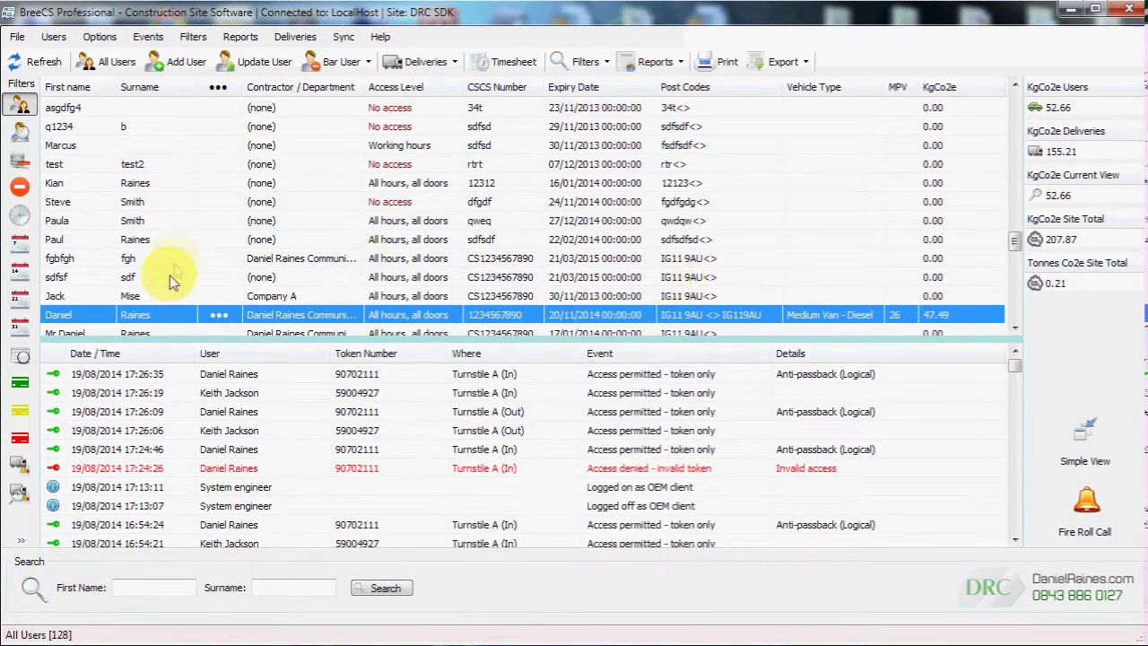
Bar the user with the Medium Van - Diesel vehicle, with an alert if they attempt to access the site
scroll(168, 264, down, 3)
click(168, 184)
click(161, 146)
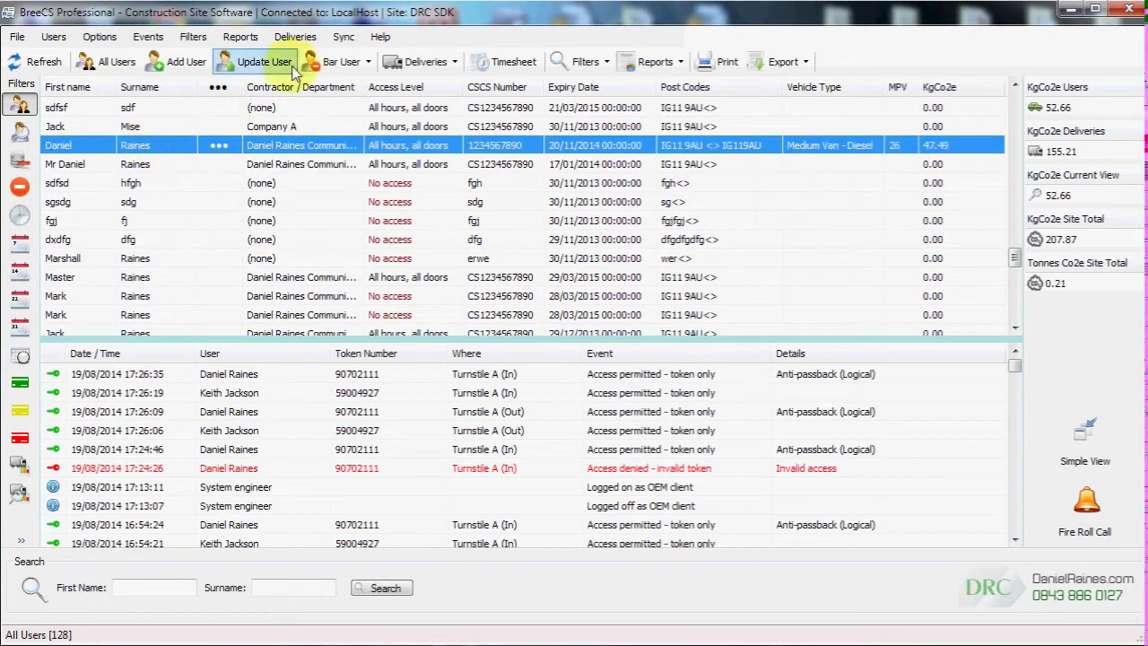
click(332, 61)
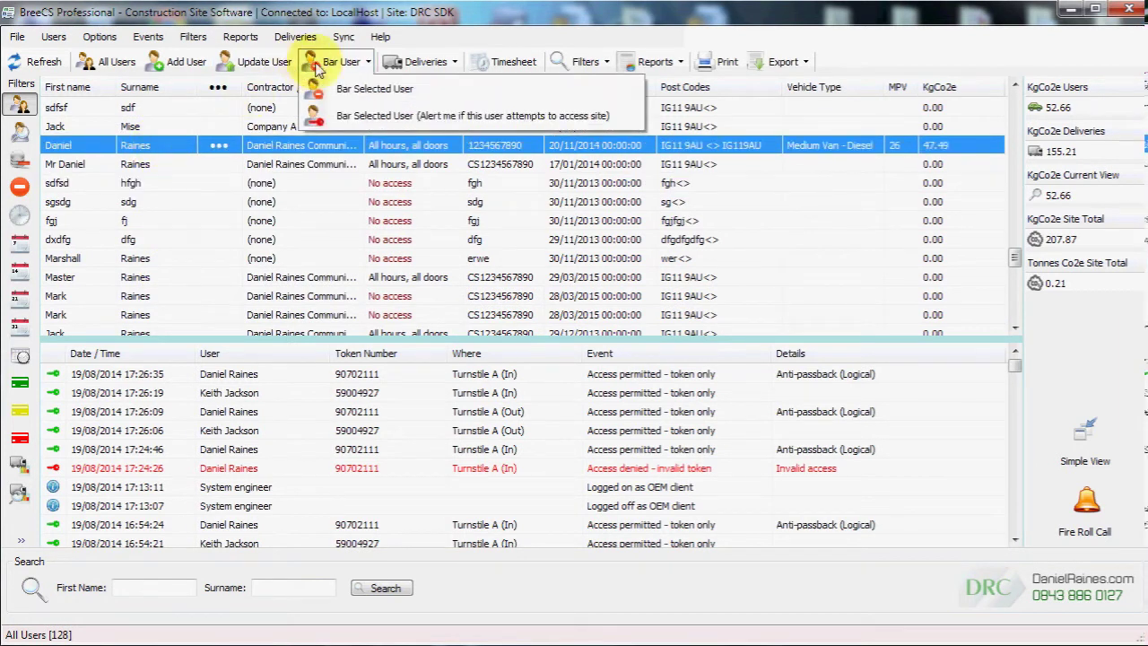
click(345, 116)
click(652, 515)
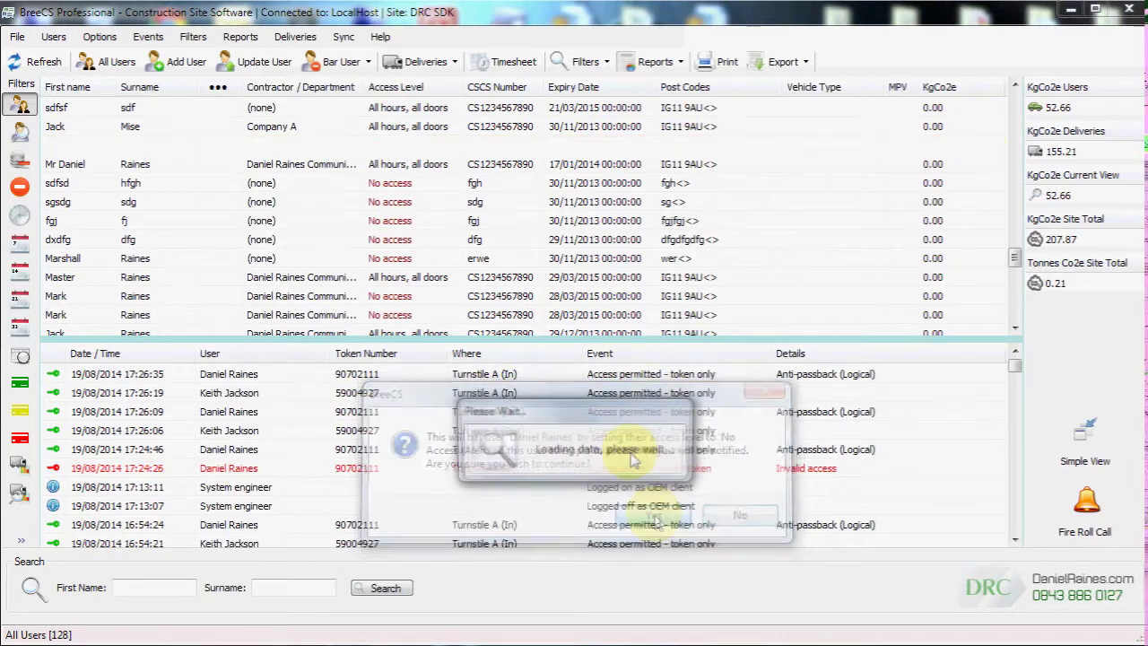
click(672, 510)
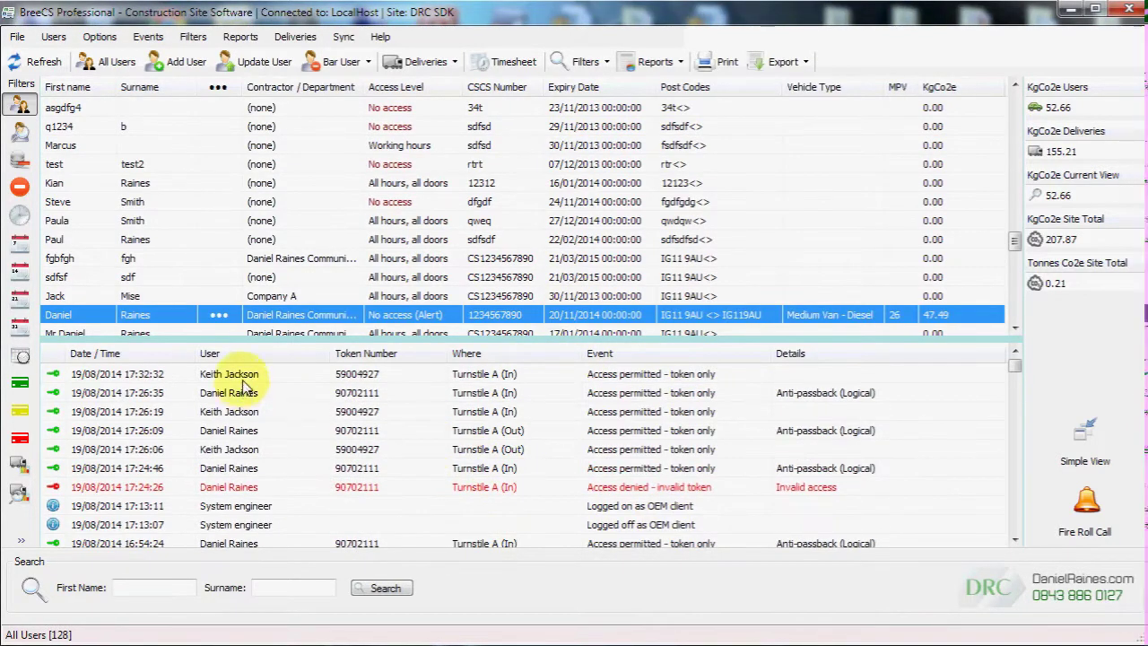
Close the barred-user system alert and locate the user through the newest denied access event
click(240, 375)
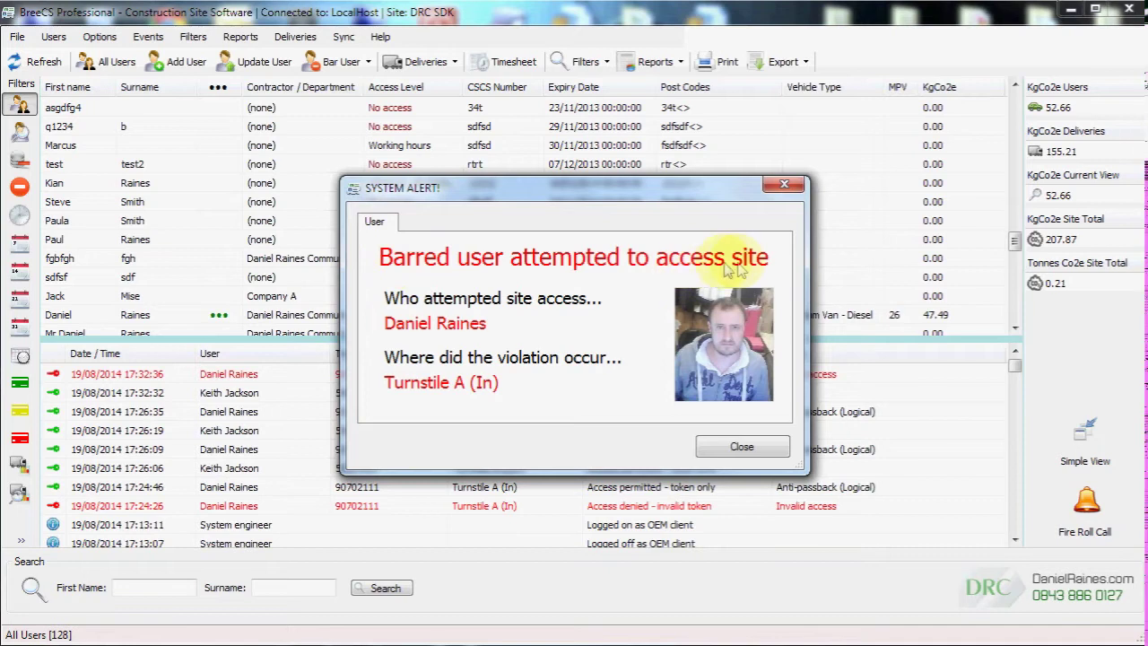
click(717, 446)
click(230, 375)
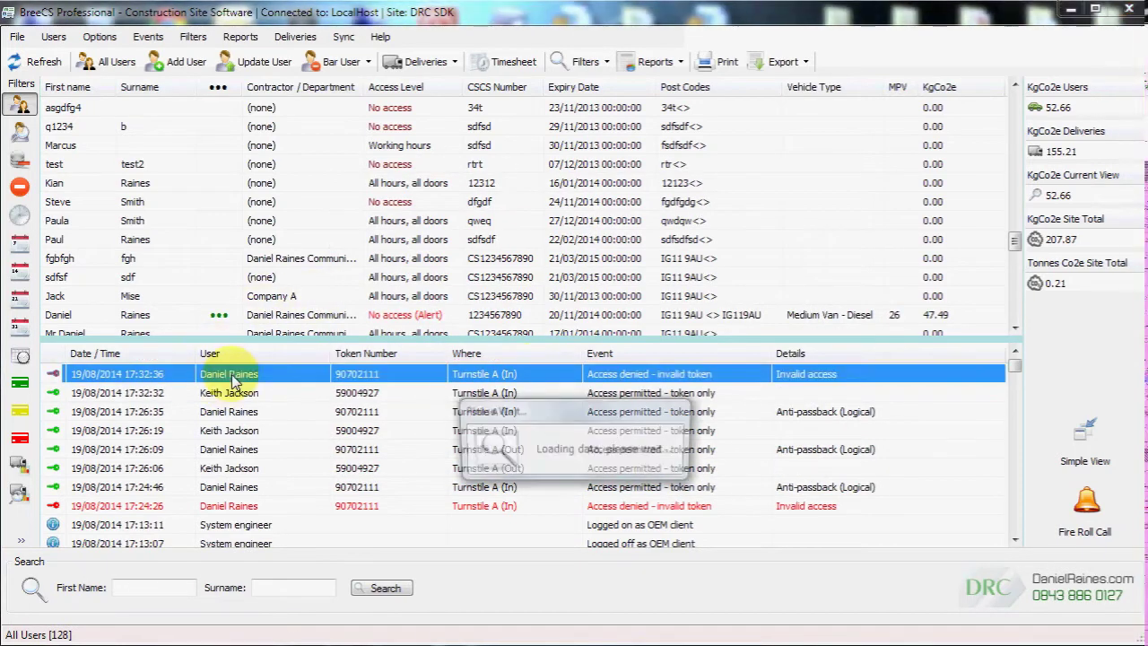
Reopen the barred user's record, set the access level to All hours, all doors and save it
click(282, 317)
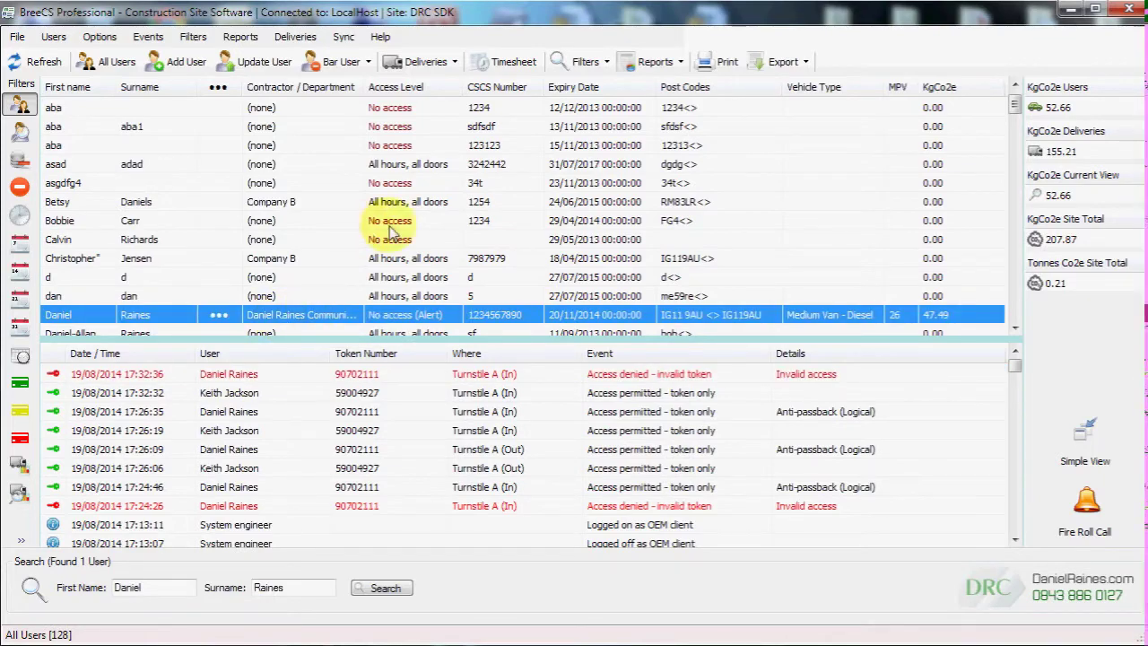
double_click(683, 314)
click(736, 293)
click(717, 307)
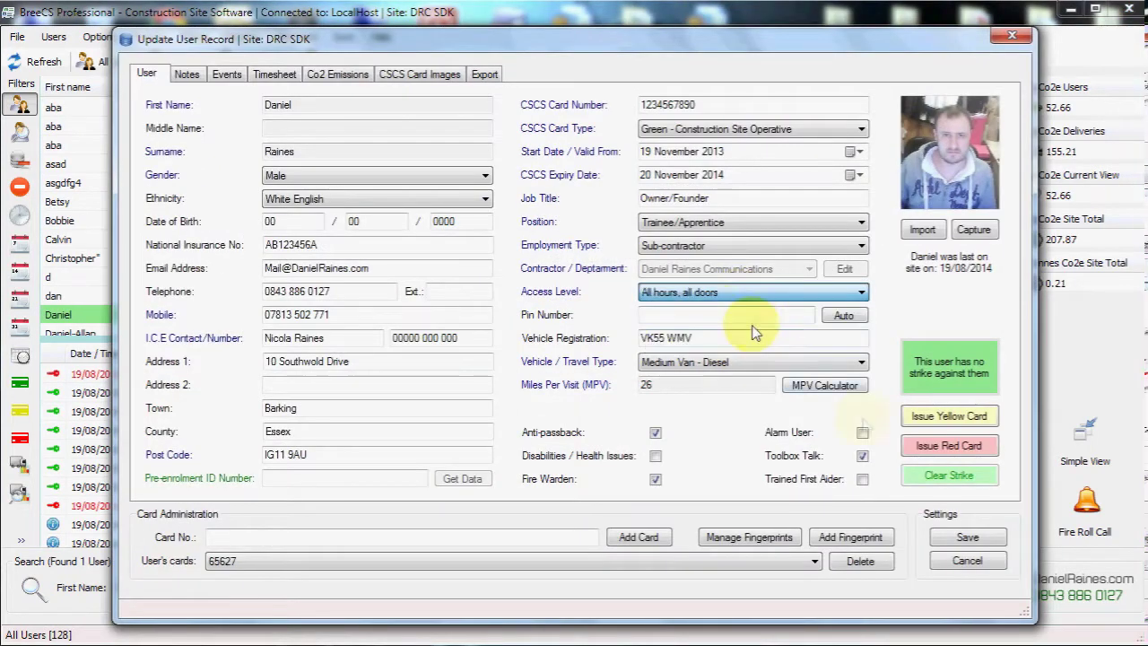
click(964, 536)
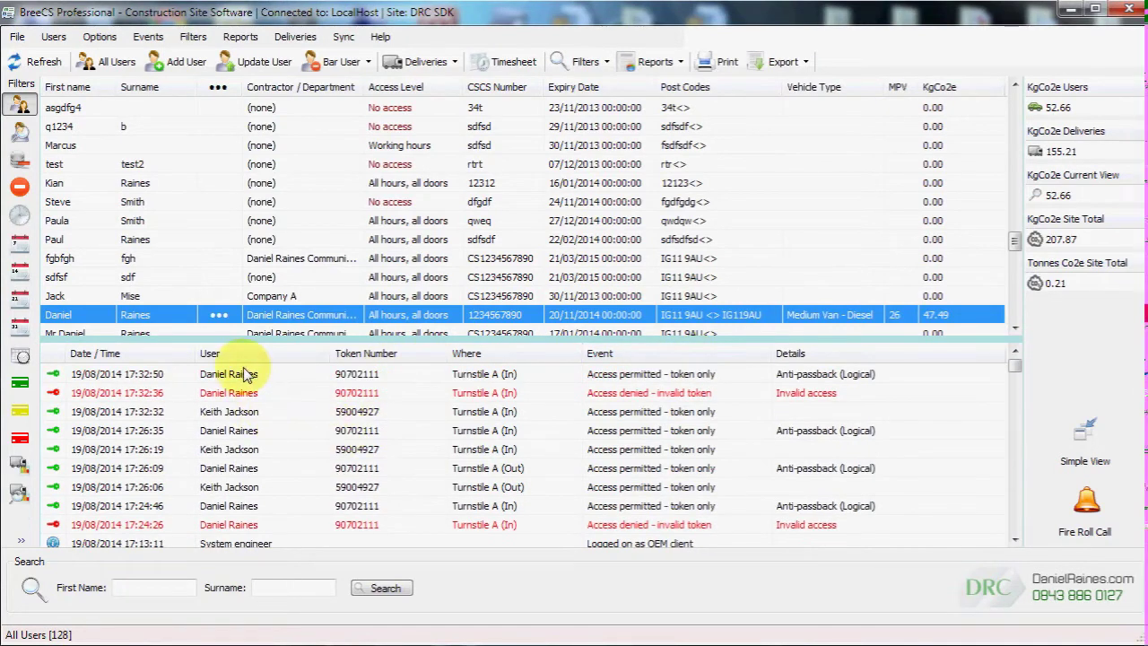
Check the newest access events and filter the user list to who's been on site today
click(247, 373)
click(336, 411)
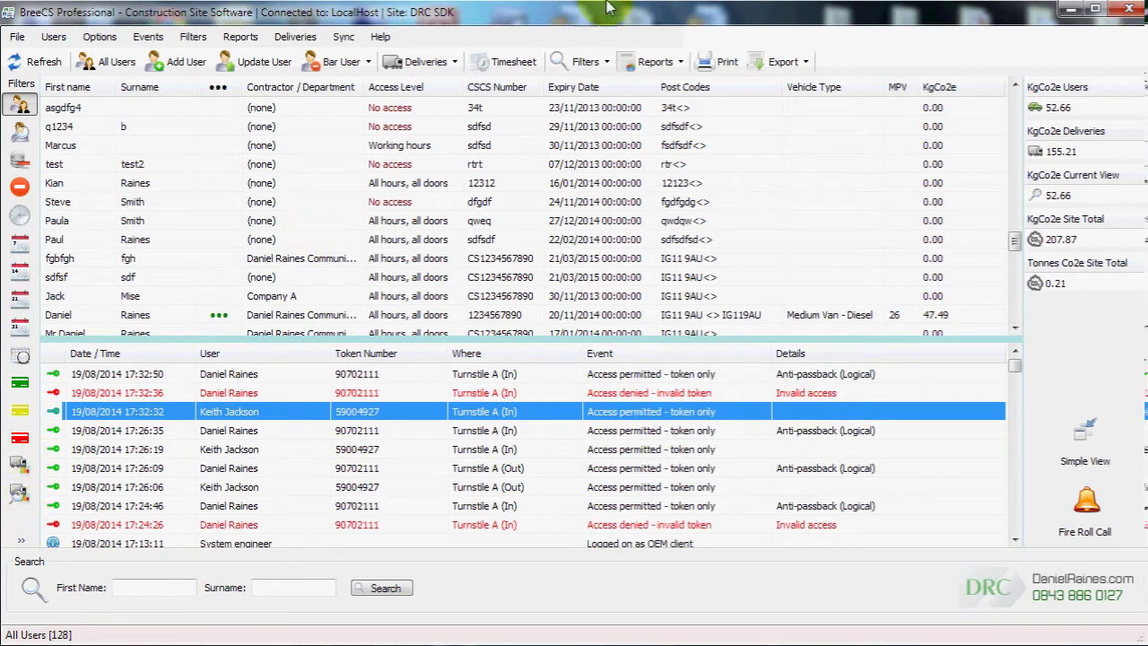
click(578, 62)
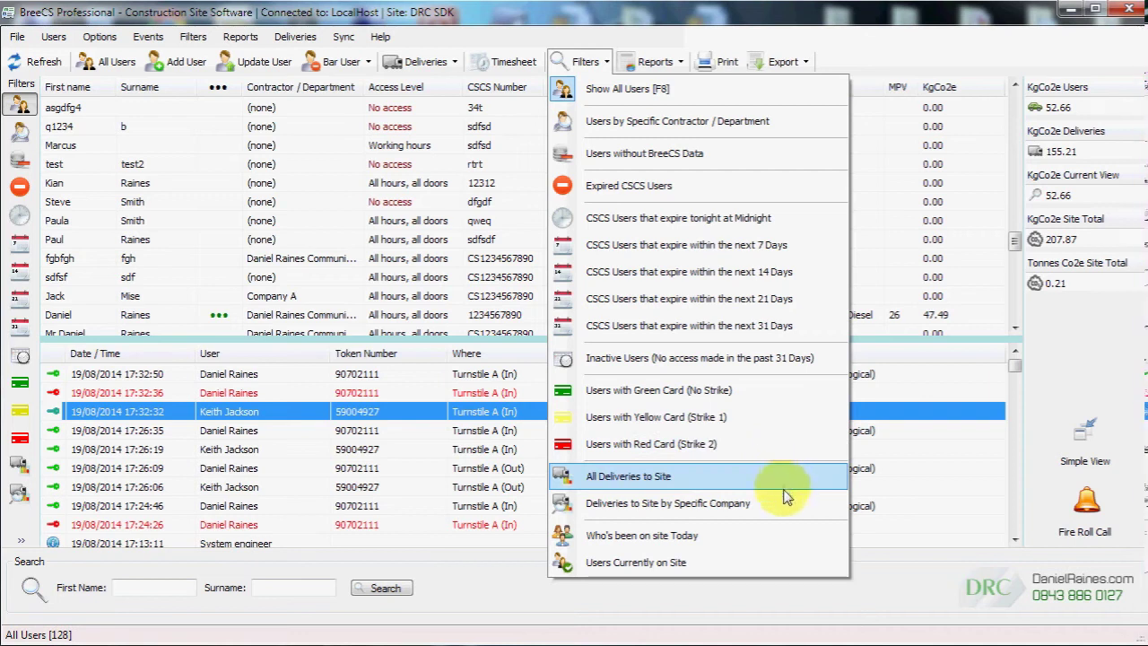
click(763, 543)
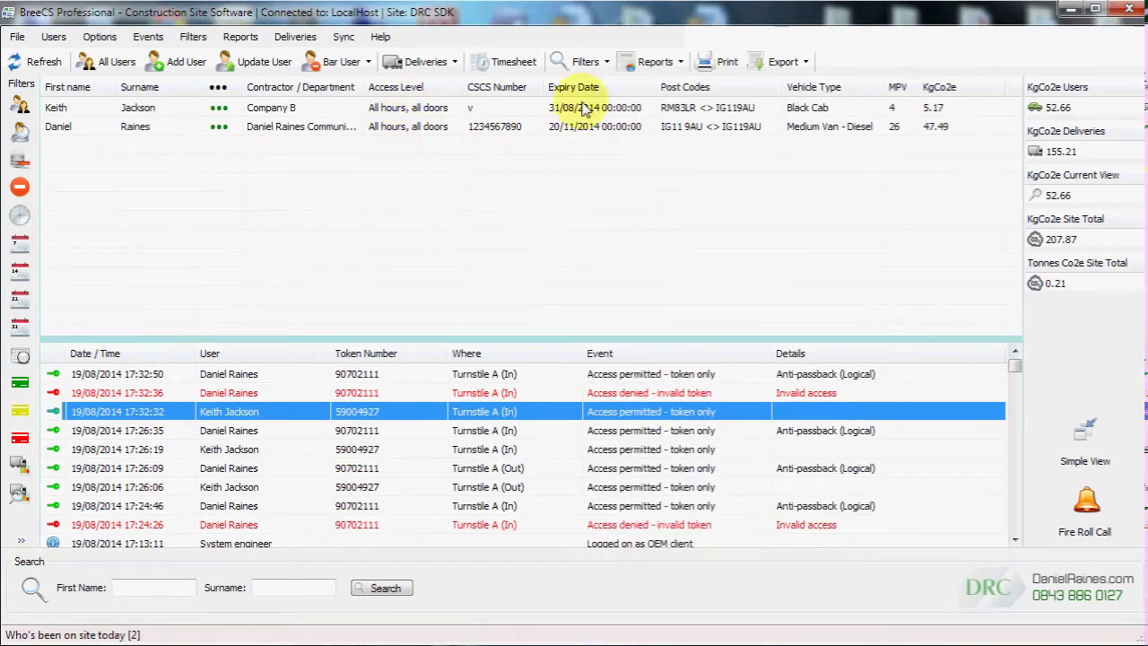
Filter the user list to users currently on site and run the fire roll call
click(588, 61)
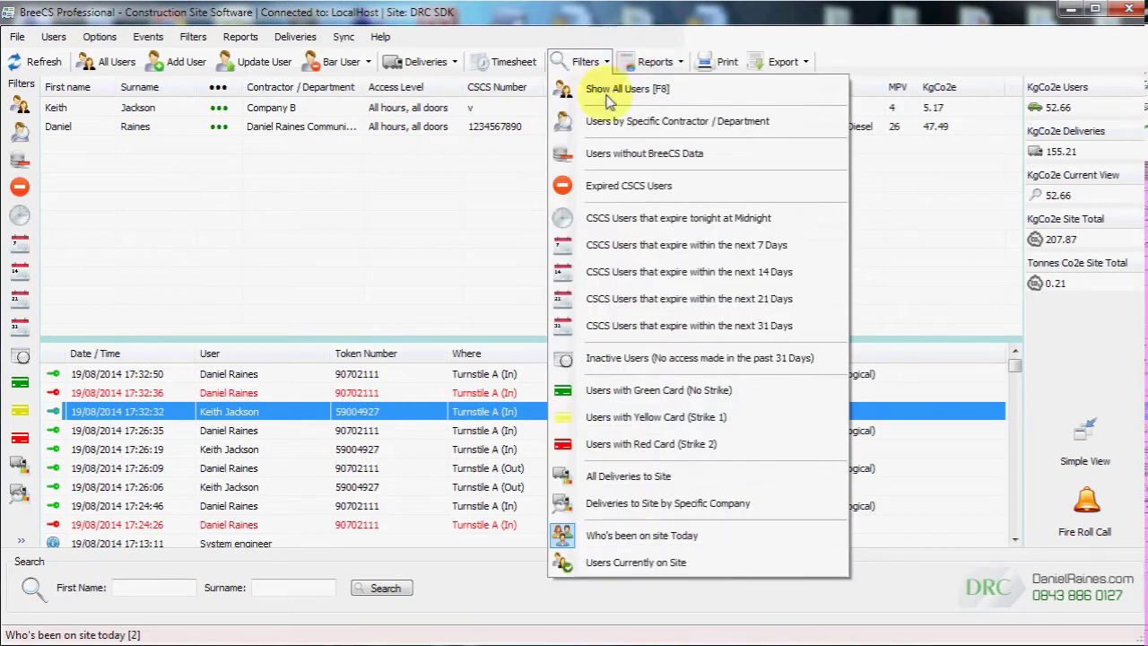
click(626, 562)
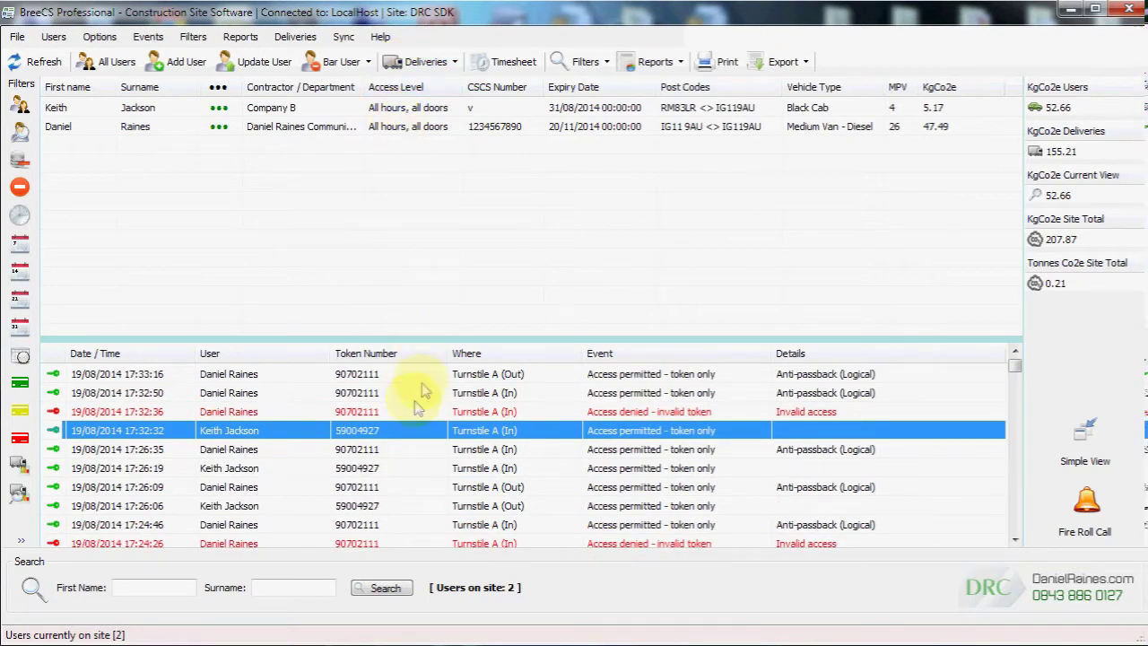
click(450, 380)
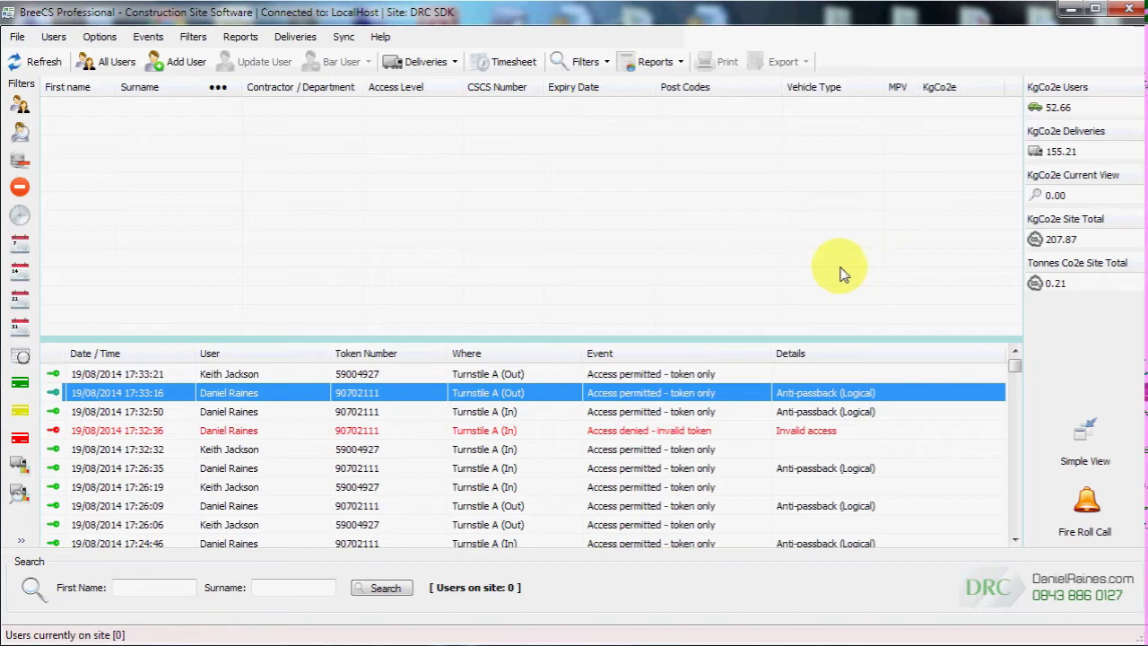
click(1076, 506)
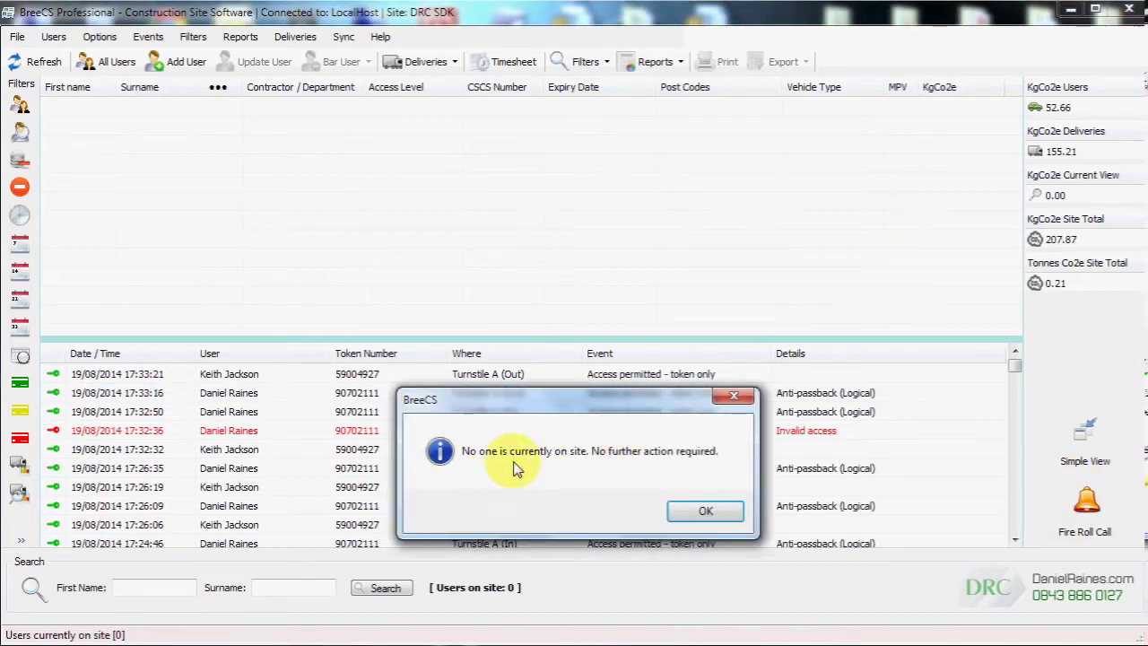
Dismiss the roll call message and run the fire roll call again for the users currently on site
click(698, 510)
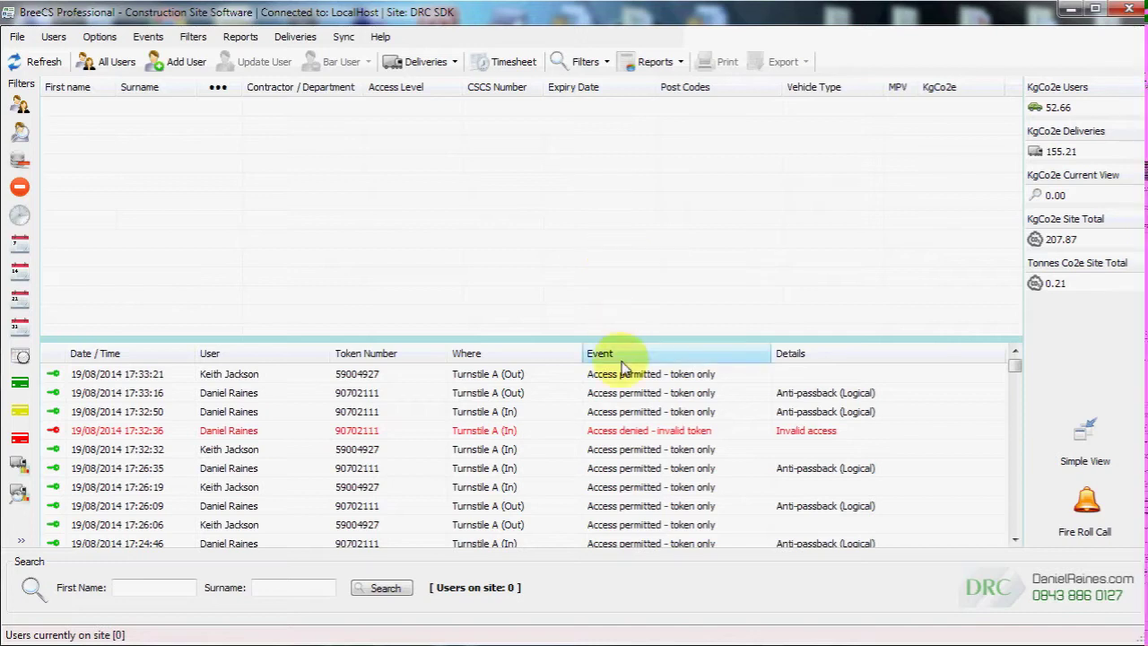
click(501, 376)
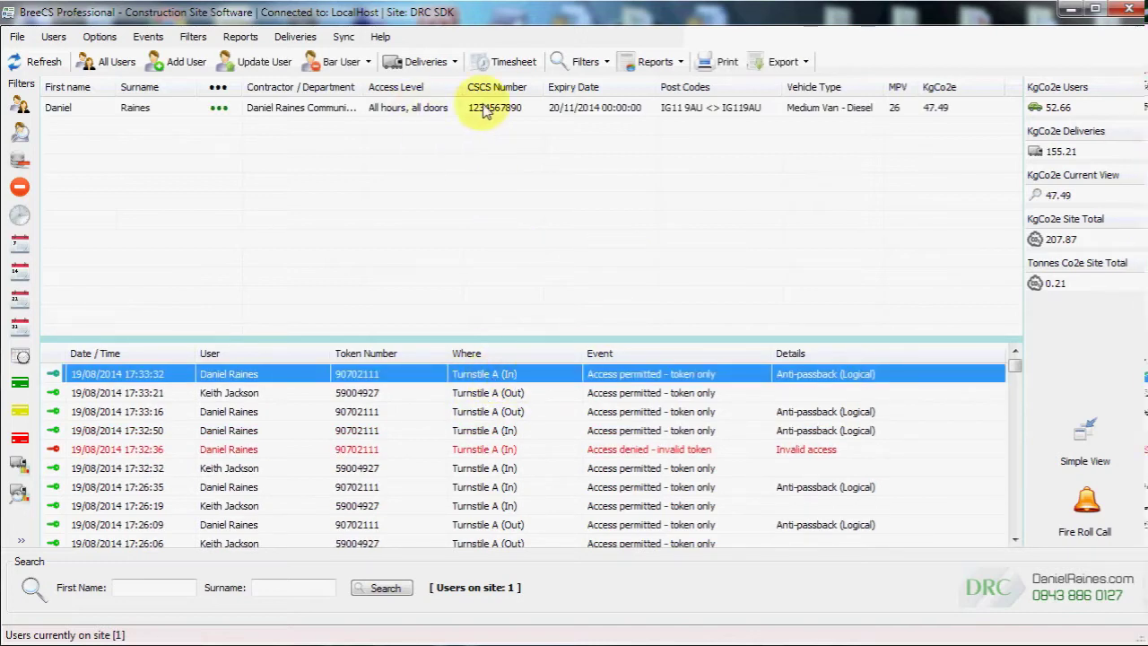
click(1085, 507)
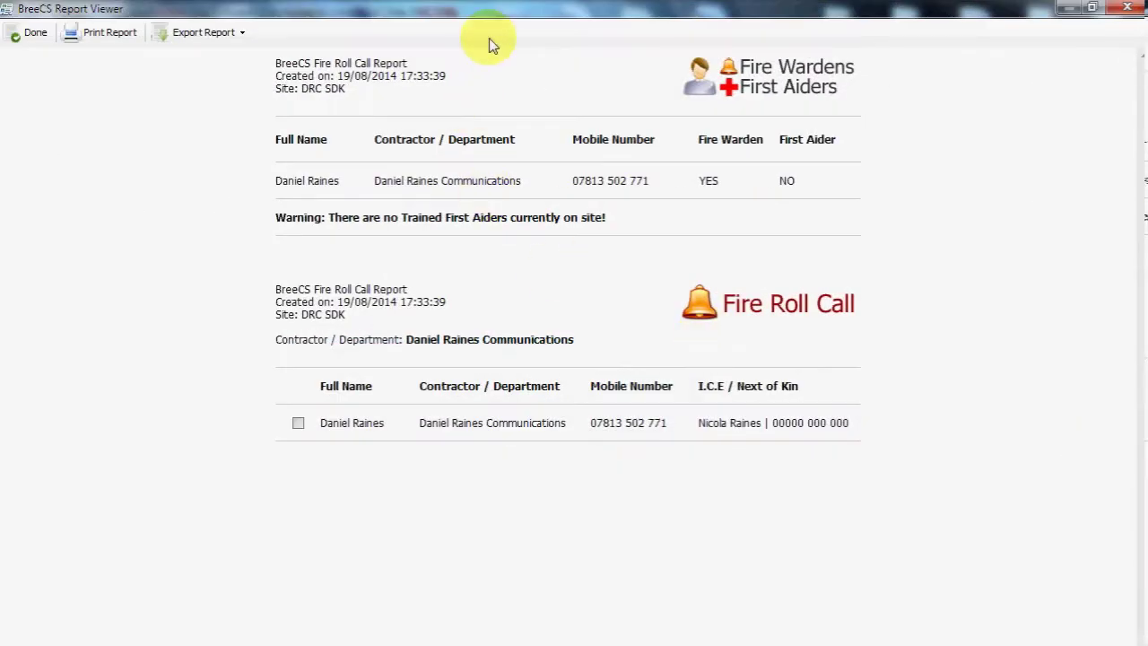
double_click(506, 11)
drag(564, 149, 500, 43)
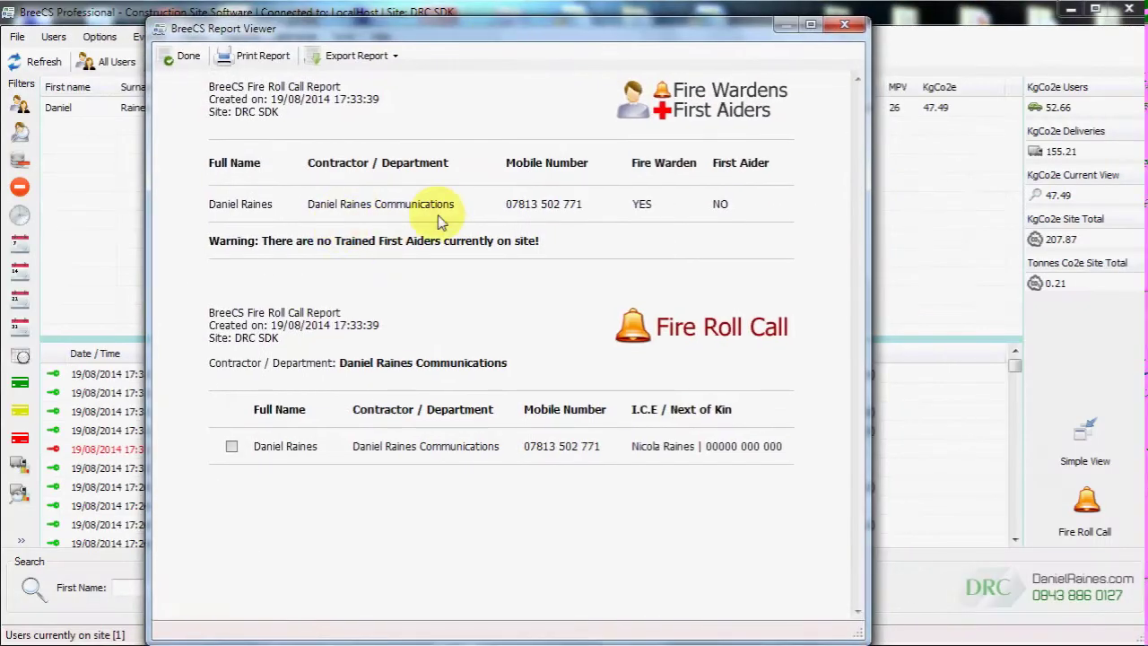
Examine the fire warden and first aider section of the roll call report, including its warning line, and close the report
drag(387, 203, 758, 205)
click(713, 246)
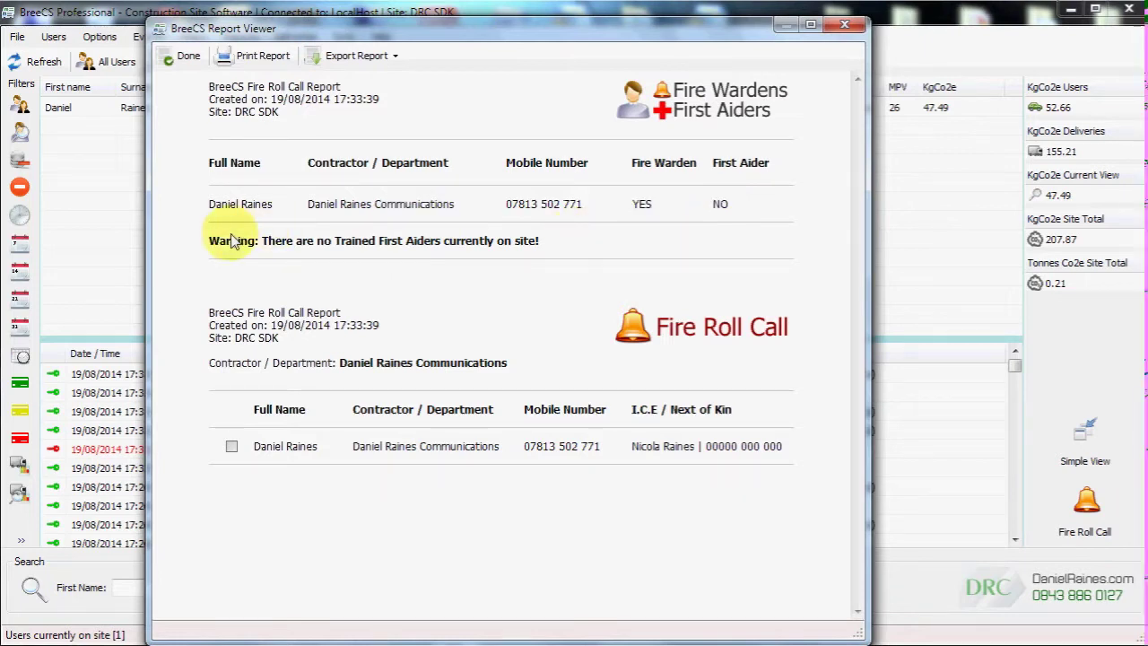
drag(210, 242, 565, 249)
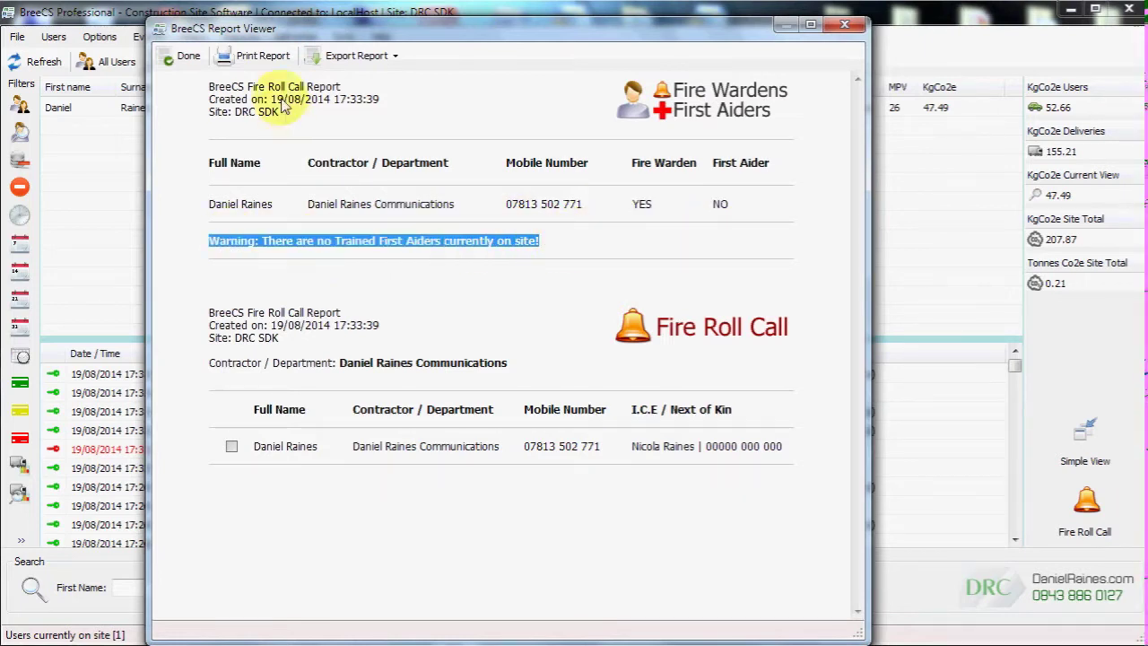
click(184, 56)
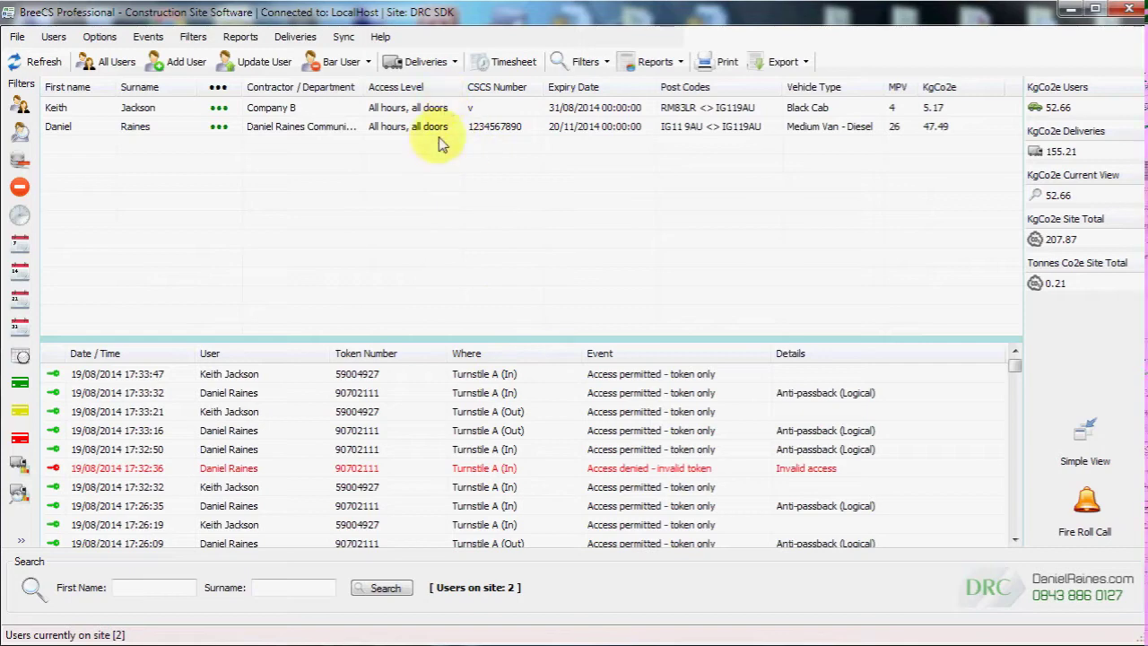
Run a new fire roll call for the updated on-site list and review its fire wardens and first aiders
click(1083, 507)
double_click(541, 18)
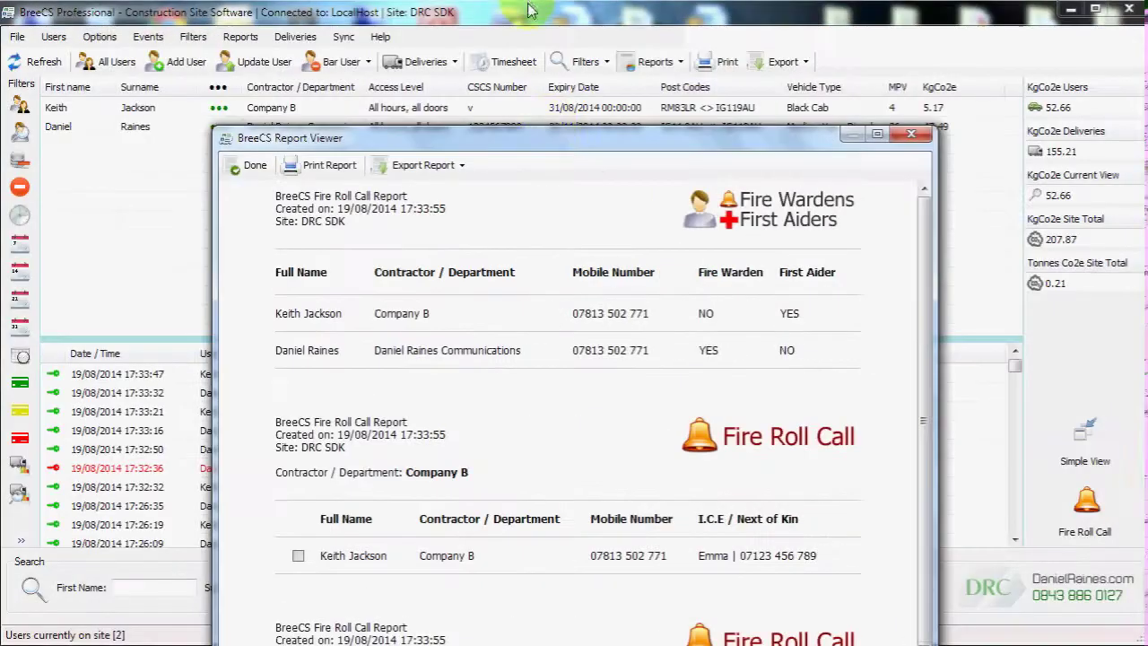
drag(552, 148, 487, 47)
drag(498, 168, 791, 283)
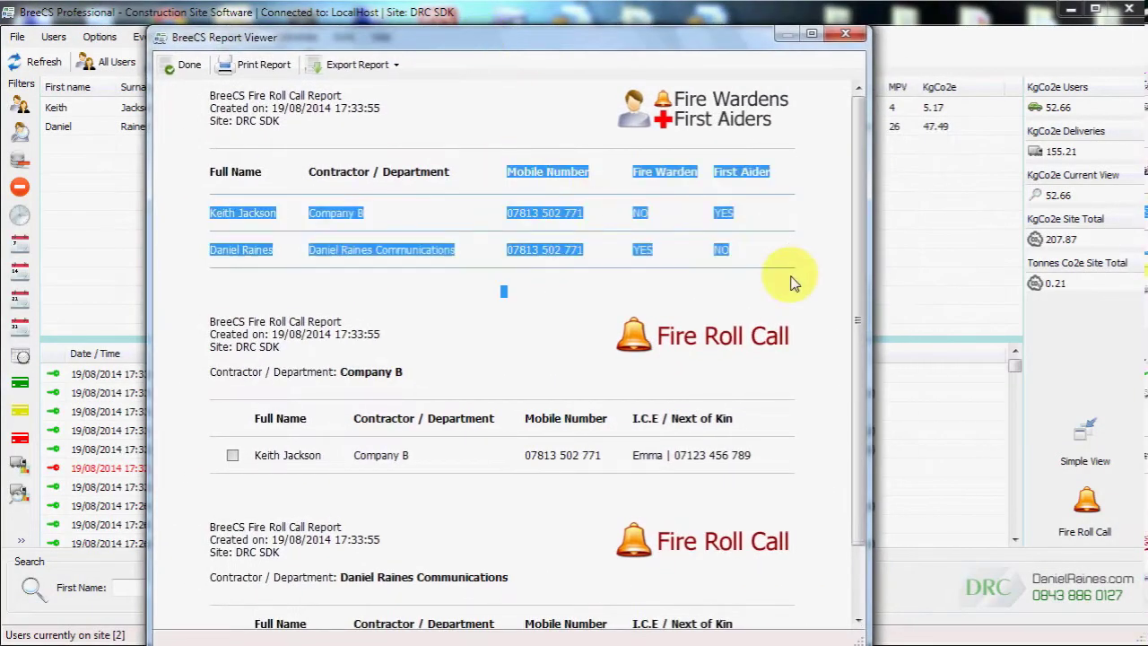
click(749, 288)
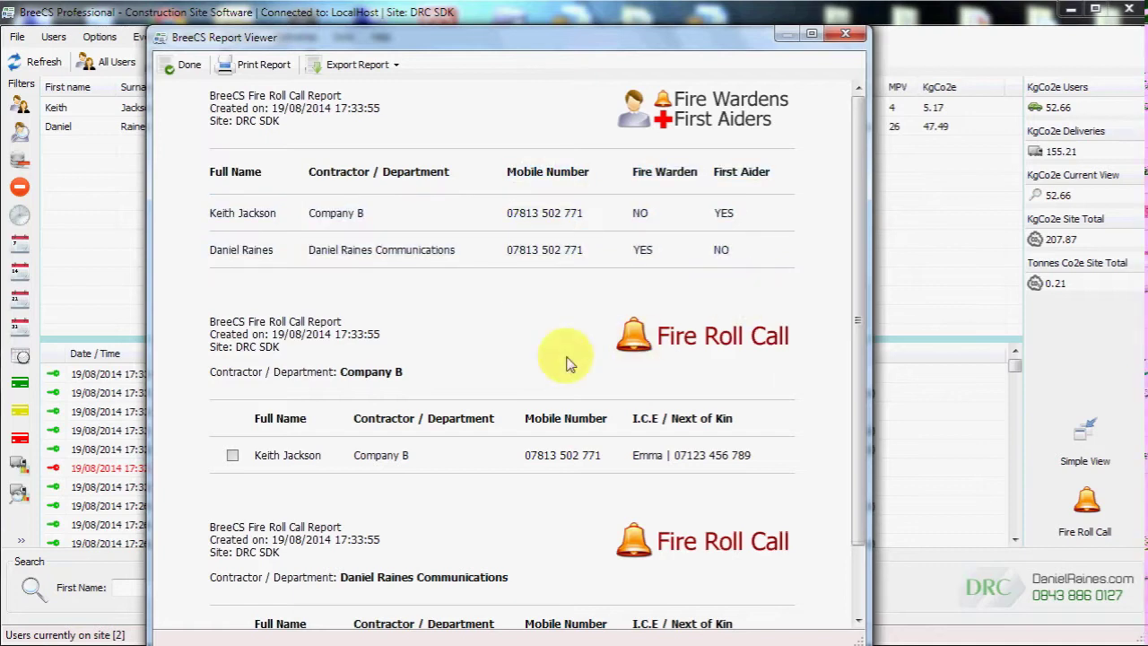
Tick off the Company B user and the Daniel Raines Communications user in the fire roll call and close the report
click(232, 458)
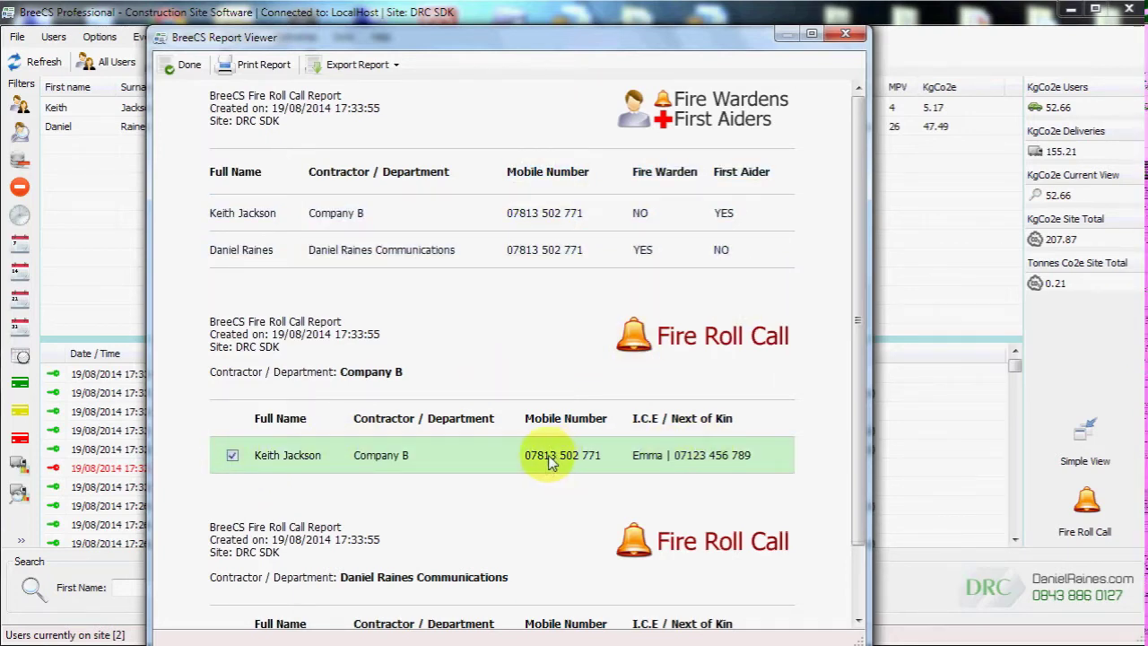
scroll(583, 457, down, 1)
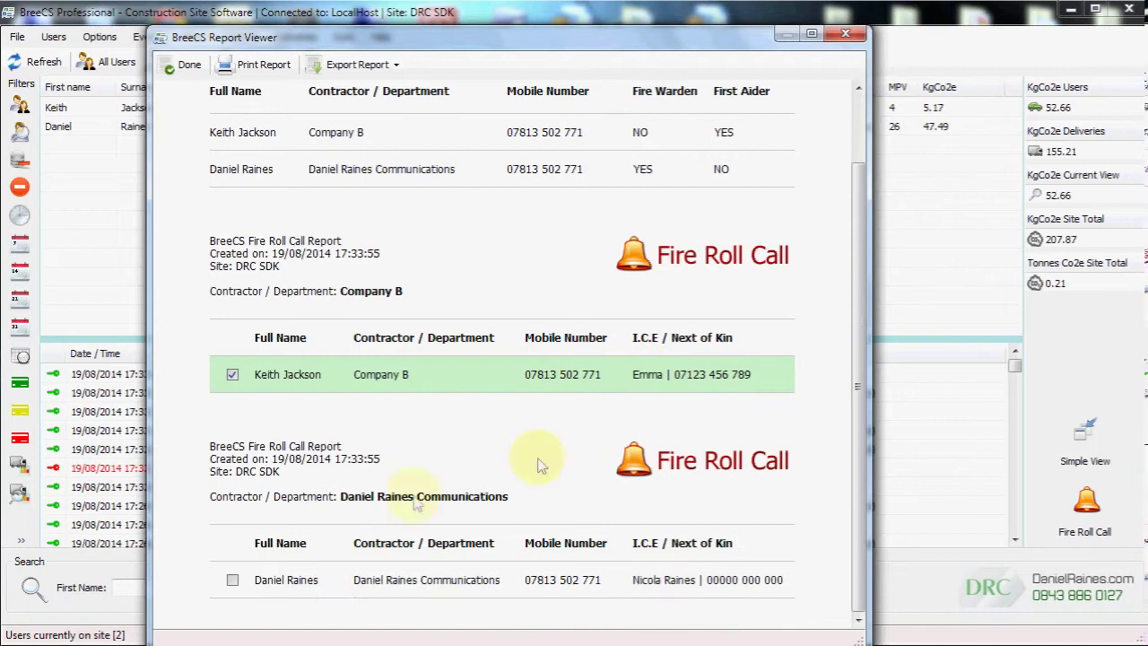
click(232, 580)
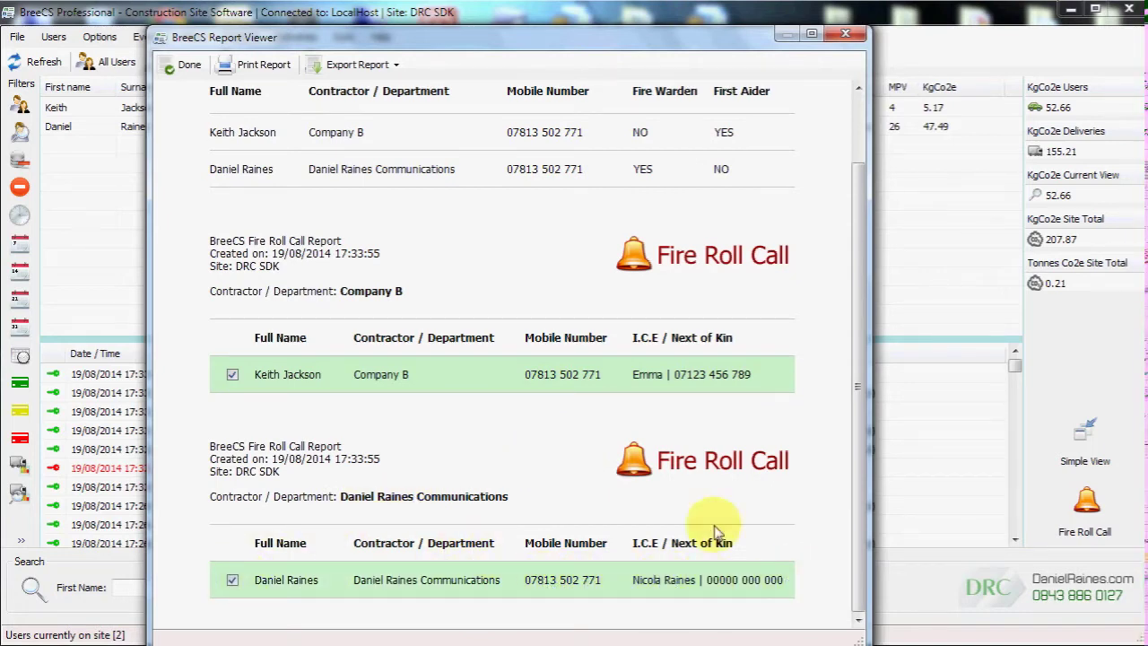
click(188, 64)
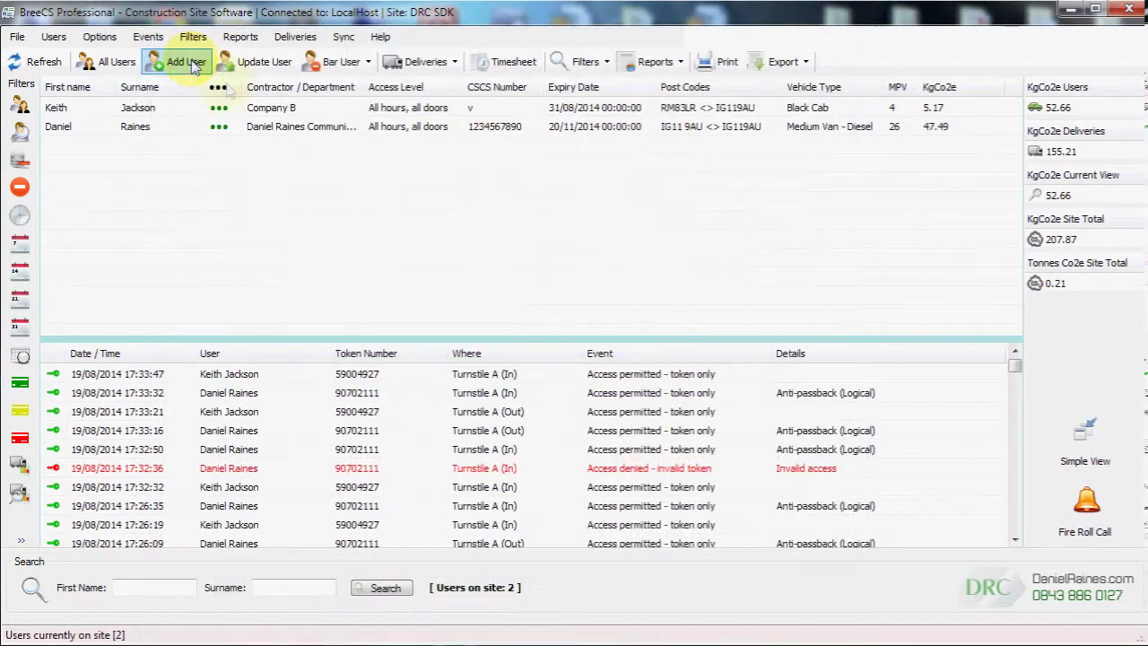
List all users and generate the detailed Co2 emissions report grouped by contractor / department
click(21, 106)
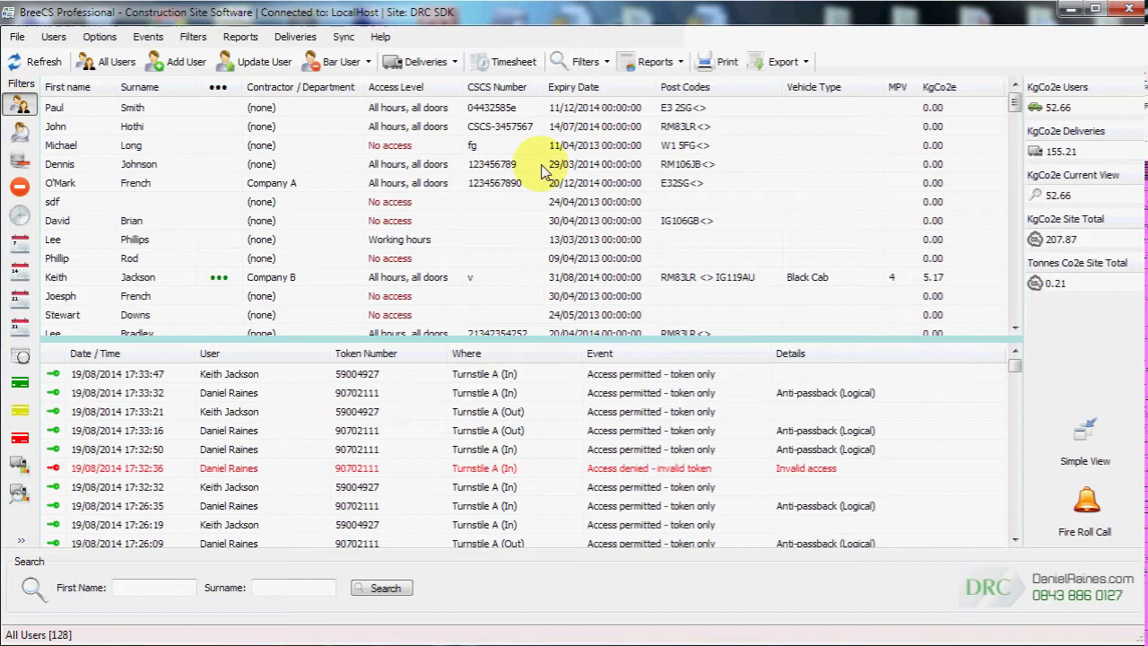
click(653, 61)
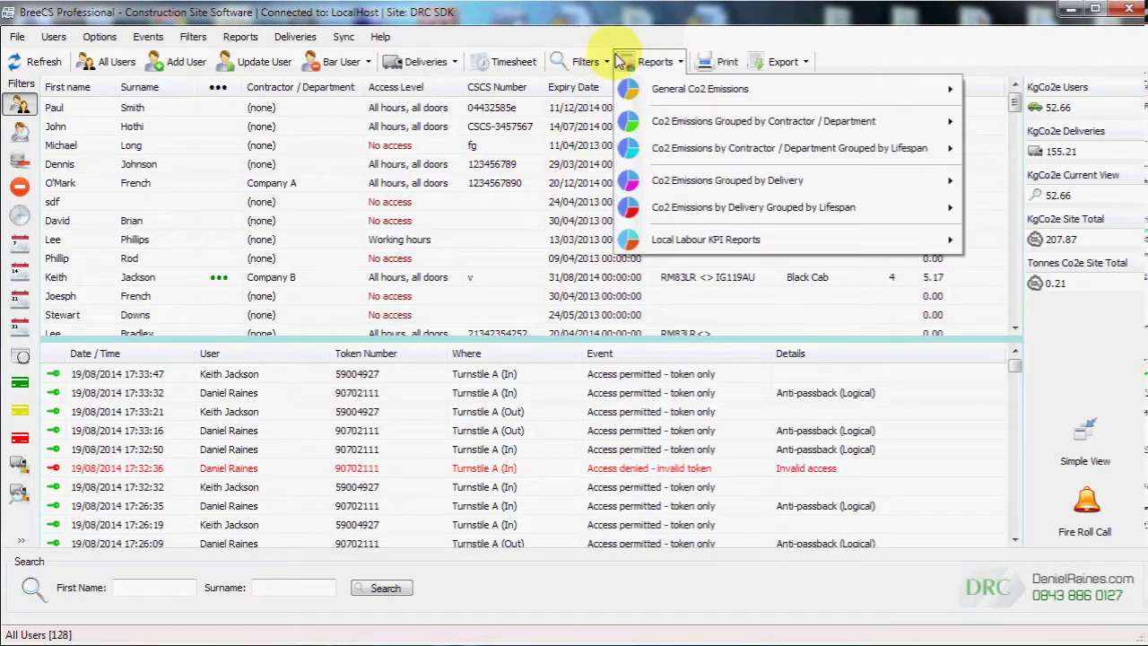
click(655, 61)
click(657, 59)
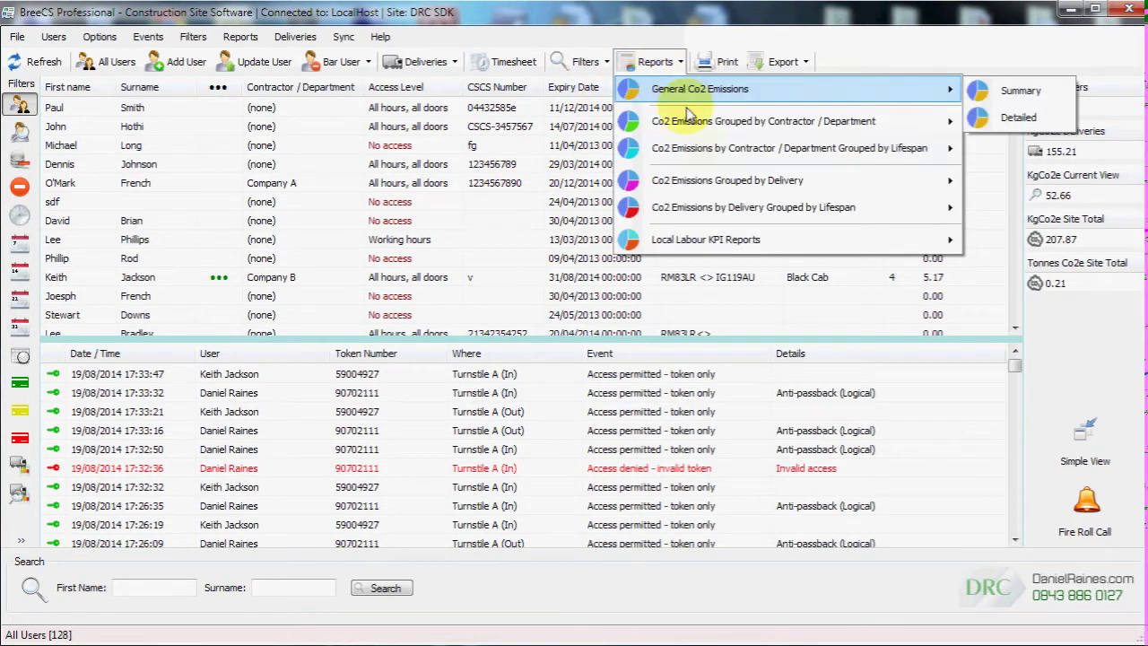
mouse_move(718, 146)
mouse_move(923, 125)
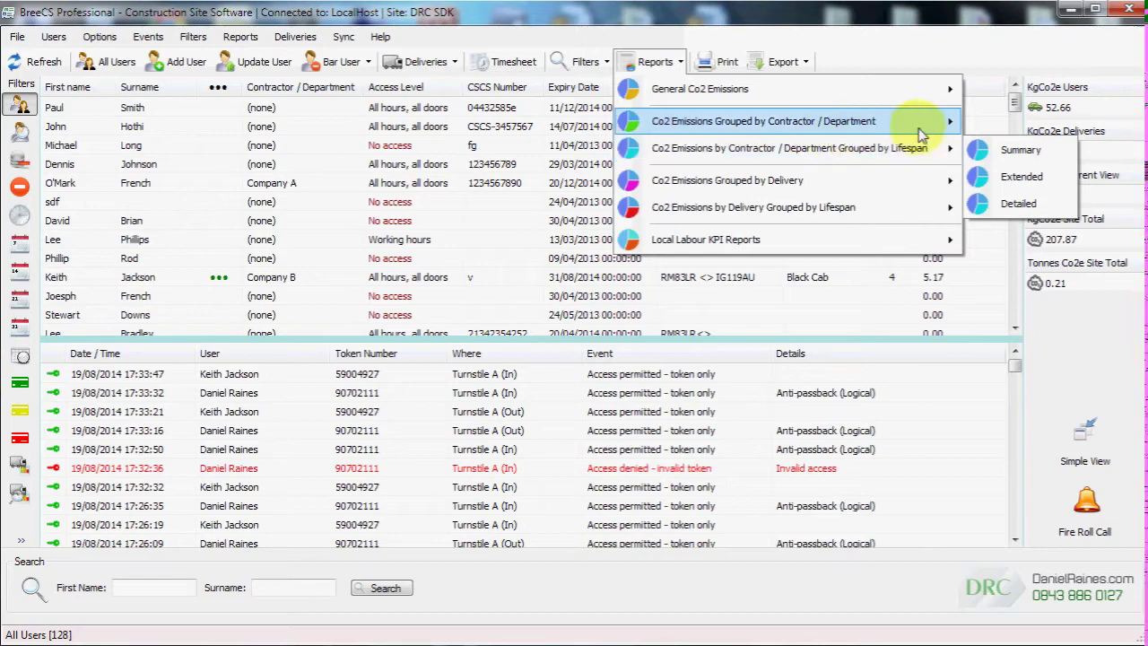
click(990, 178)
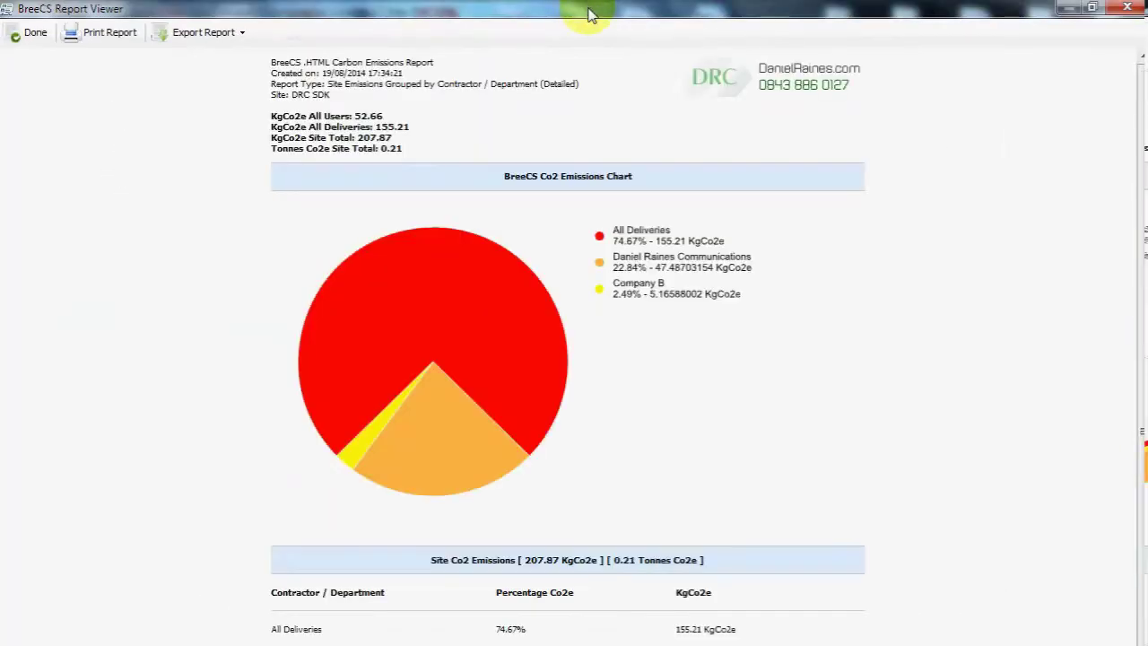
Examine the emissions report's totals, chart, user breakdown and available export formats, and close the report
drag(589, 13, 500, 31)
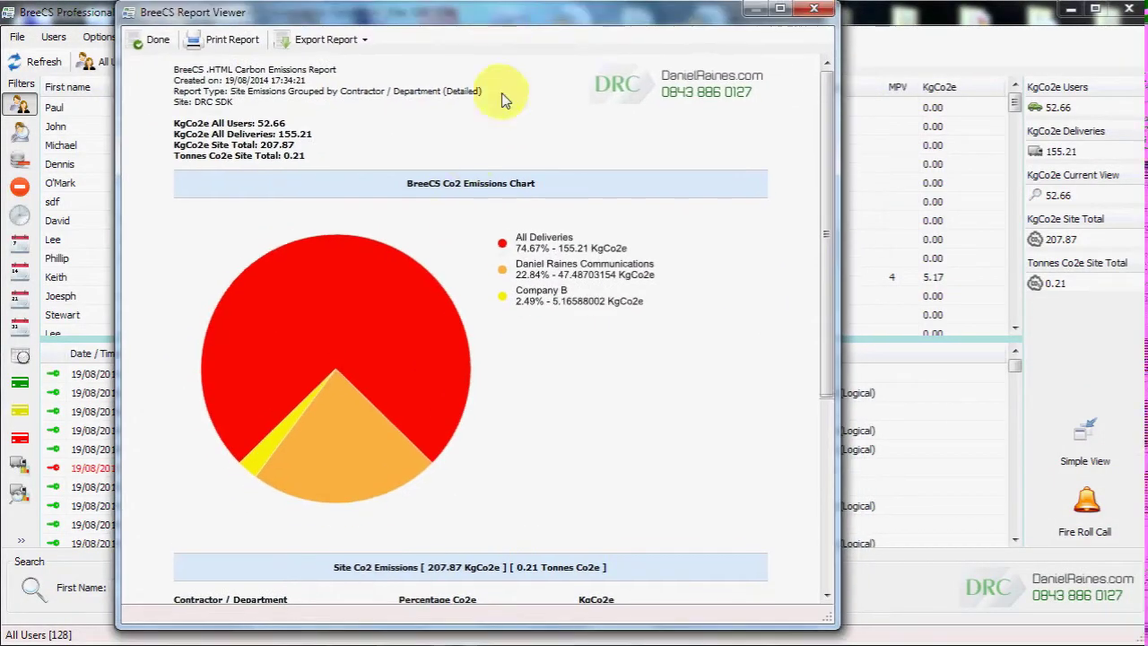
drag(175, 144, 340, 166)
drag(180, 142, 213, 45)
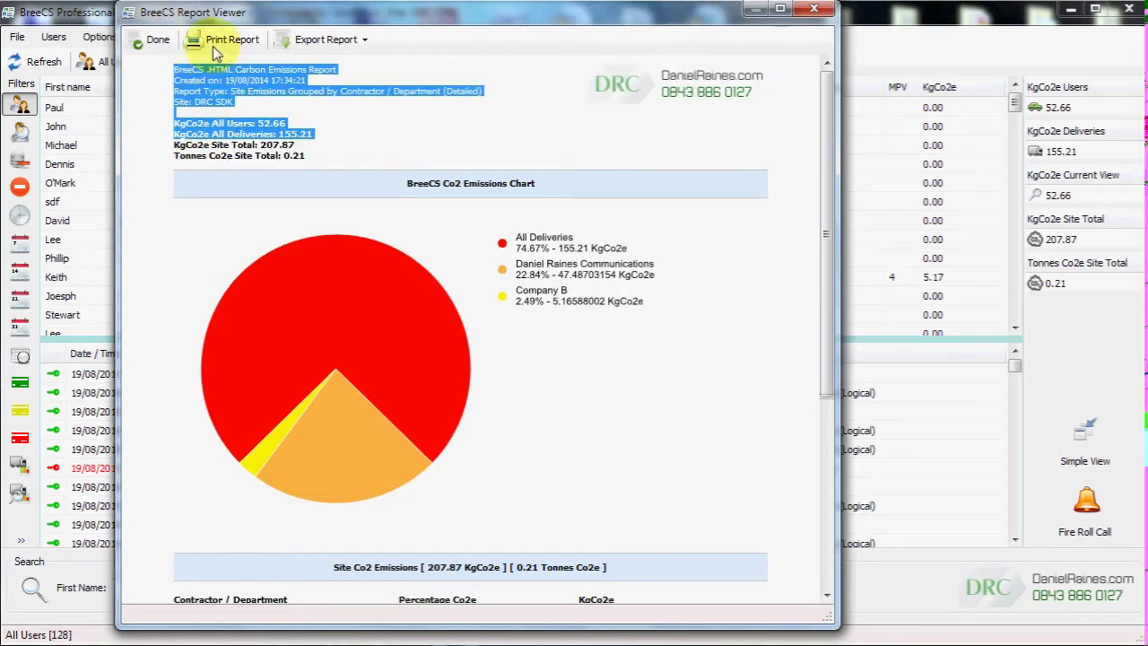
click(574, 274)
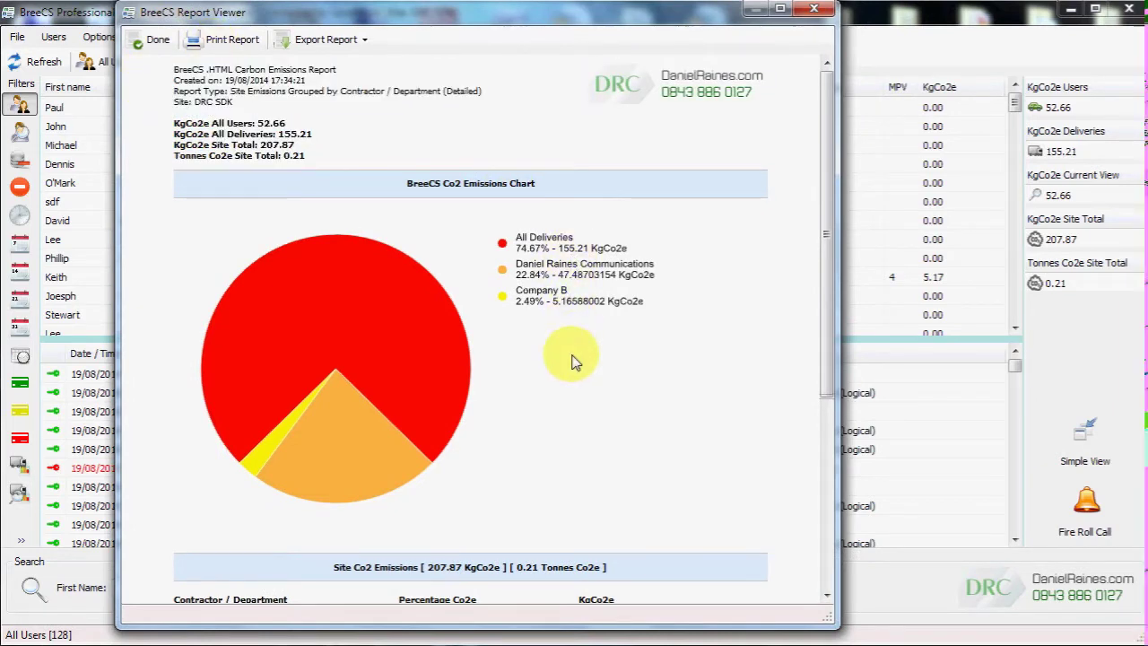
scroll(574, 361, down, 5)
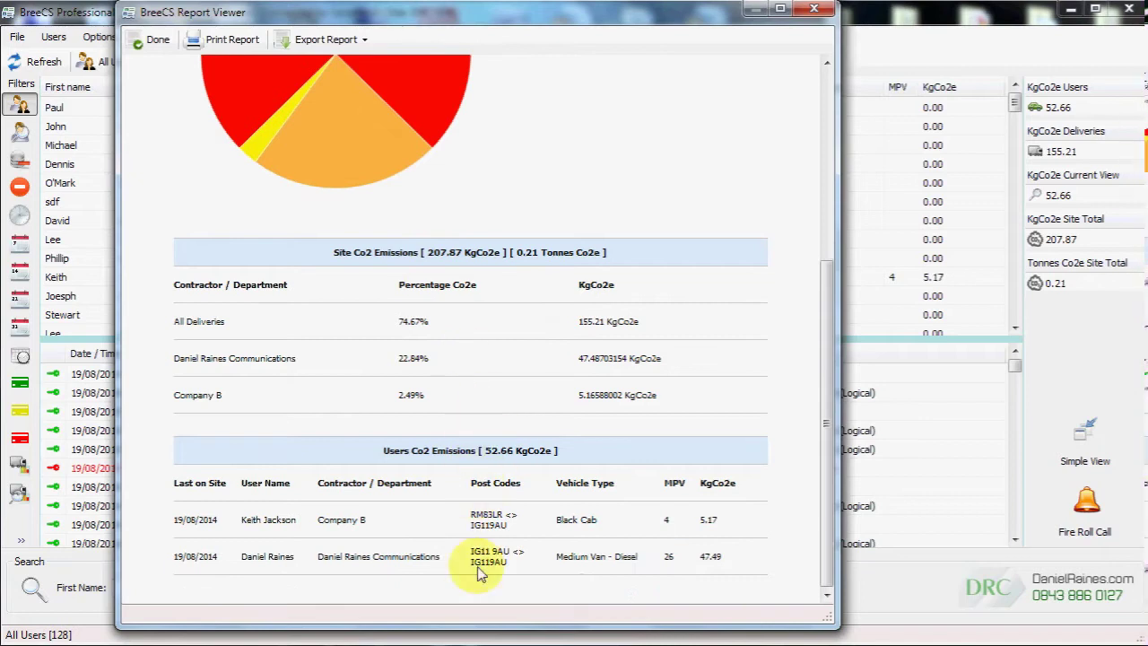
click(326, 40)
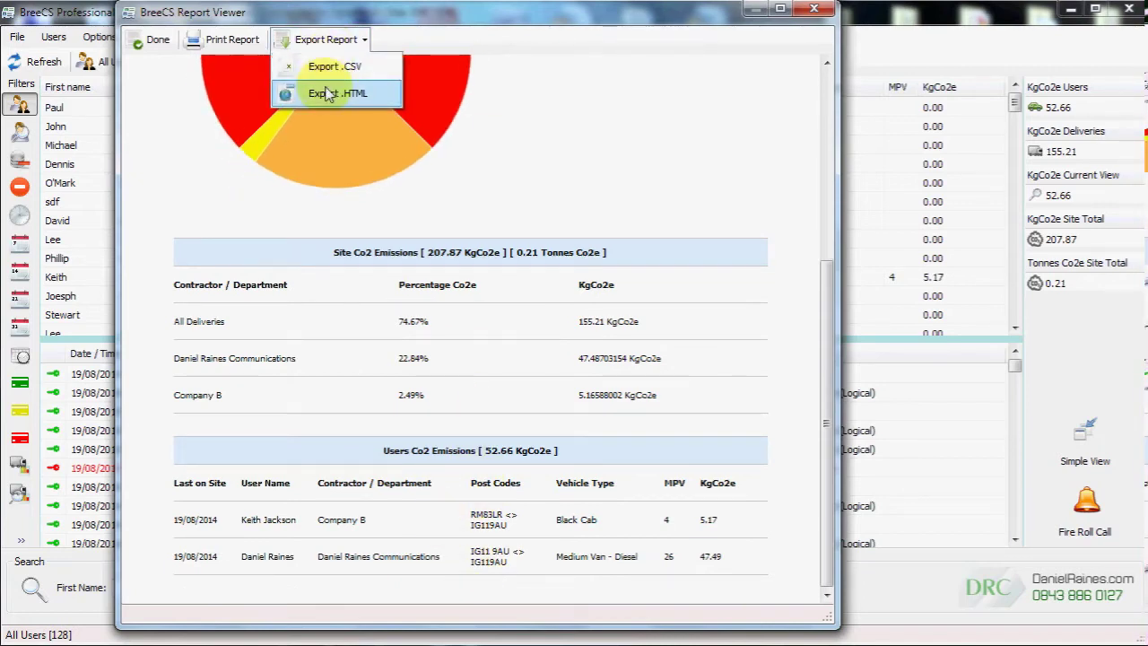
click(148, 41)
click(151, 39)
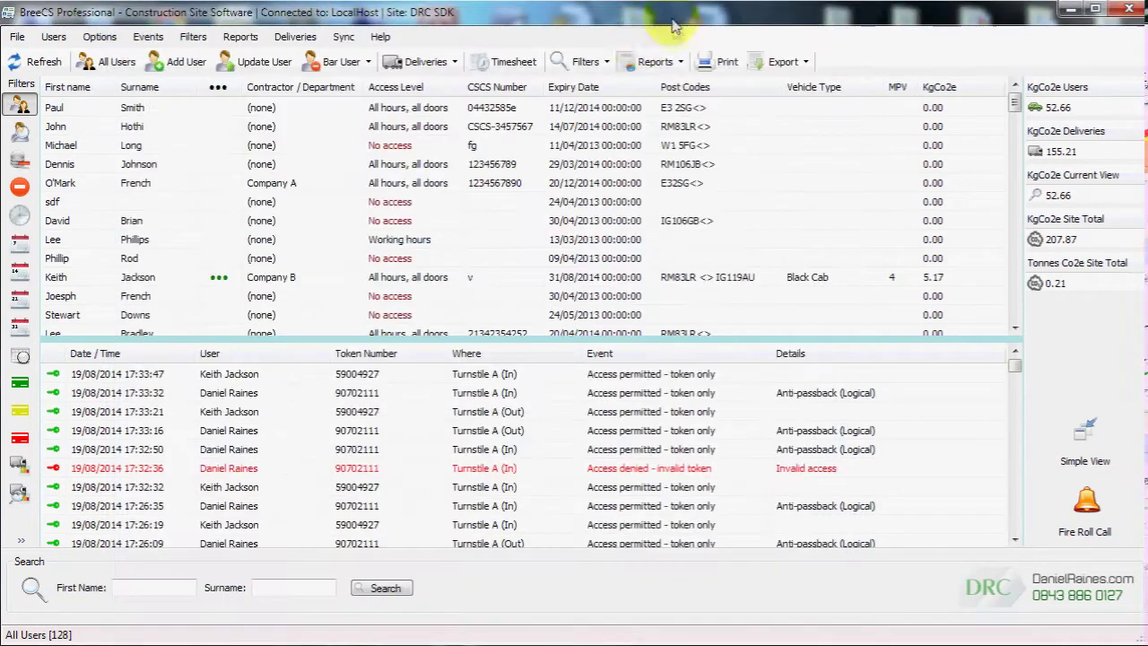
Generate the Standard 3-Tier Detailed local labour KPI report and reposition its window over the user list
click(631, 68)
mouse_move(852, 241)
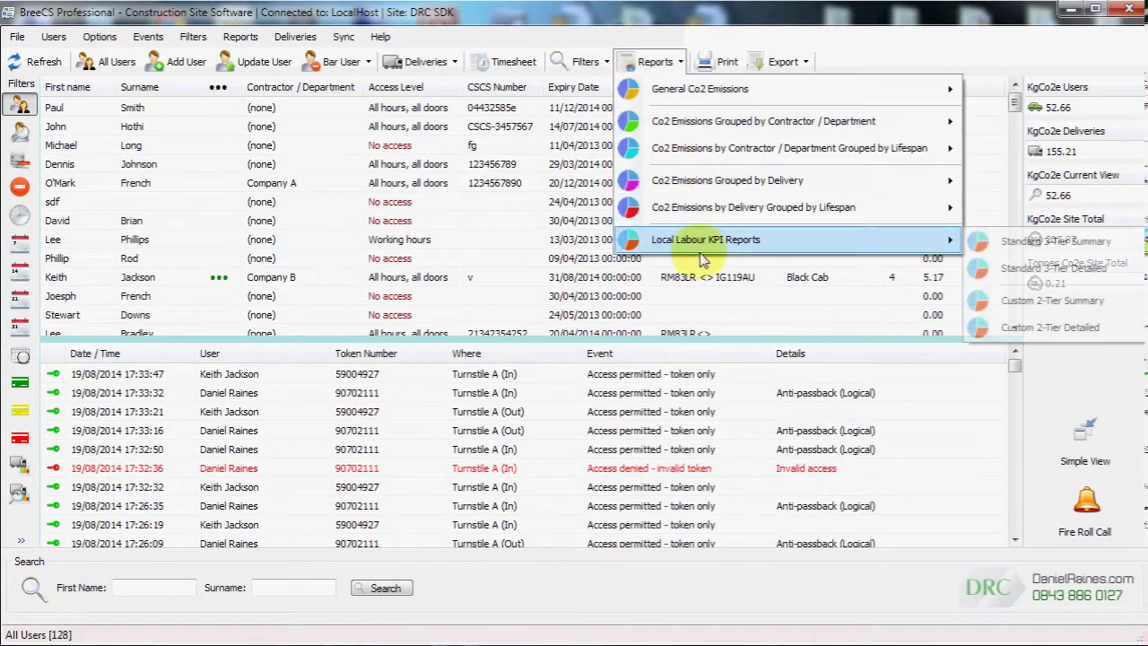
click(1031, 267)
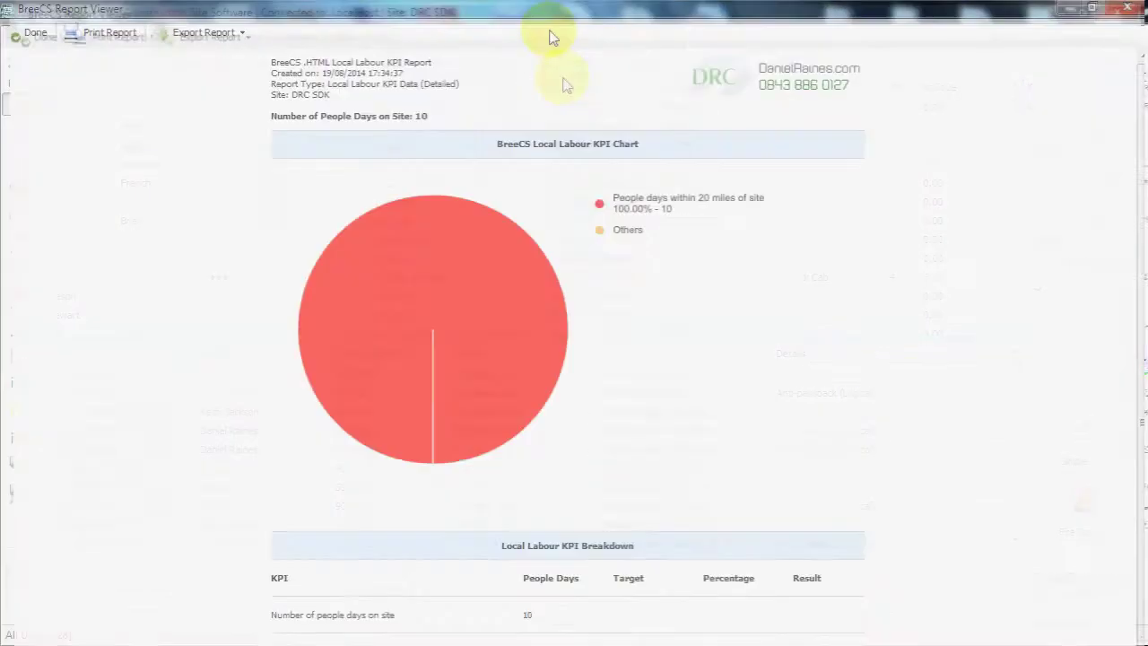
double_click(541, 8)
drag(535, 135, 426, 34)
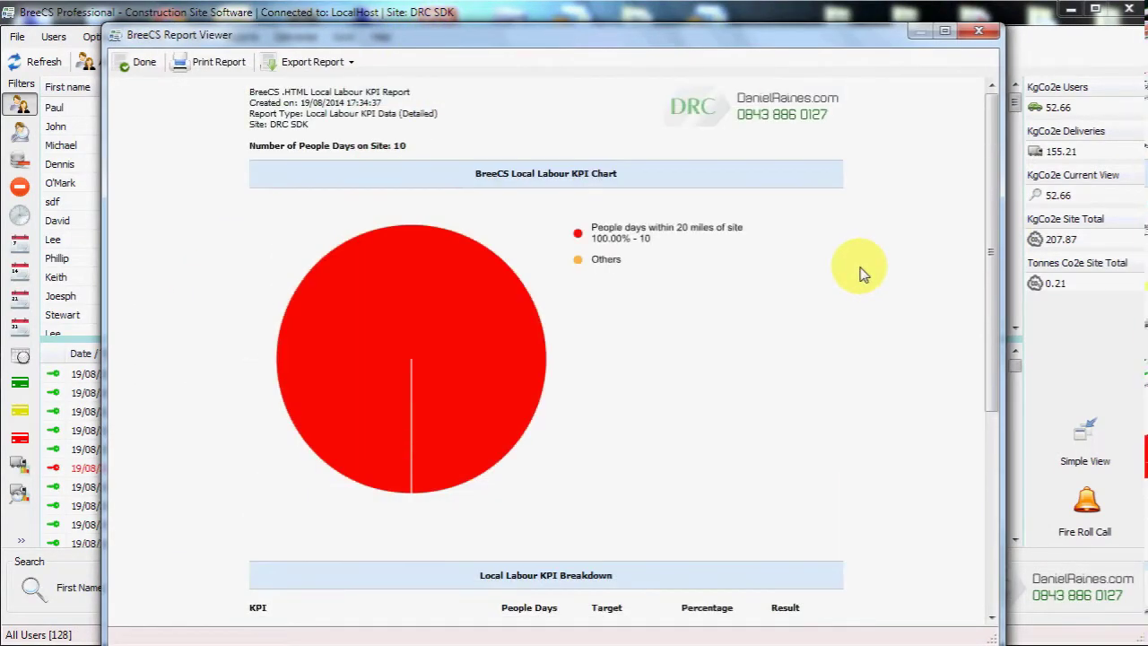
Review the local labour KPI breakdown and the users within 20 miles of site, and close the report
scroll(858, 266, down, 5)
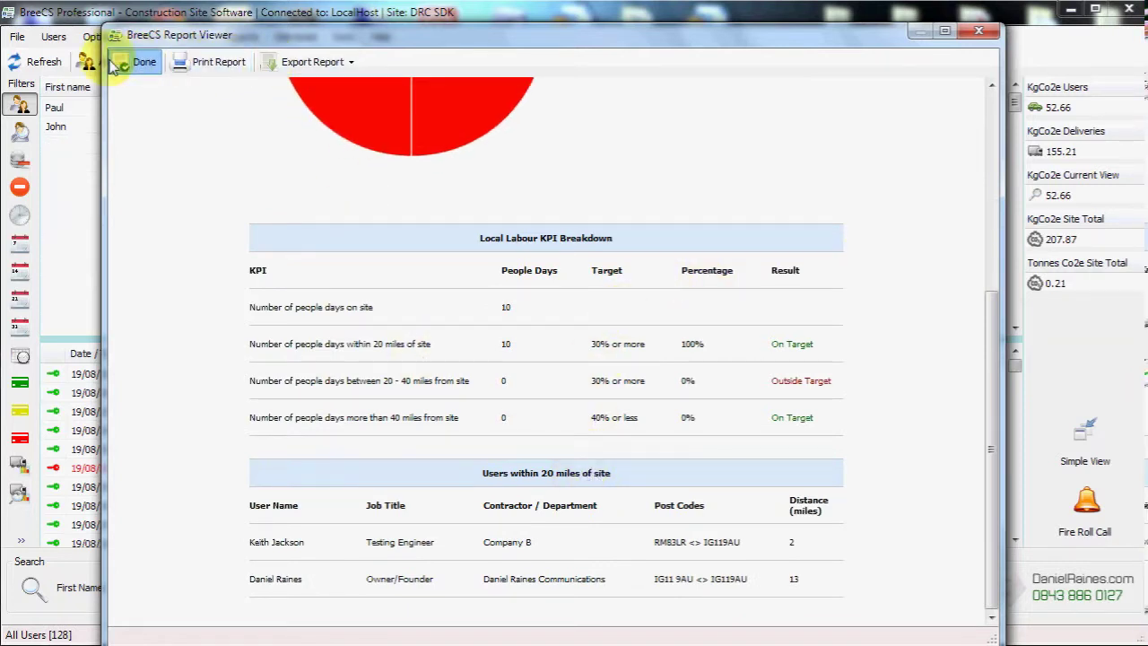
click(139, 61)
click(147, 37)
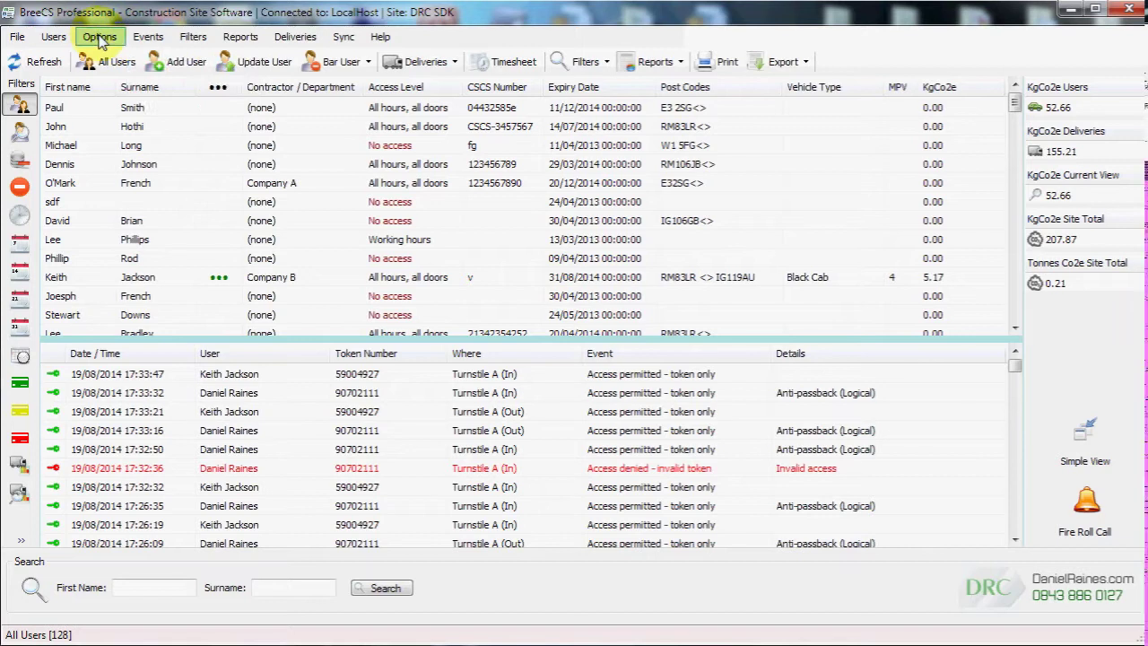
Set the localism option to "Within 10 miles of site is classed as local" and confirm it
click(100, 37)
click(113, 59)
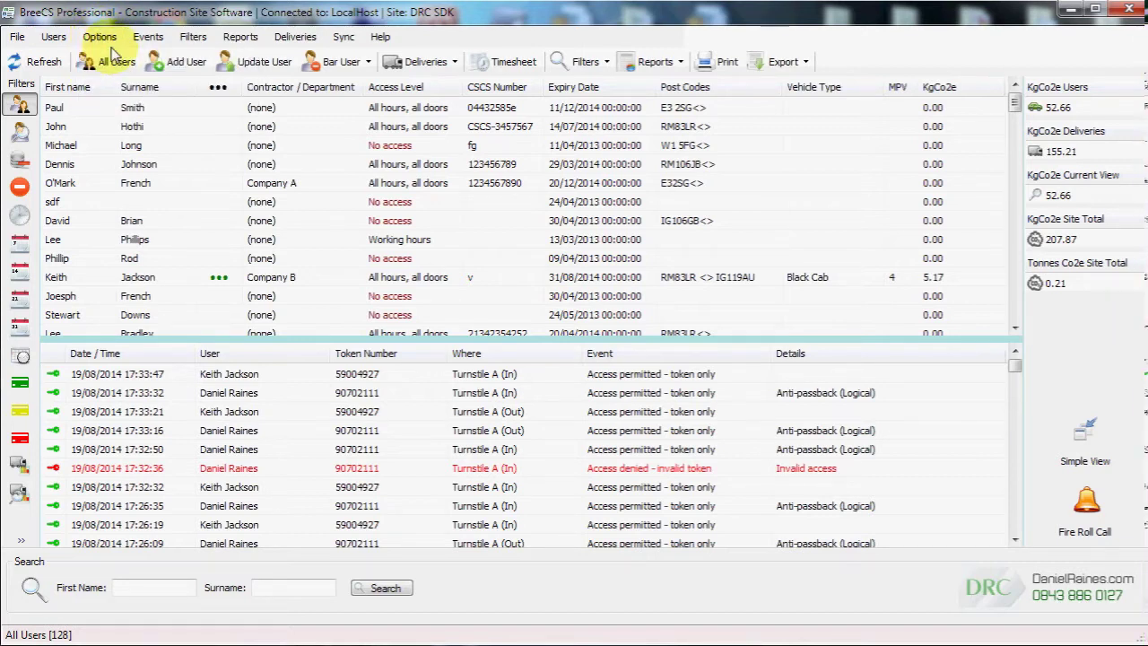
click(537, 325)
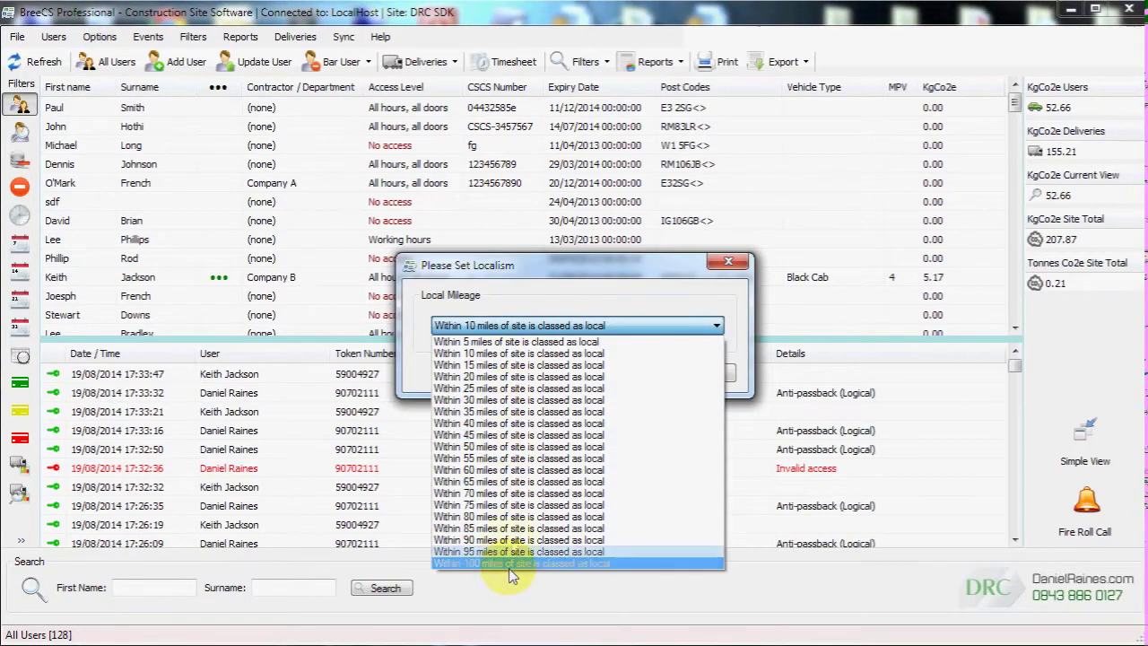
click(503, 353)
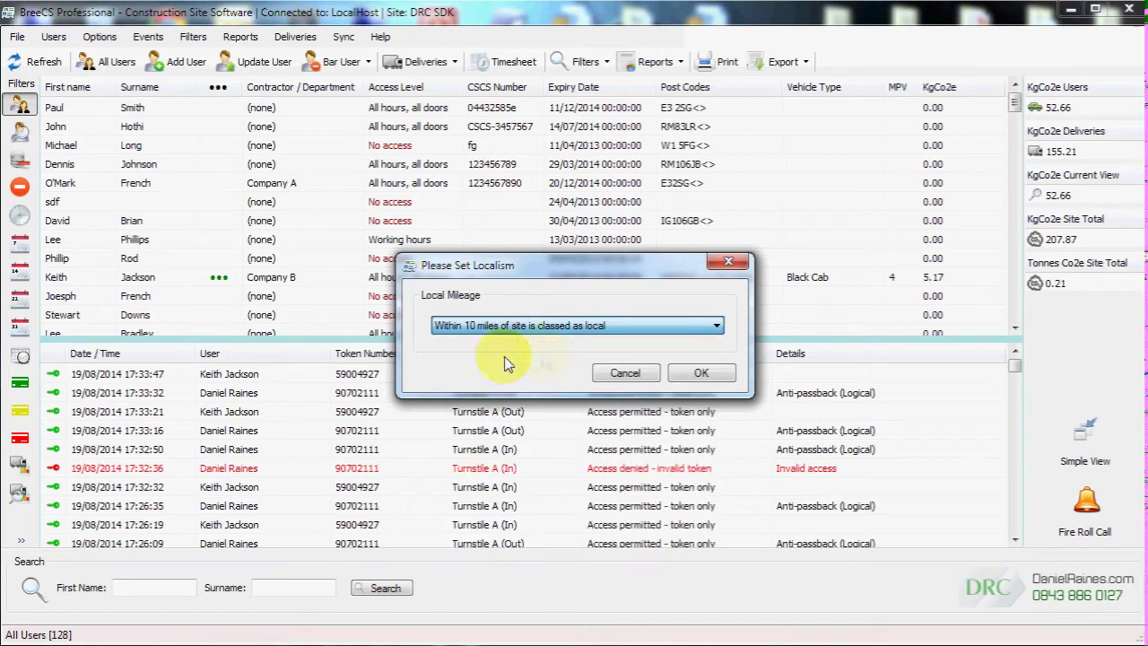
click(701, 372)
click(709, 511)
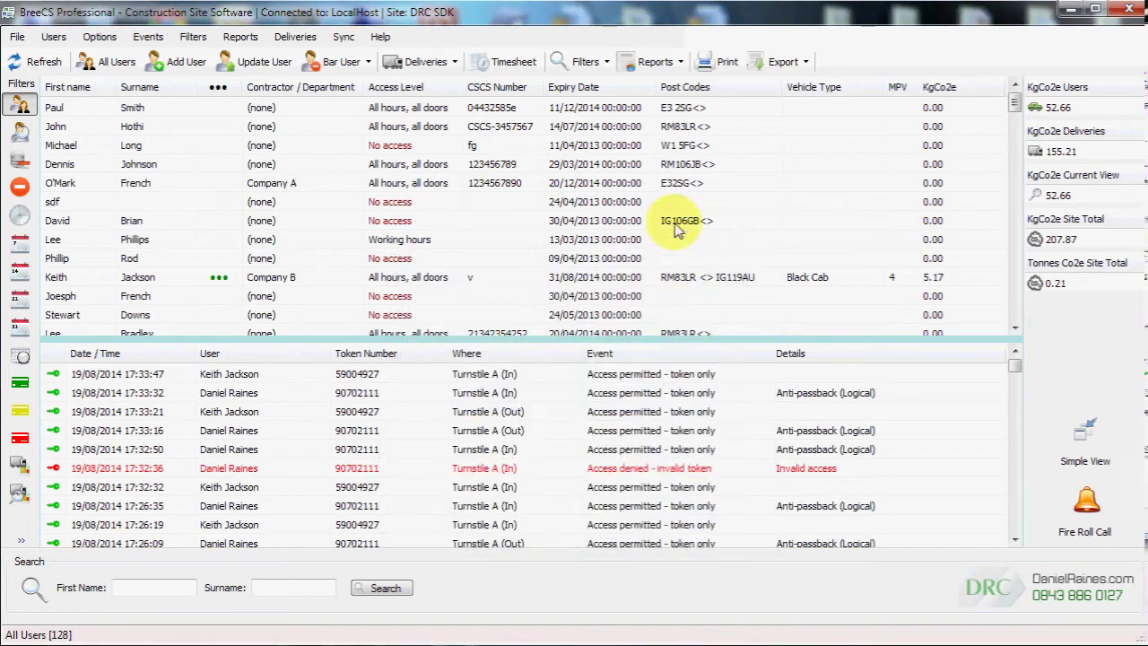
Generate the Custom 2-Tier Detailed local labour KPI report, then reposition and widen its window
click(664, 61)
mouse_move(853, 239)
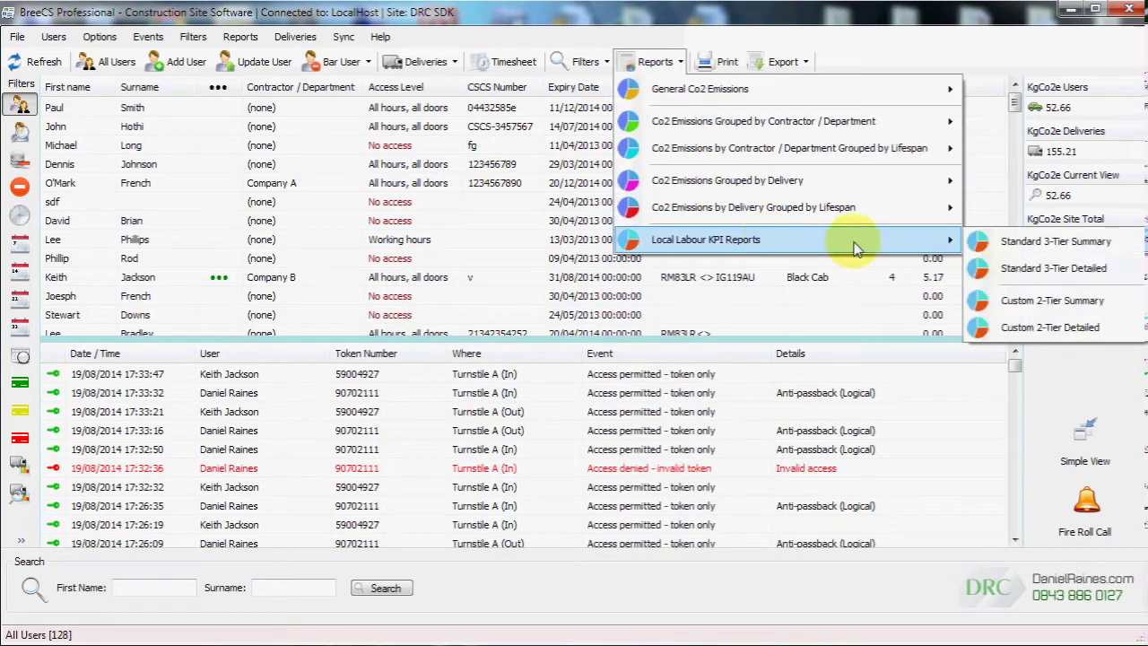
click(1049, 327)
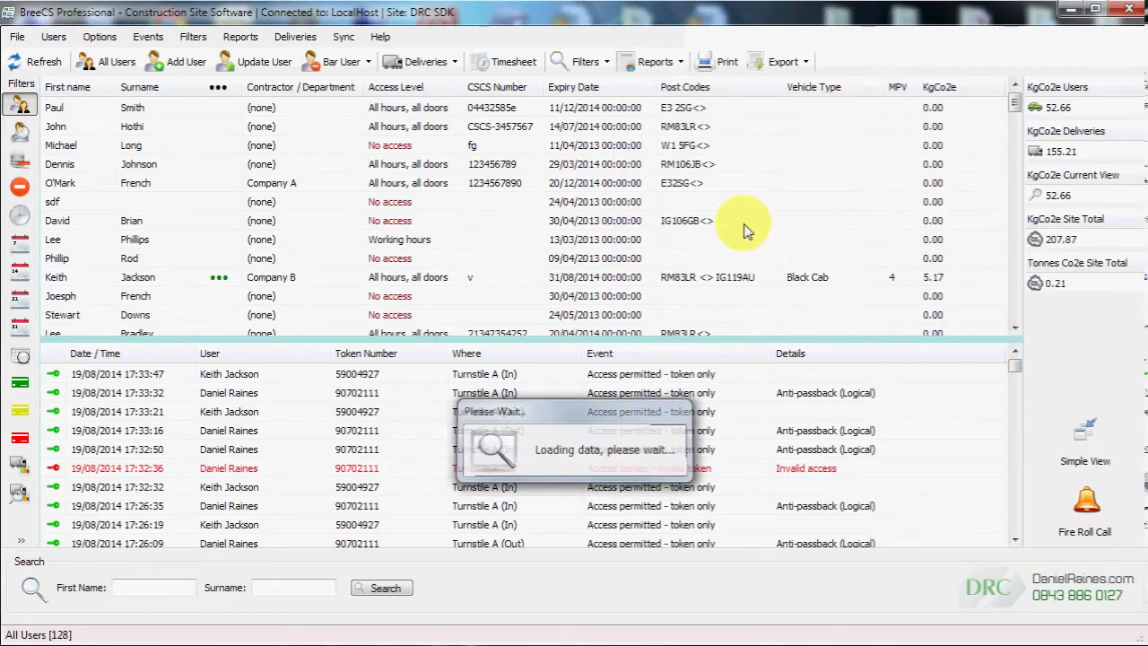
double_click(584, 7)
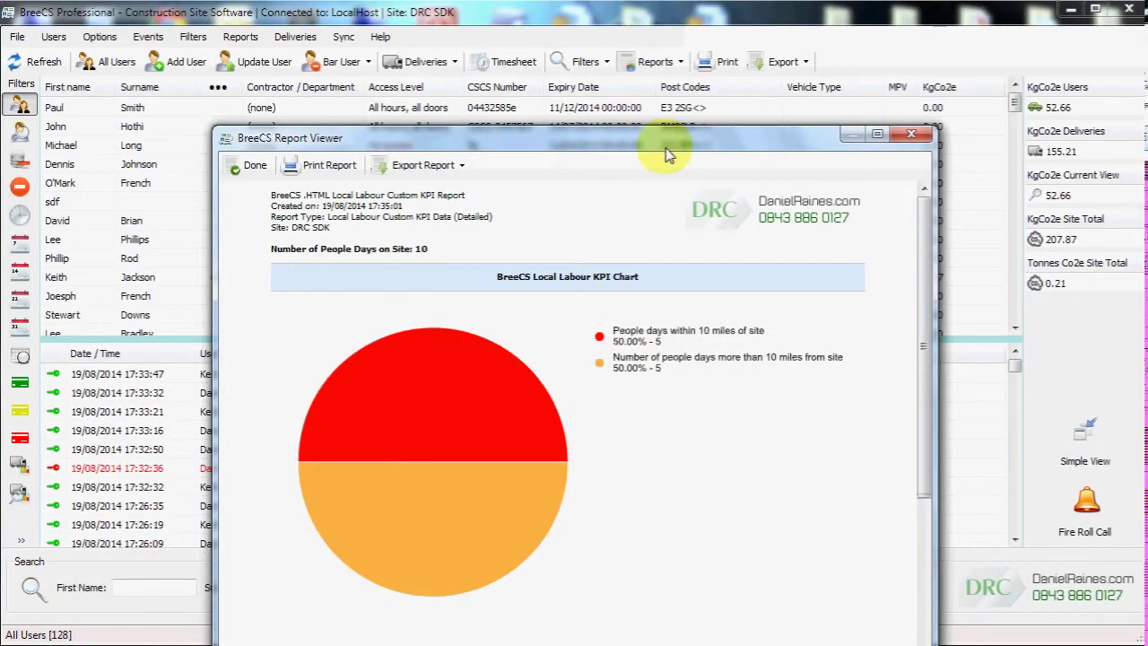
drag(666, 155, 521, 30)
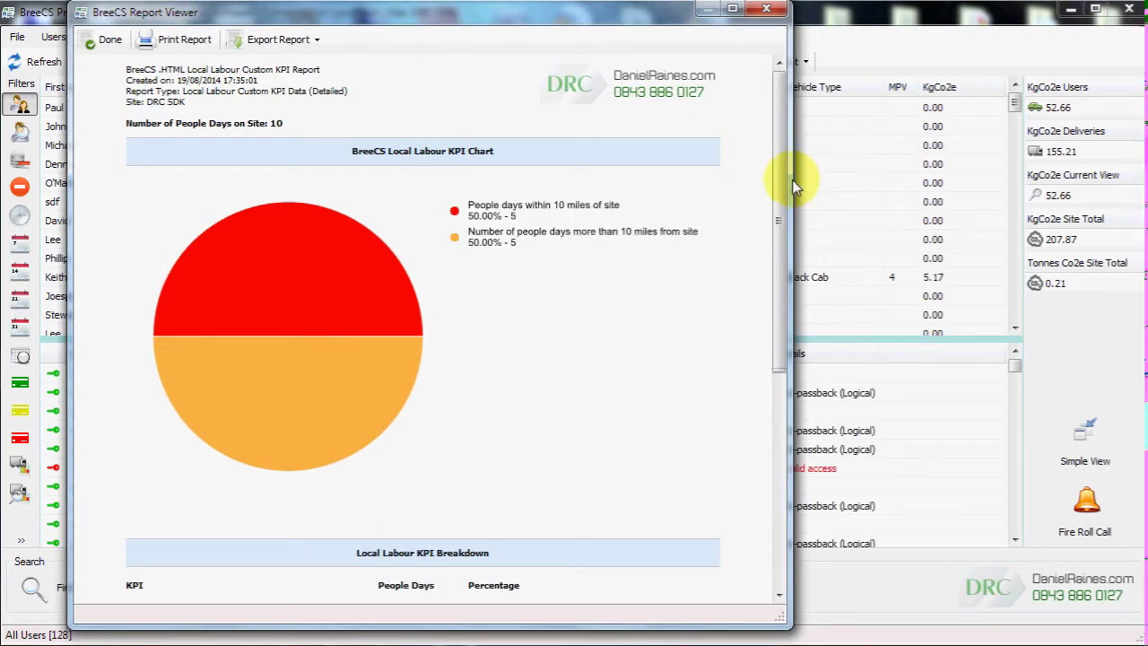
drag(794, 186, 1058, 189)
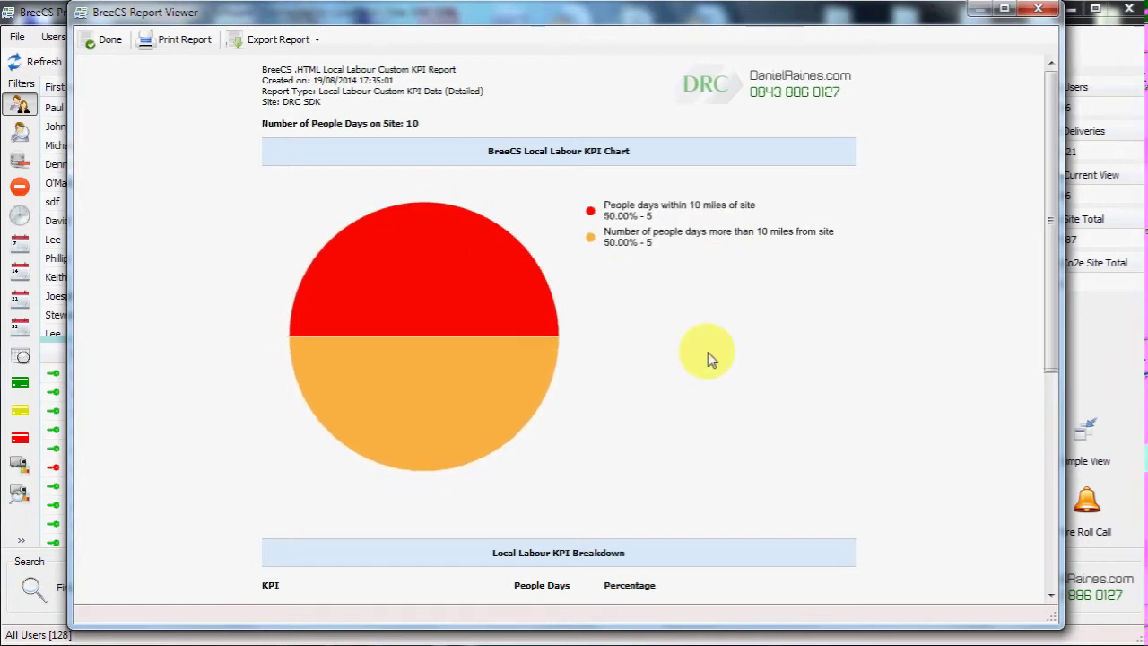
Review the KPI breakdown and the users within and more than 10 miles from site, check the export options, and close the report
scroll(709, 356, down, 5)
drag(526, 269, 697, 317)
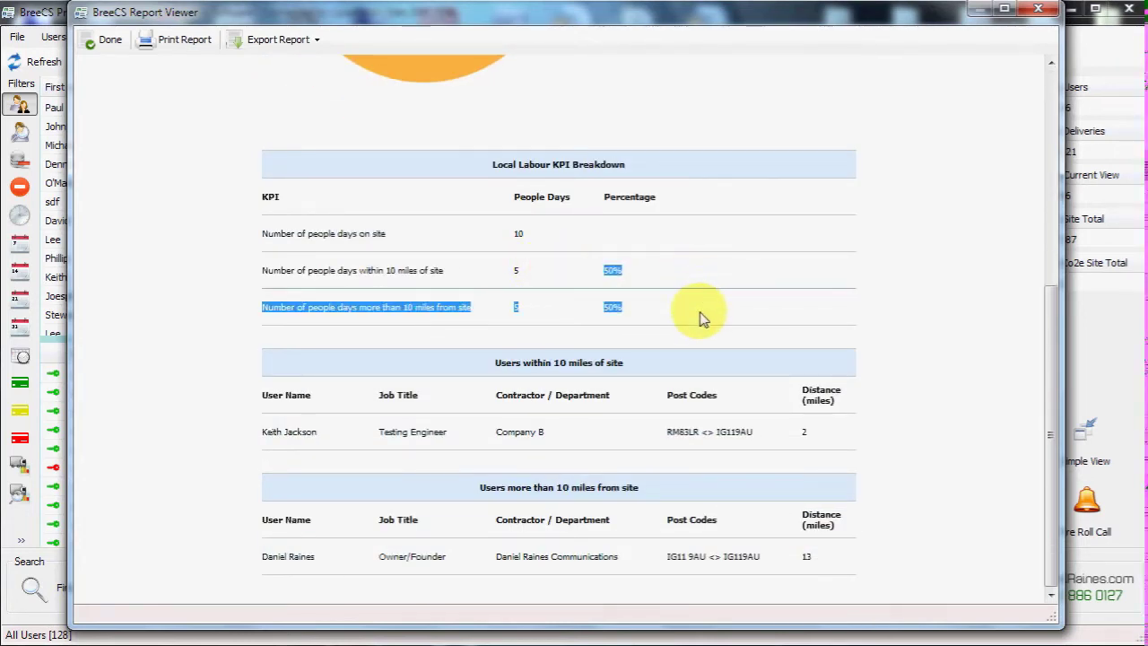
click(679, 341)
drag(494, 362, 741, 376)
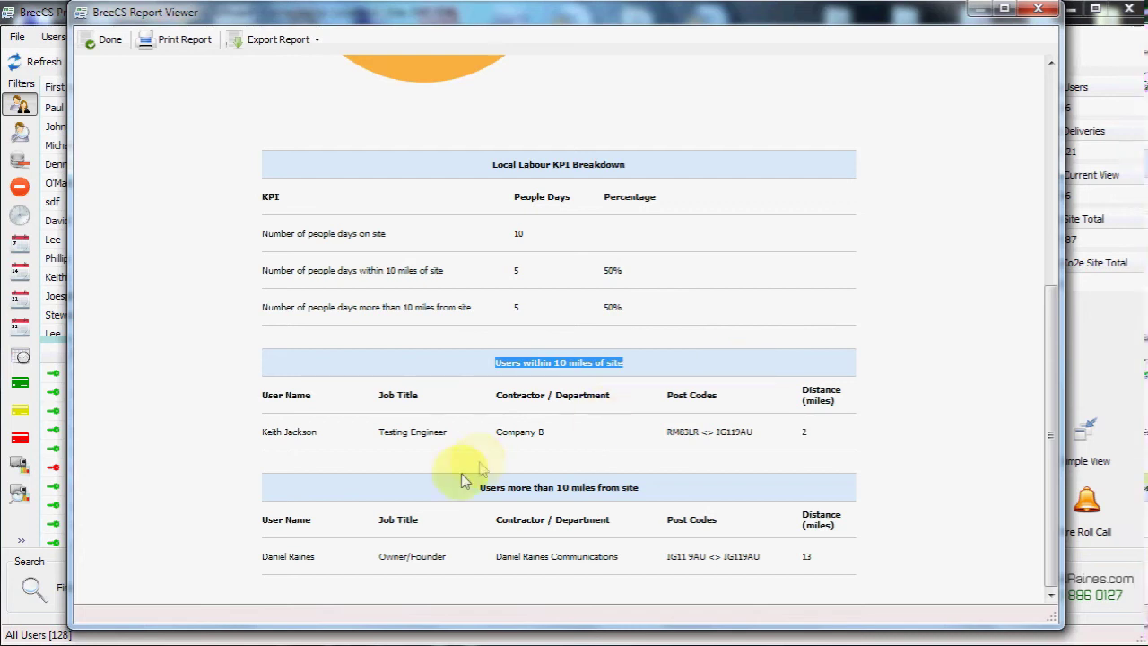
drag(463, 480, 679, 492)
click(220, 81)
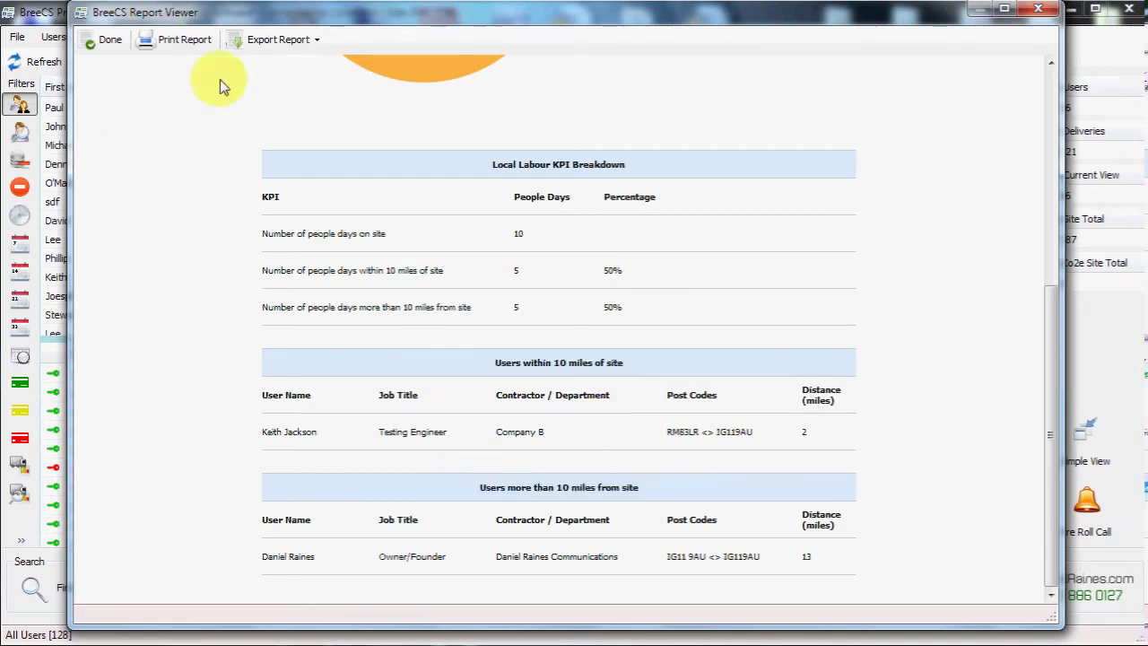
click(278, 40)
click(70, 40)
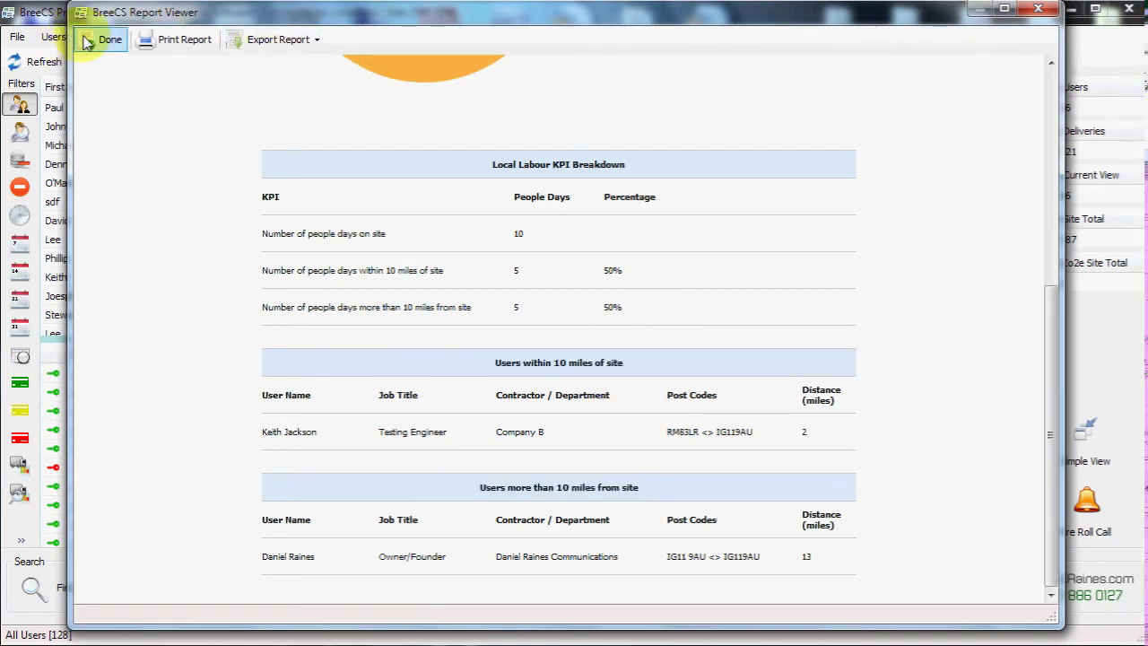
click(87, 42)
Open the user permissions, view the rights of the listed BreeCS users, and try removing one user's advanced view access
click(98, 36)
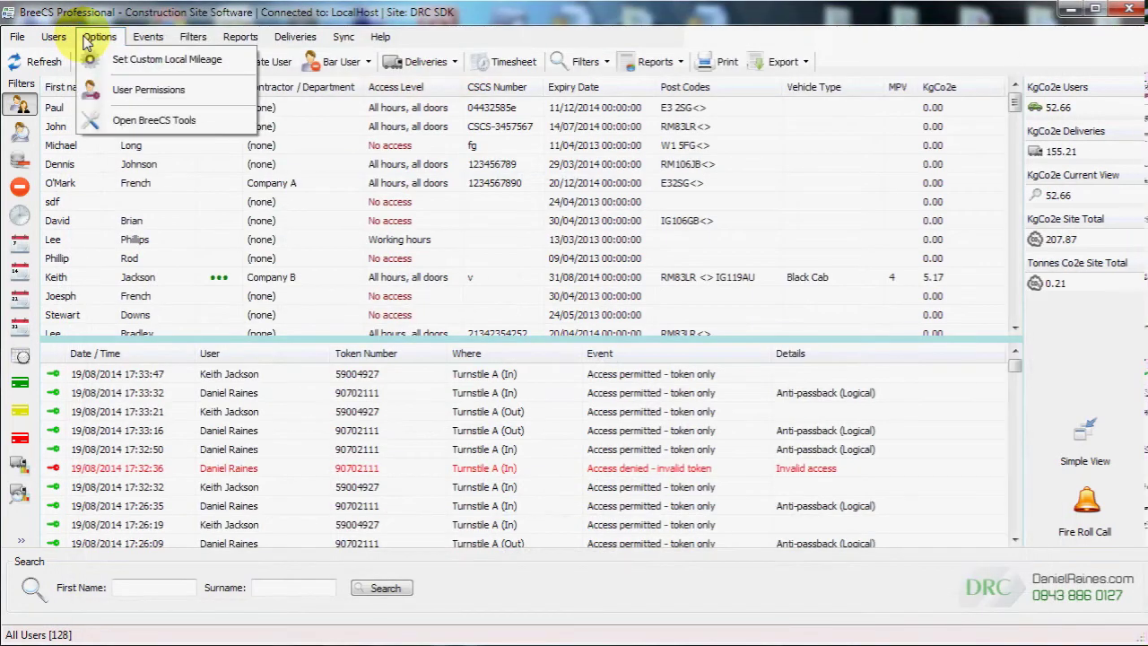
click(112, 89)
click(379, 221)
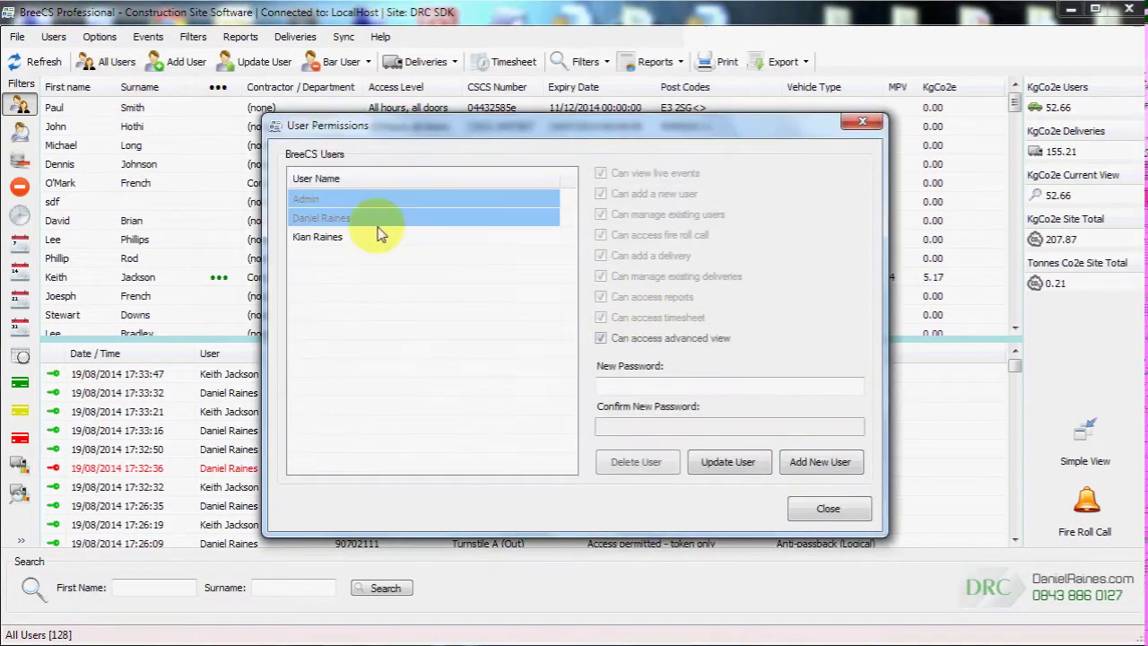
click(387, 239)
click(401, 221)
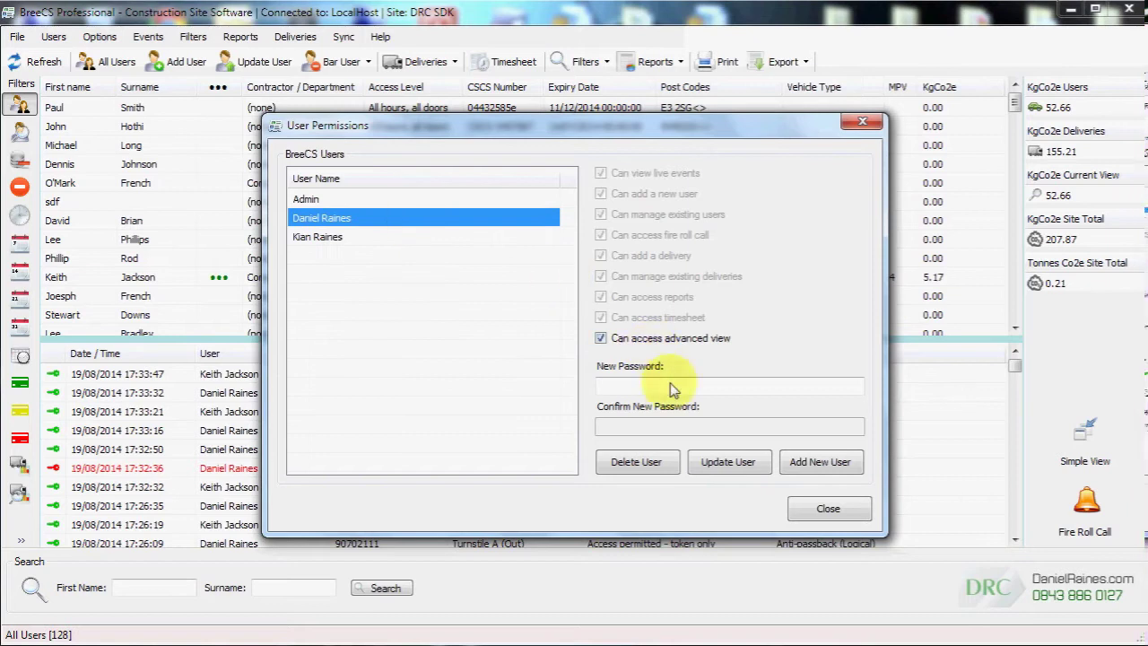
click(645, 342)
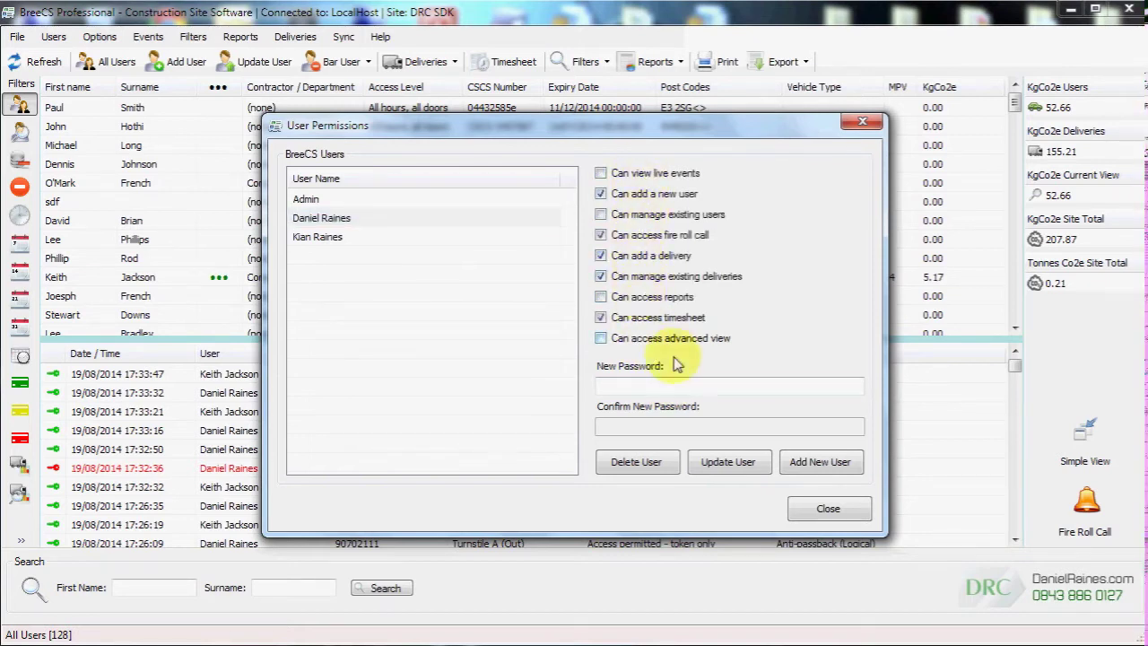
View the blank form for adding a new BreeCS user, and close it along with the user permissions
click(819, 462)
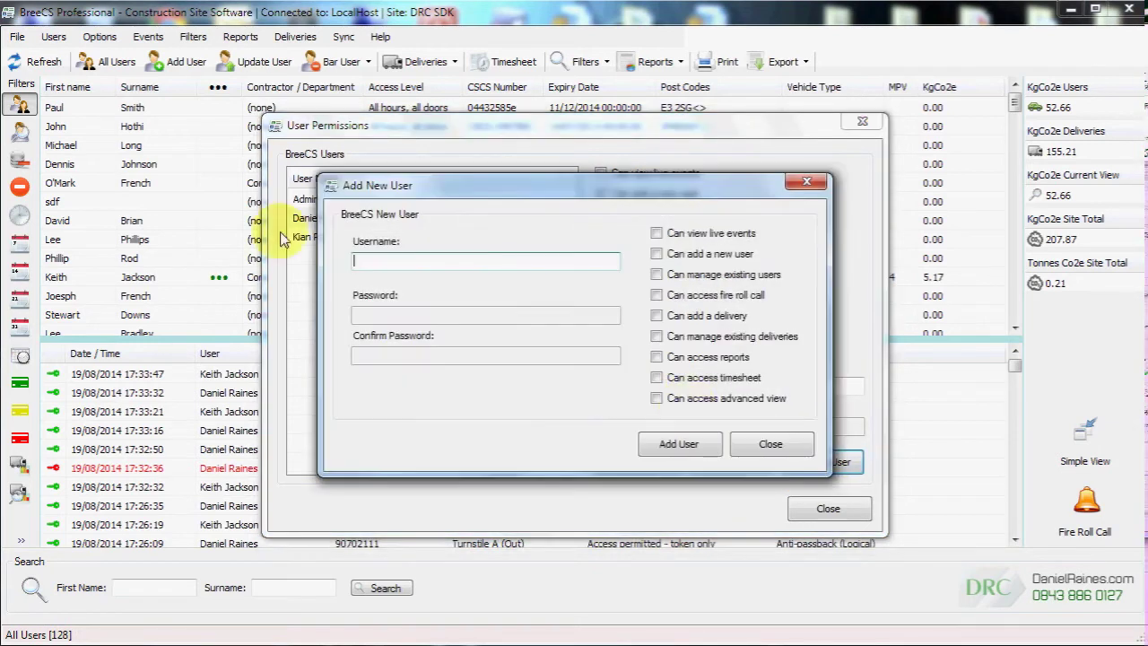
click(771, 443)
click(834, 508)
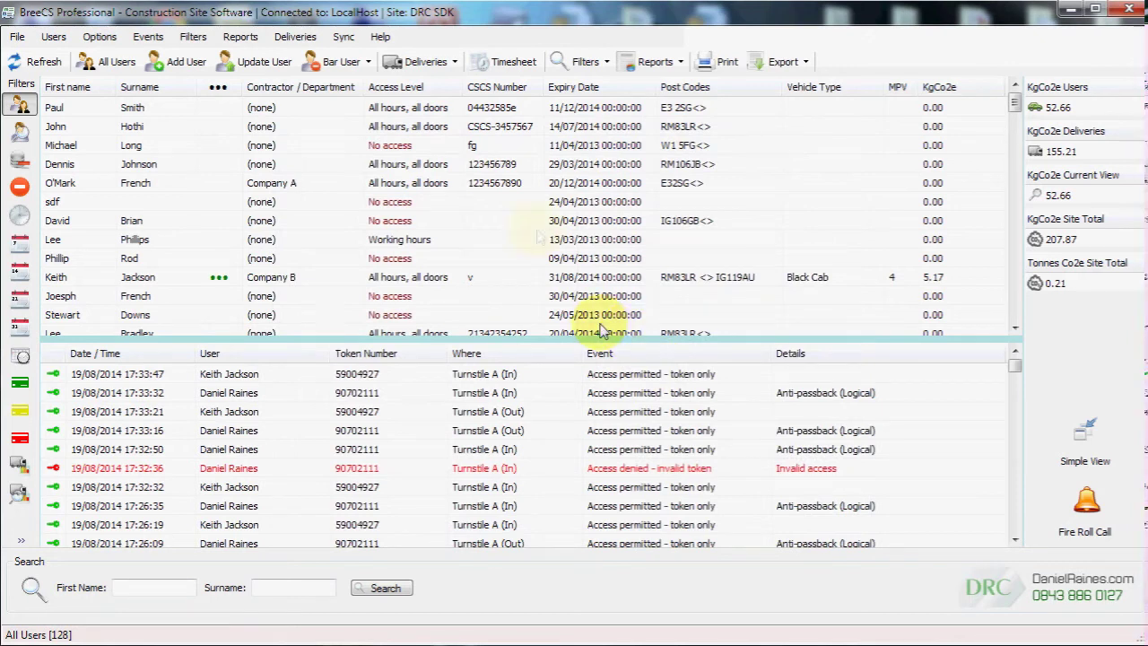
View the export formats for the user list, preview its printout, and close the preview
click(793, 62)
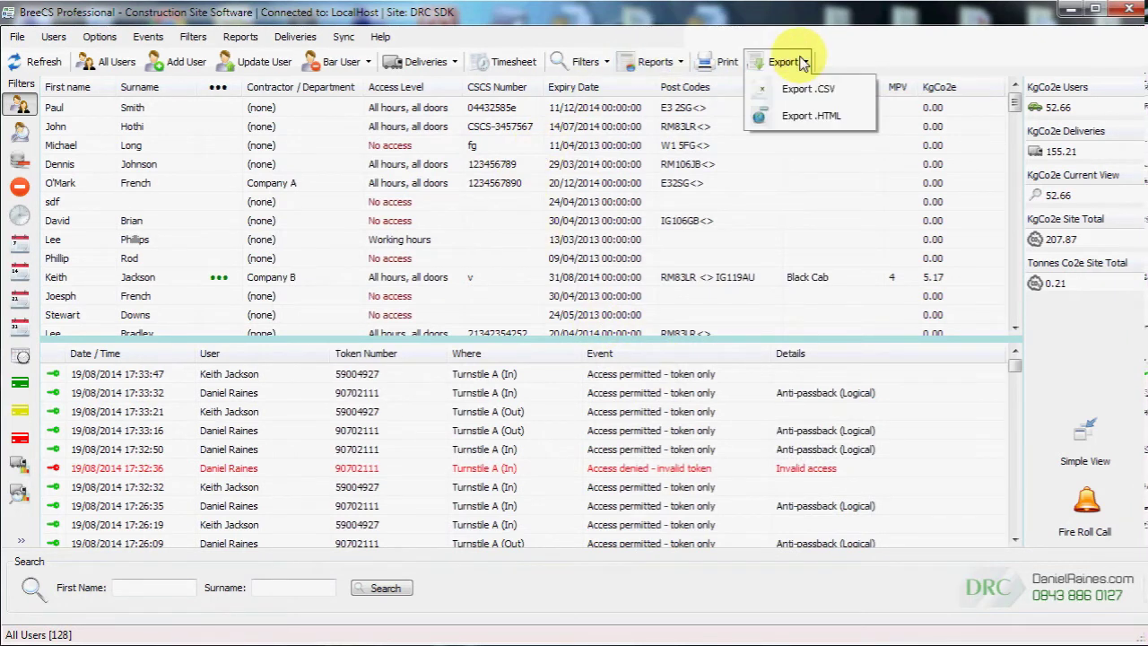
click(724, 66)
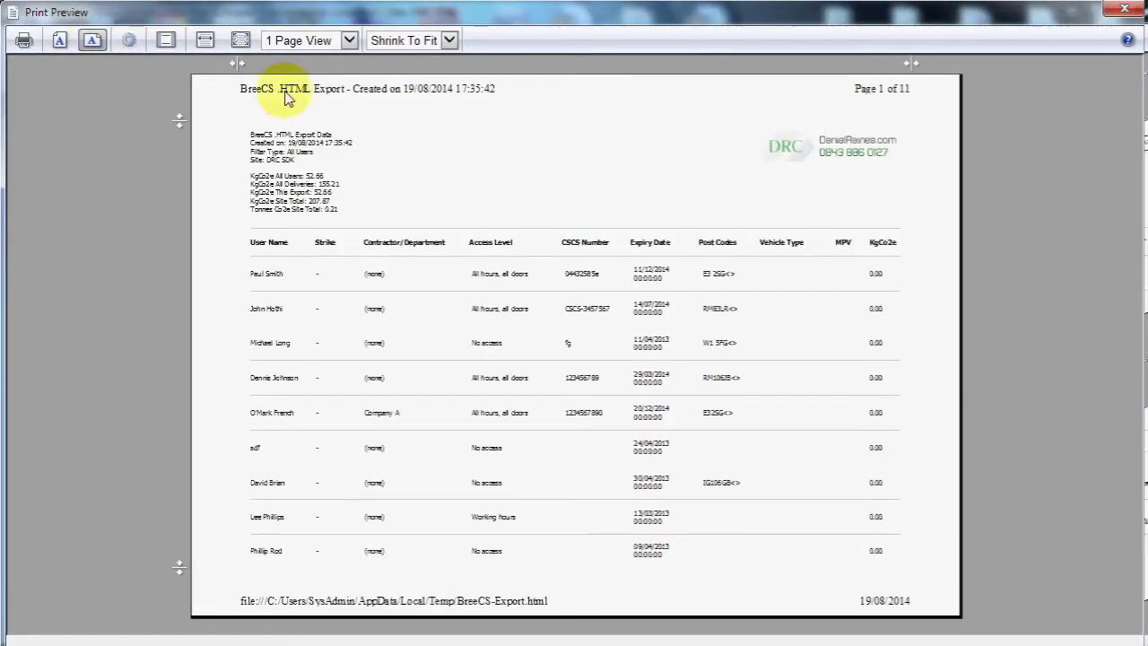
double_click(10, 18)
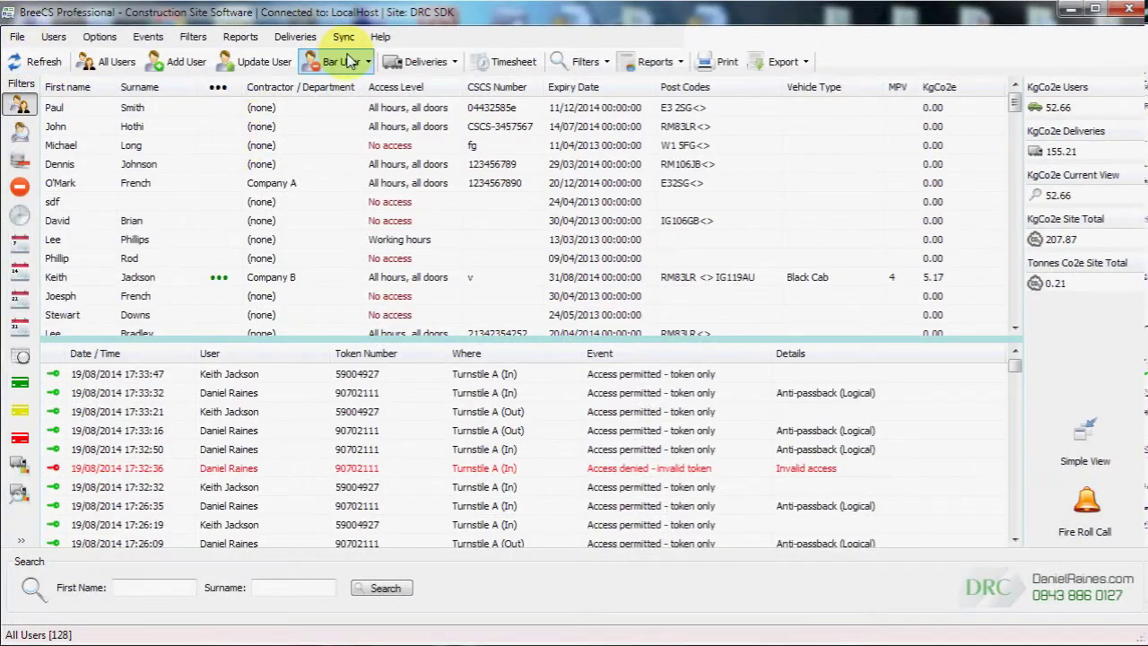
Show all deliveries to site, and filter them to the company Testing 123
click(395, 63)
click(437, 156)
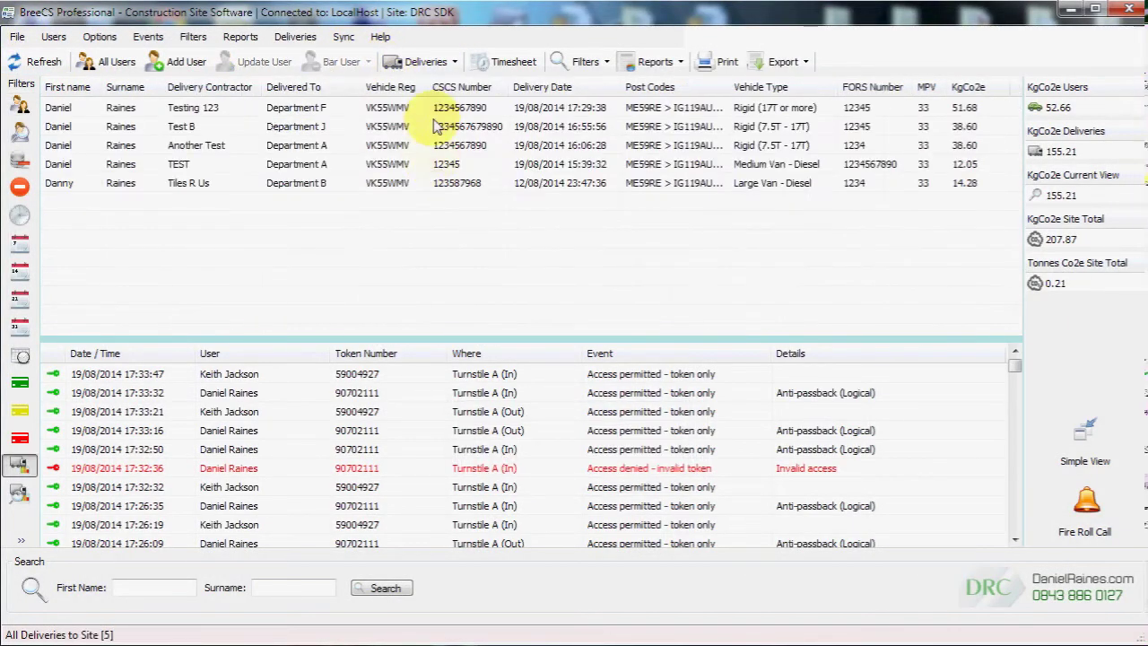
click(421, 62)
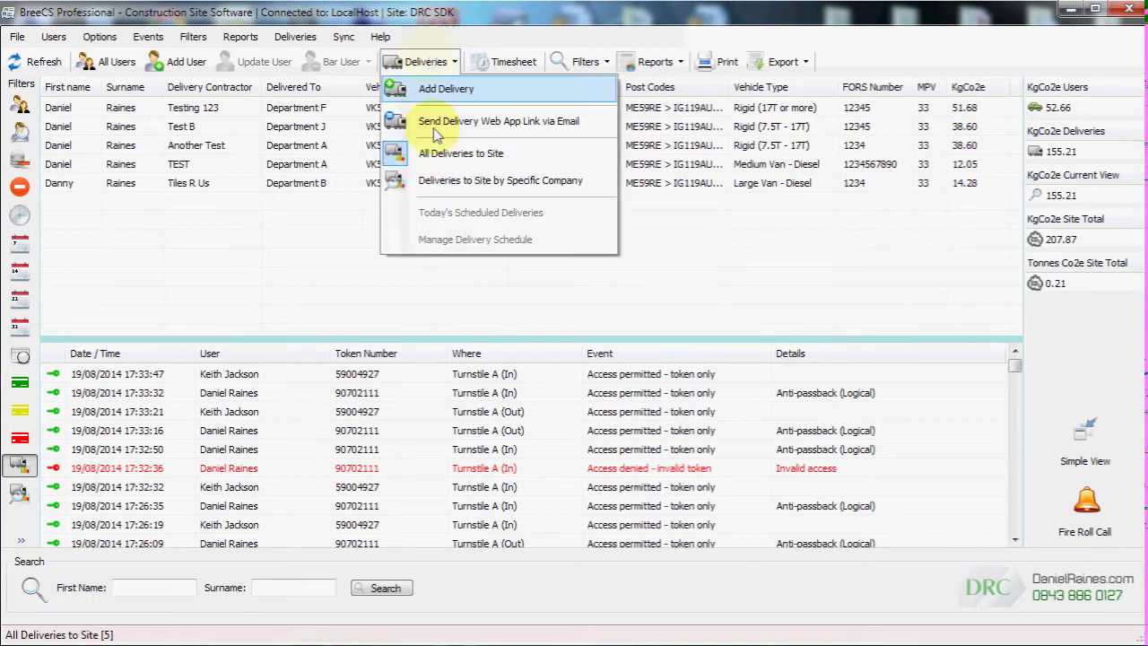
click(439, 182)
click(529, 325)
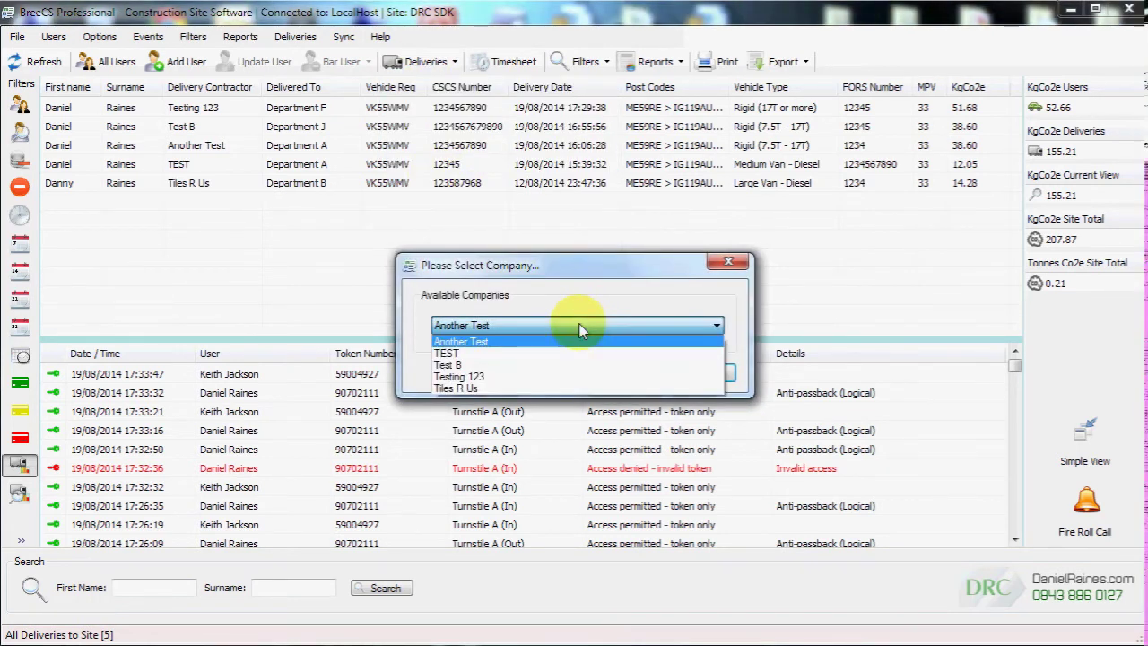
click(574, 377)
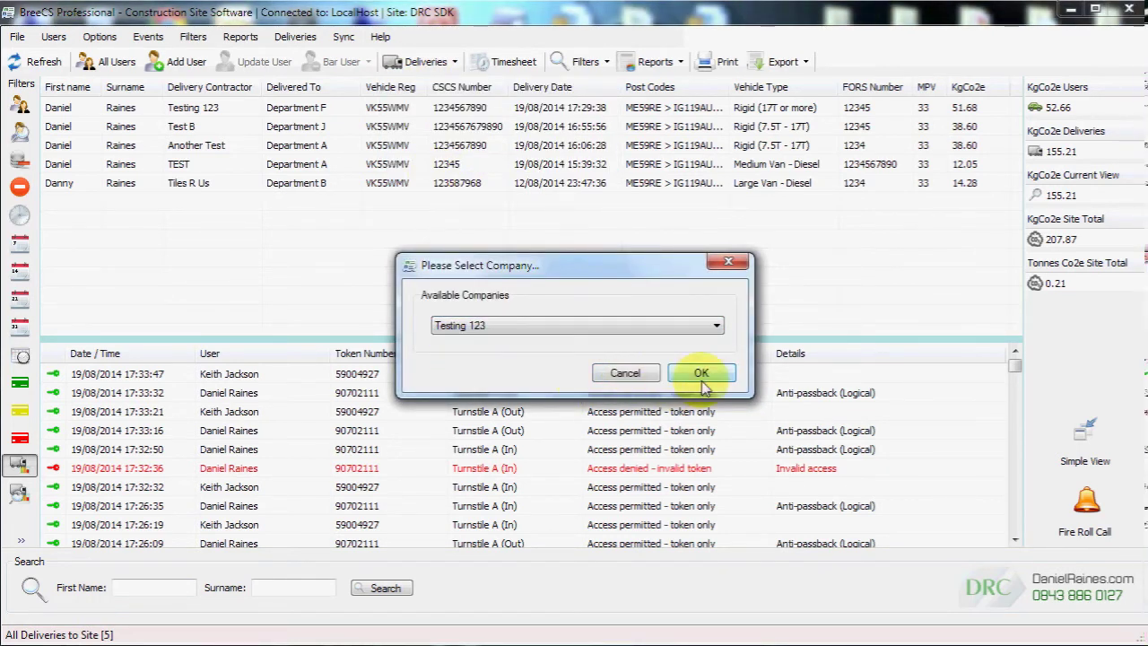
click(701, 371)
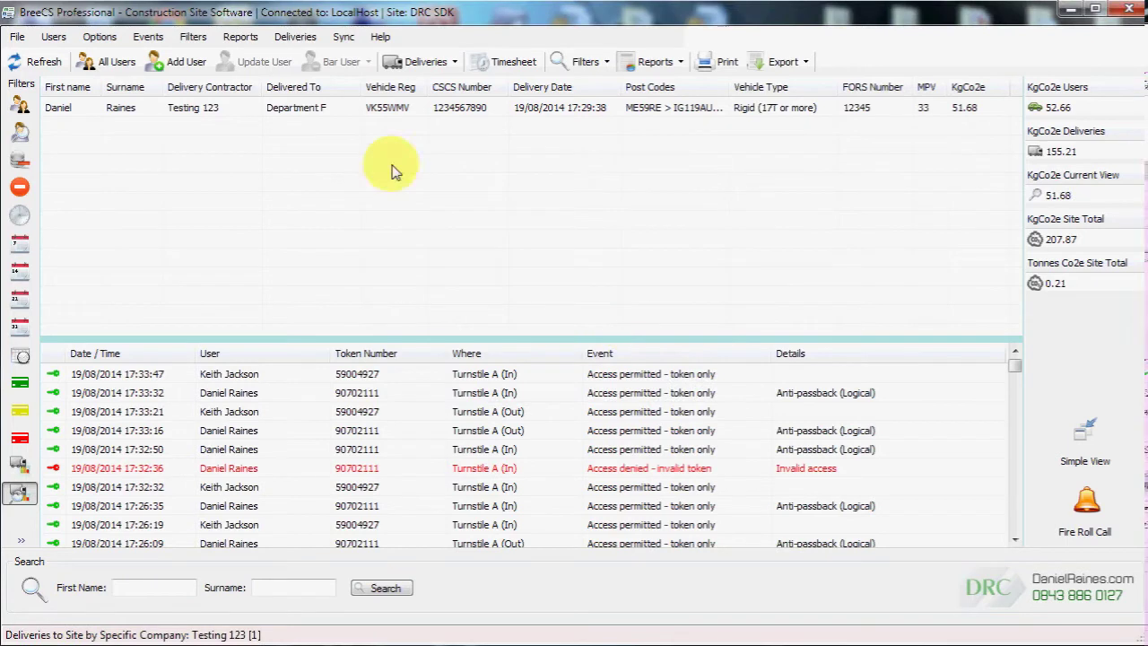
Start a new delivery from new company "Hello" to Department C, entering the FORS number and the driver's name and CSCS number
click(20, 104)
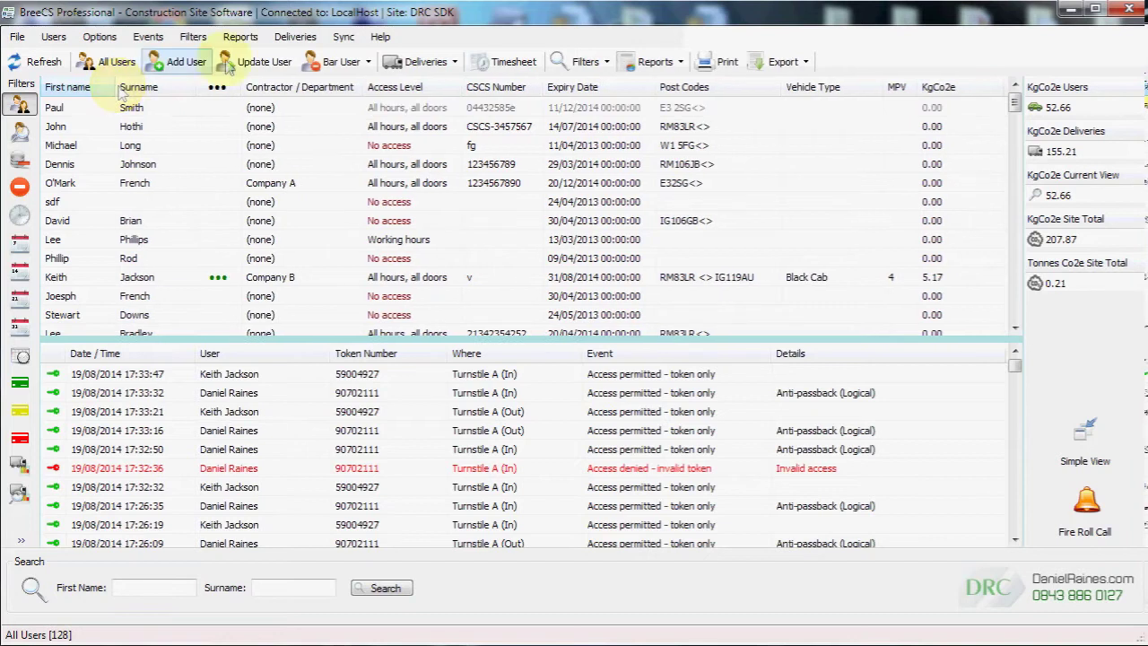
click(417, 61)
click(717, 303)
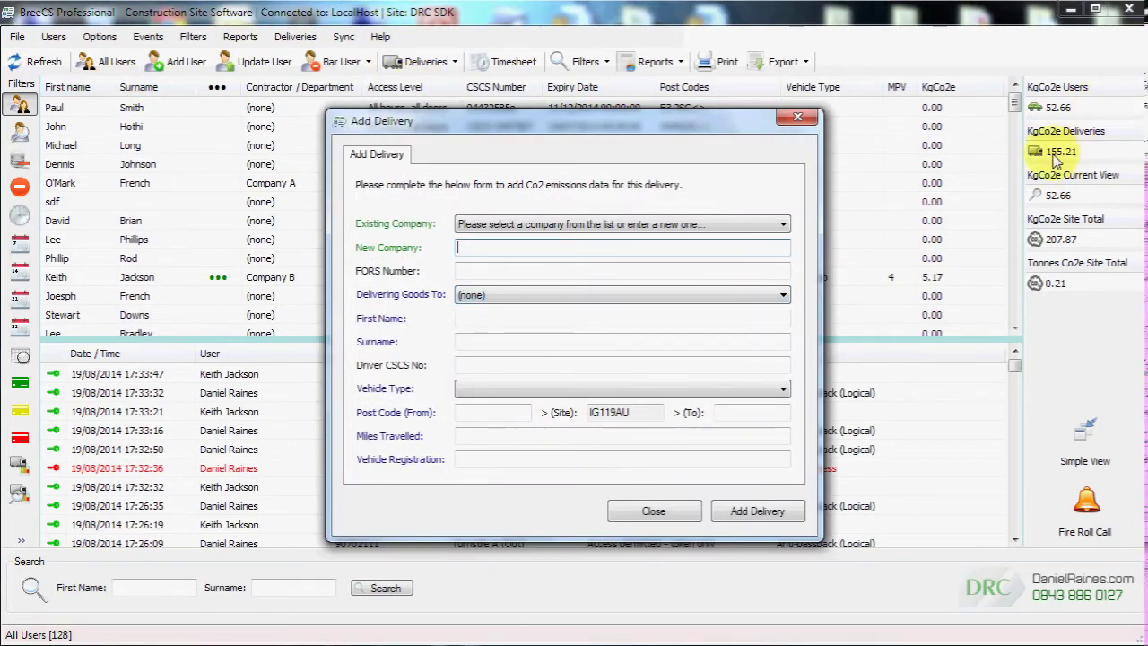
click(538, 224)
click(529, 258)
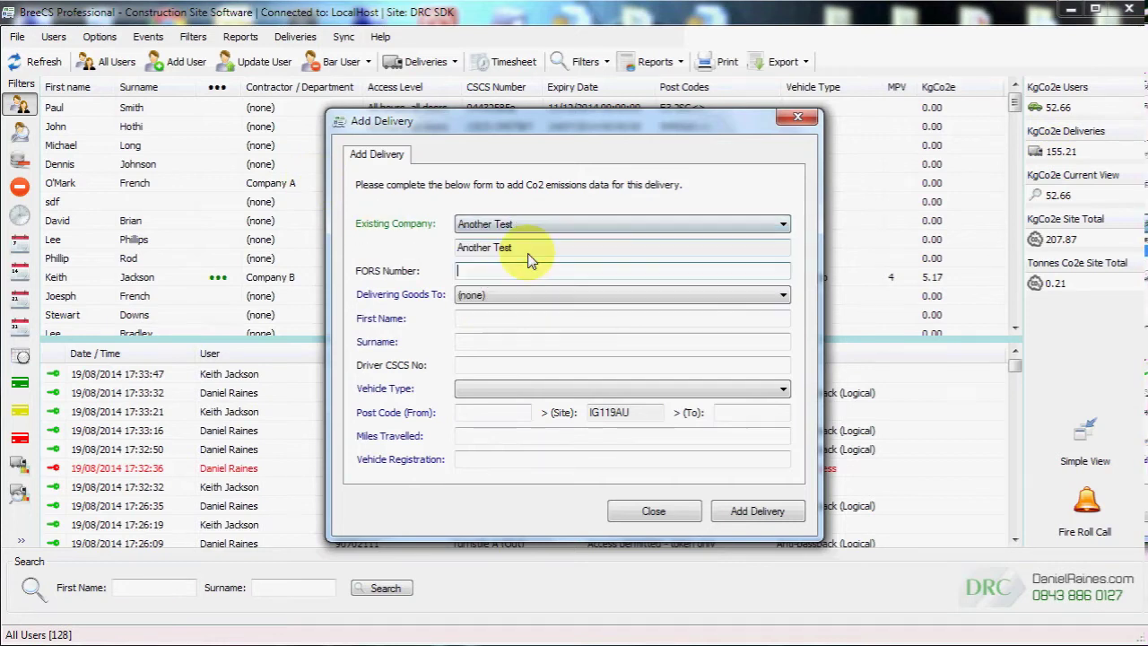
click(525, 225)
click(525, 238)
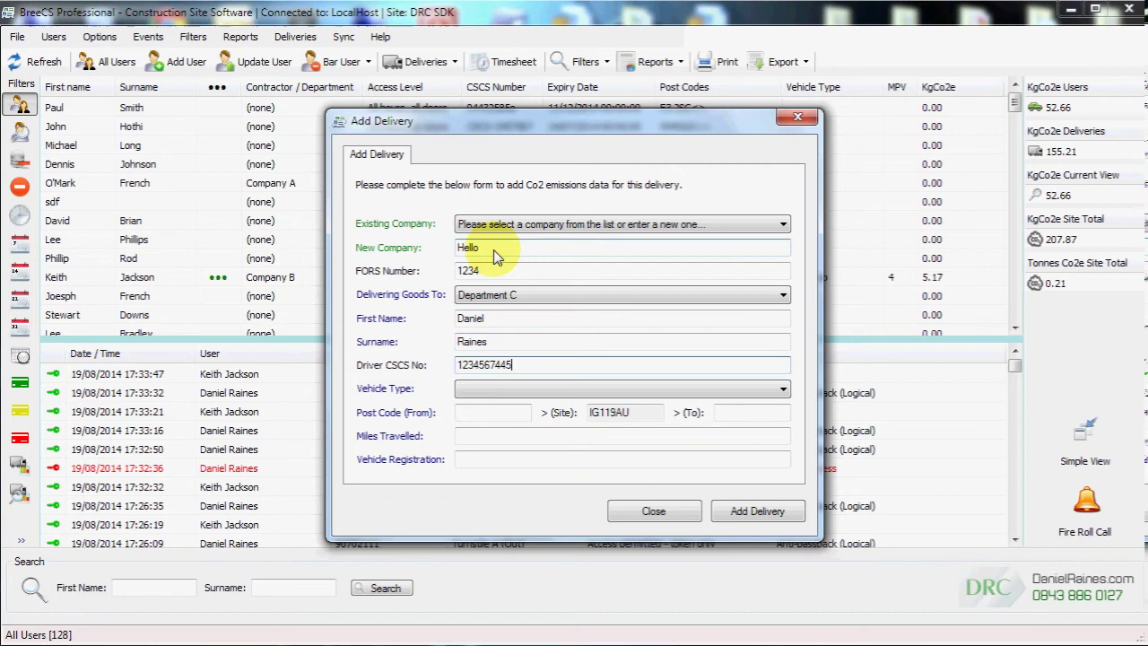
Browse the available vehicle types and set the delivery's vehicle to Rigid (7.5T - 17T)
click(569, 389)
scroll(567, 432, down, 1)
scroll(567, 433, down, 2)
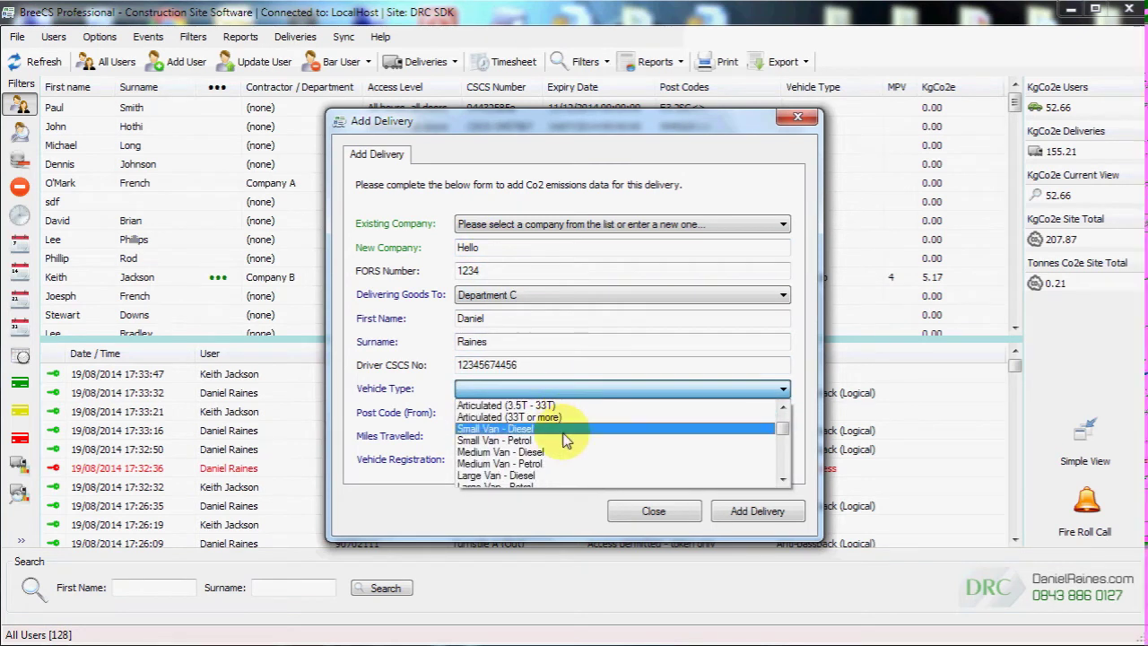
scroll(565, 447, down, 1)
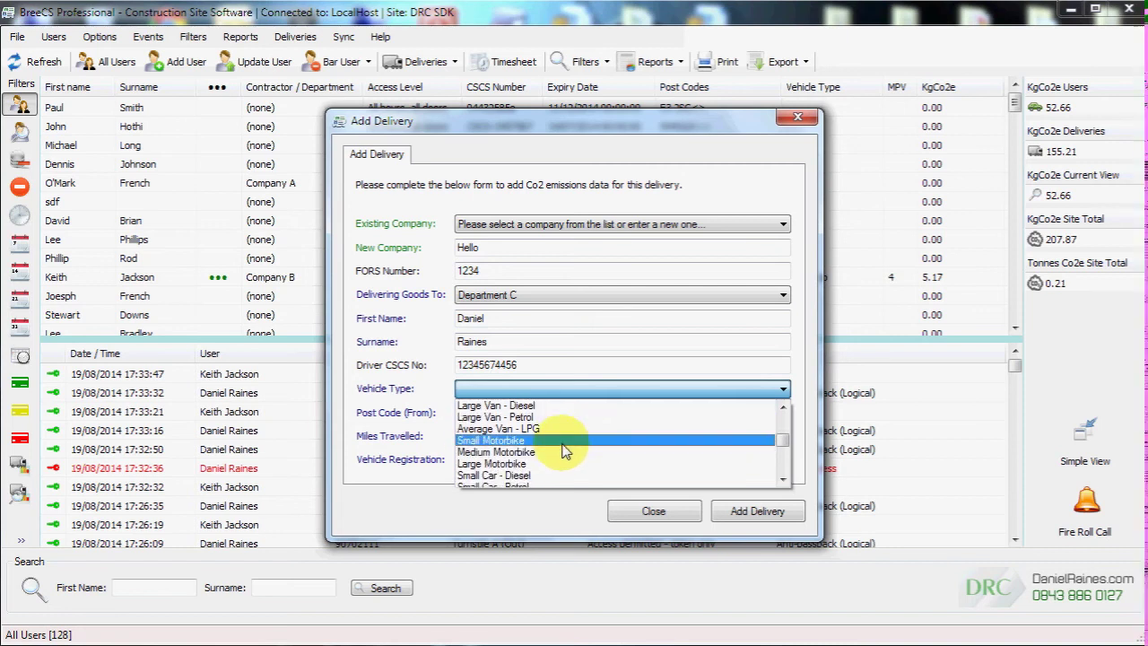
scroll(565, 448, down, 2)
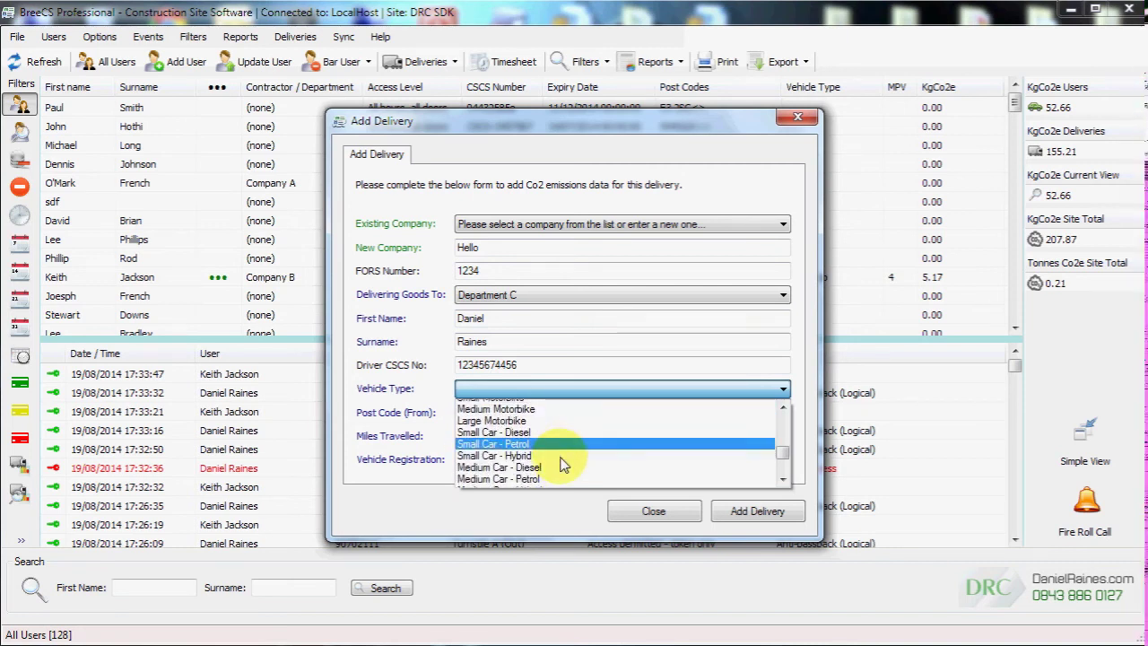
scroll(561, 477, down, 1)
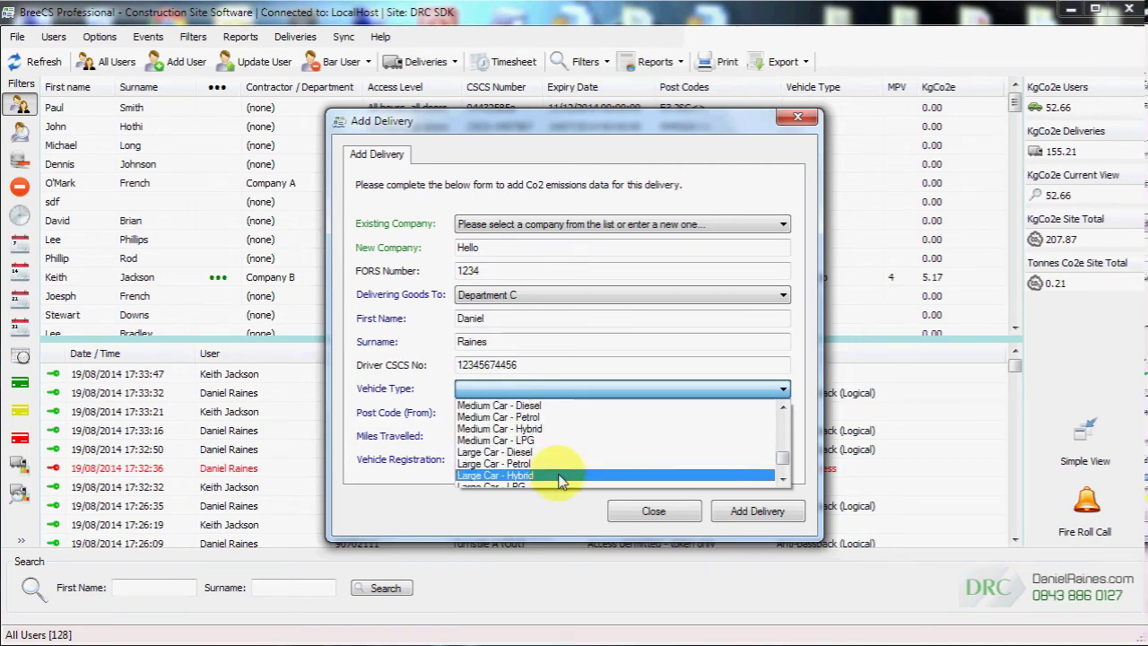
scroll(560, 481, down, 2)
scroll(538, 448, up, 7)
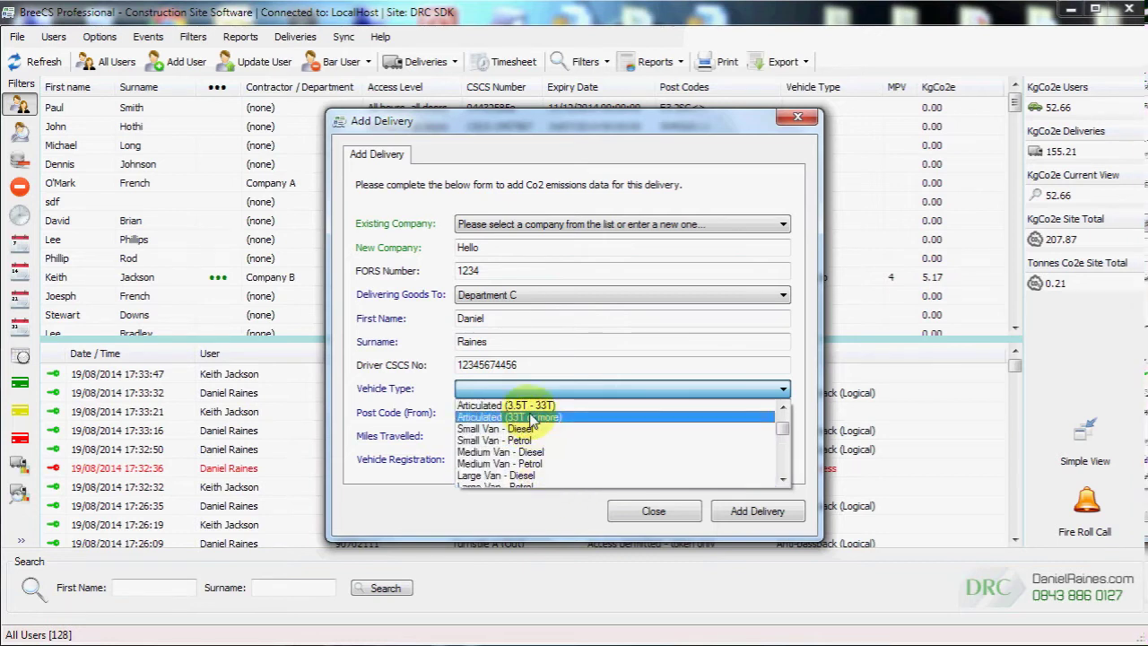
scroll(533, 422, up, 1)
click(520, 406)
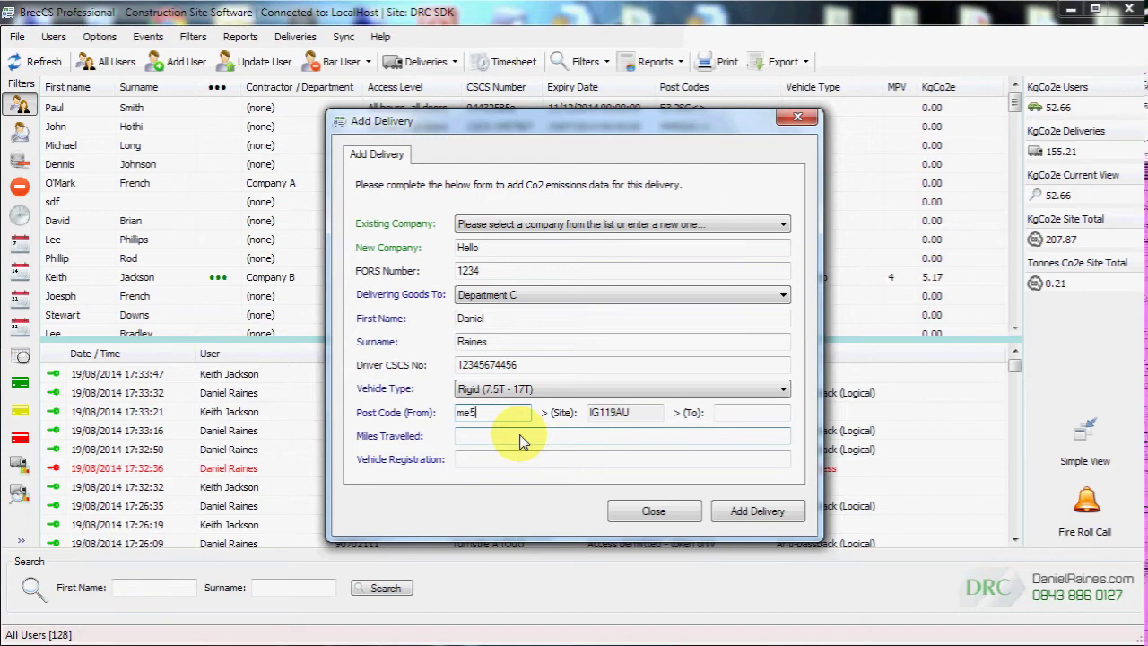
Enter the delivery's origin and onward post codes and the vehicle registration, and add the delivery
text(re)
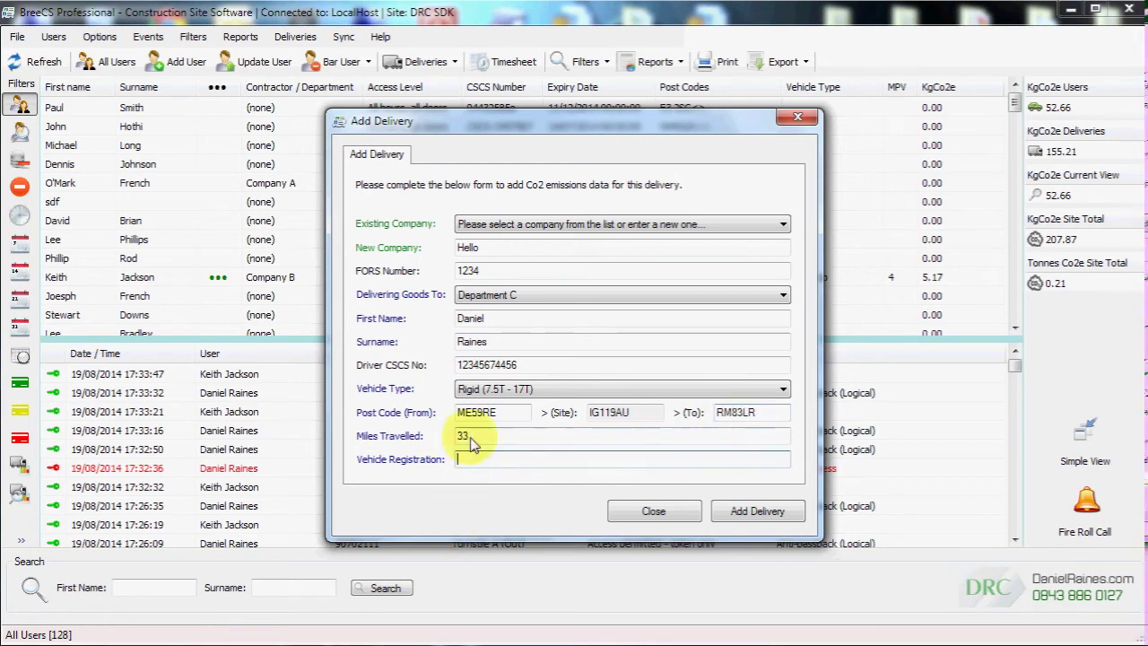
click(507, 464)
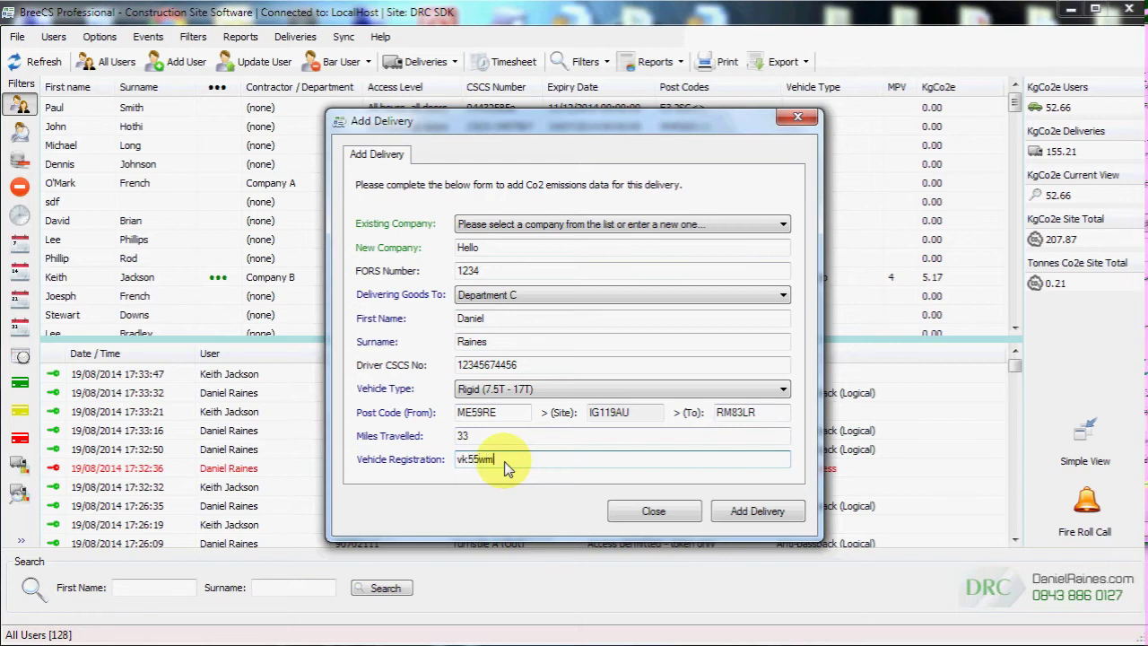
click(739, 518)
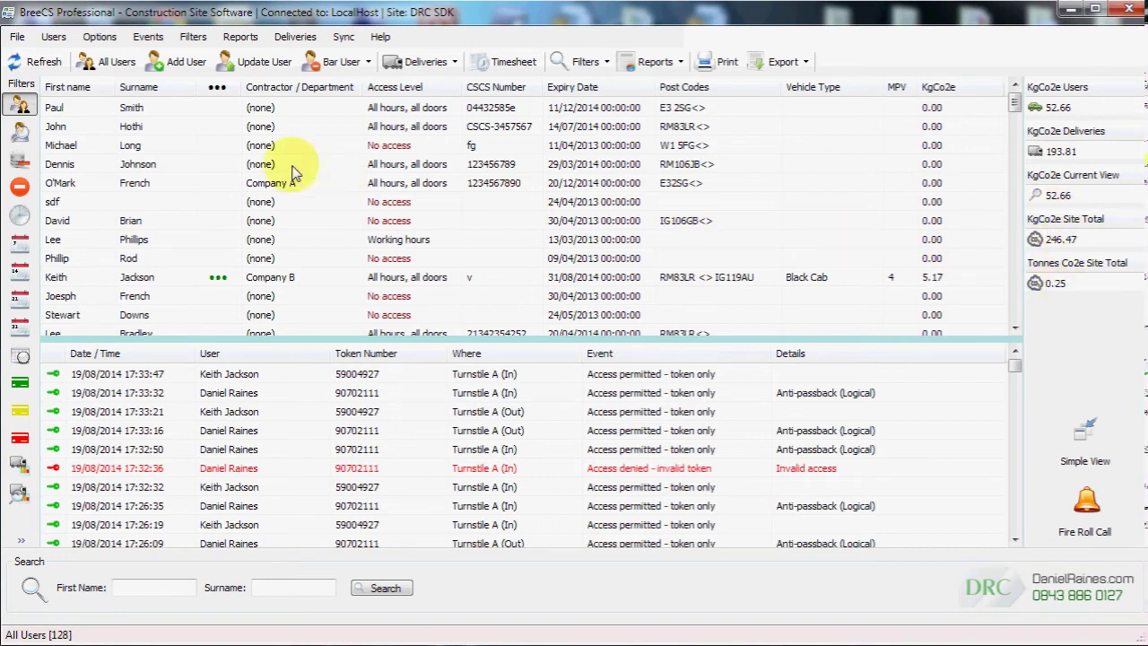
click(58, 37)
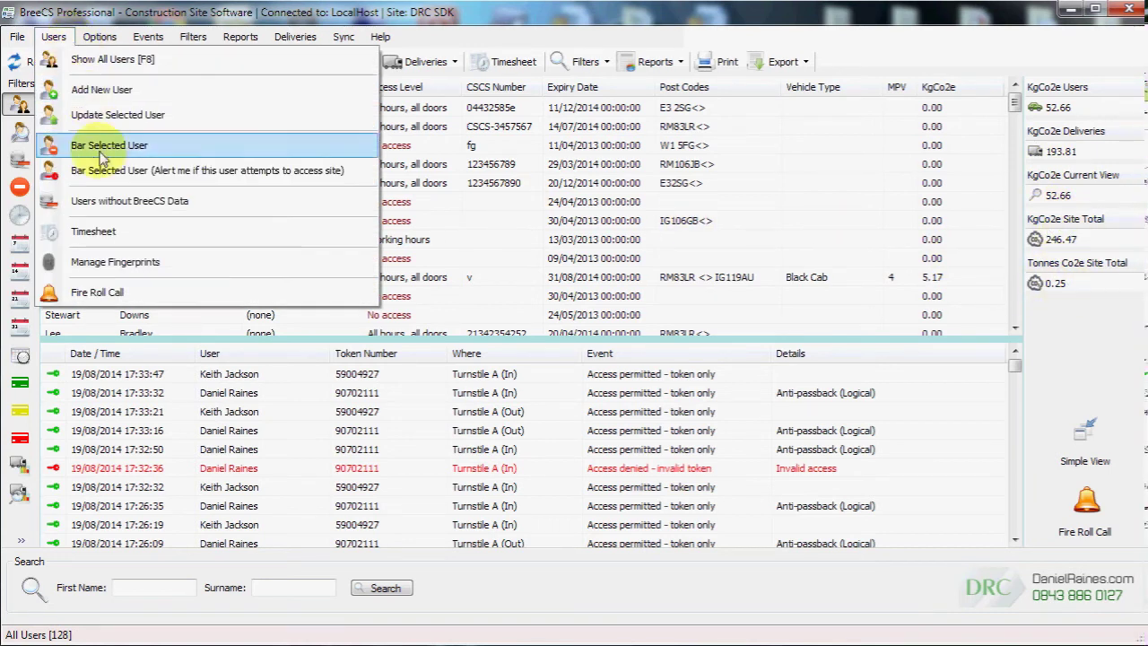
click(54, 37)
click(100, 37)
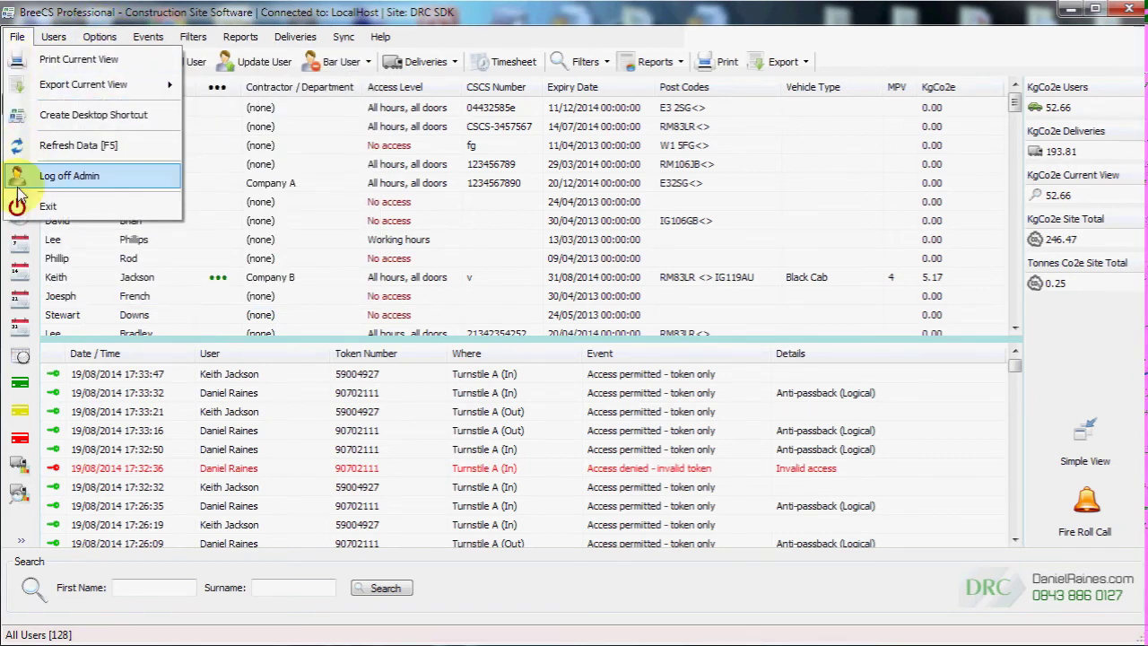
click(17, 37)
Limit the events list to the "Users Currently on Site" view, and switch it back to always shown
click(135, 42)
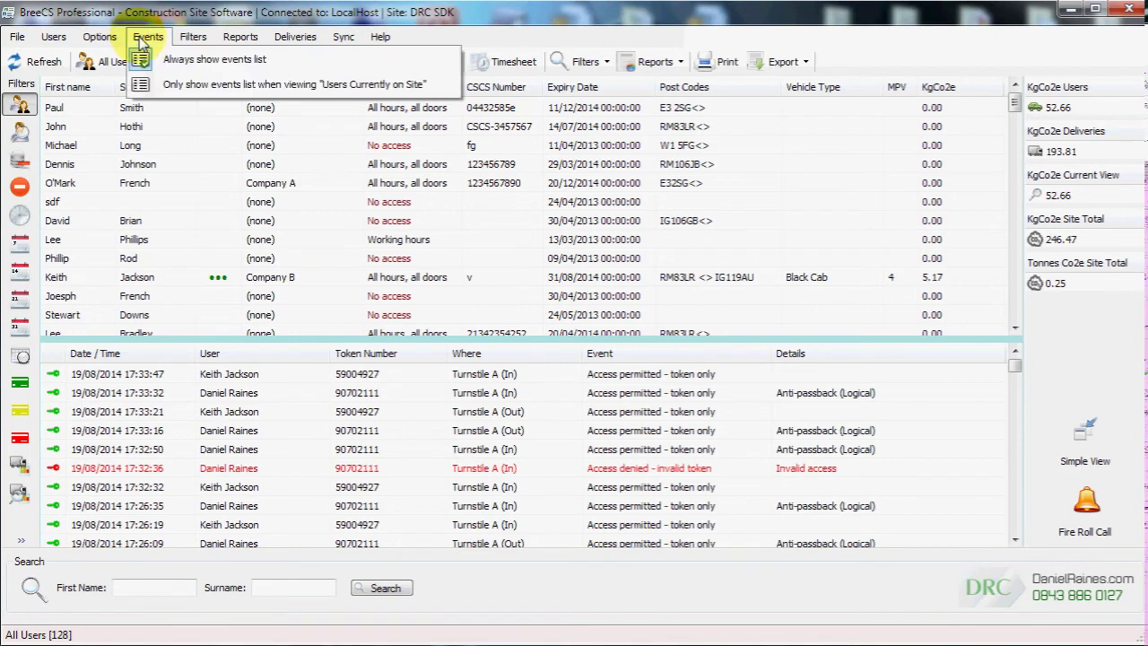
click(144, 83)
click(148, 39)
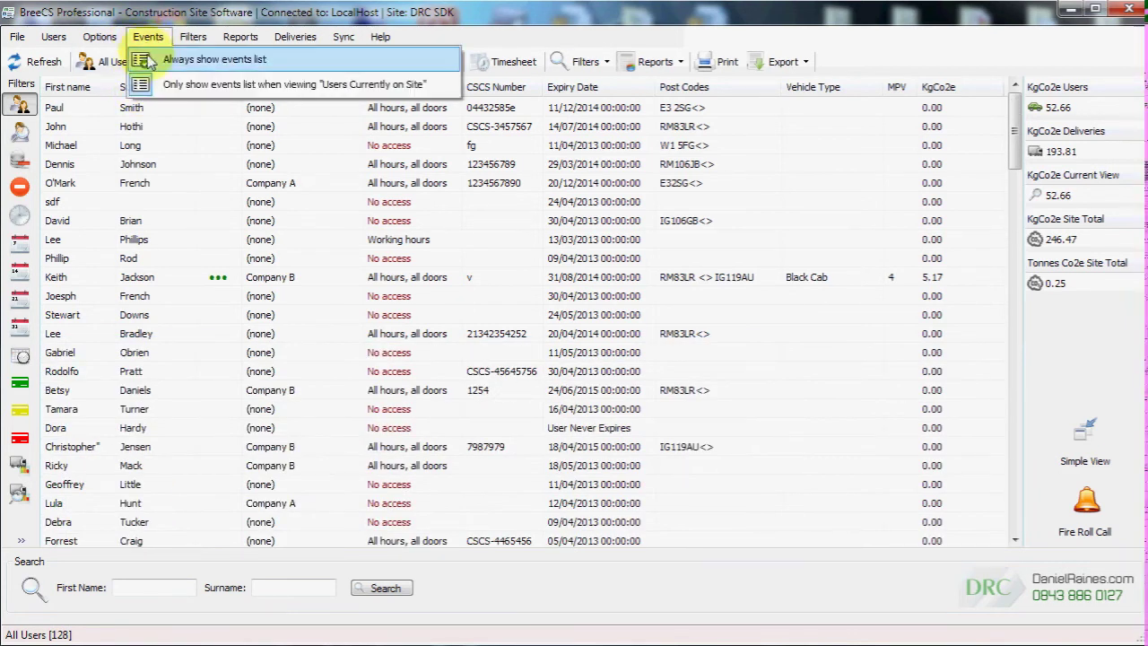
click(161, 51)
click(192, 37)
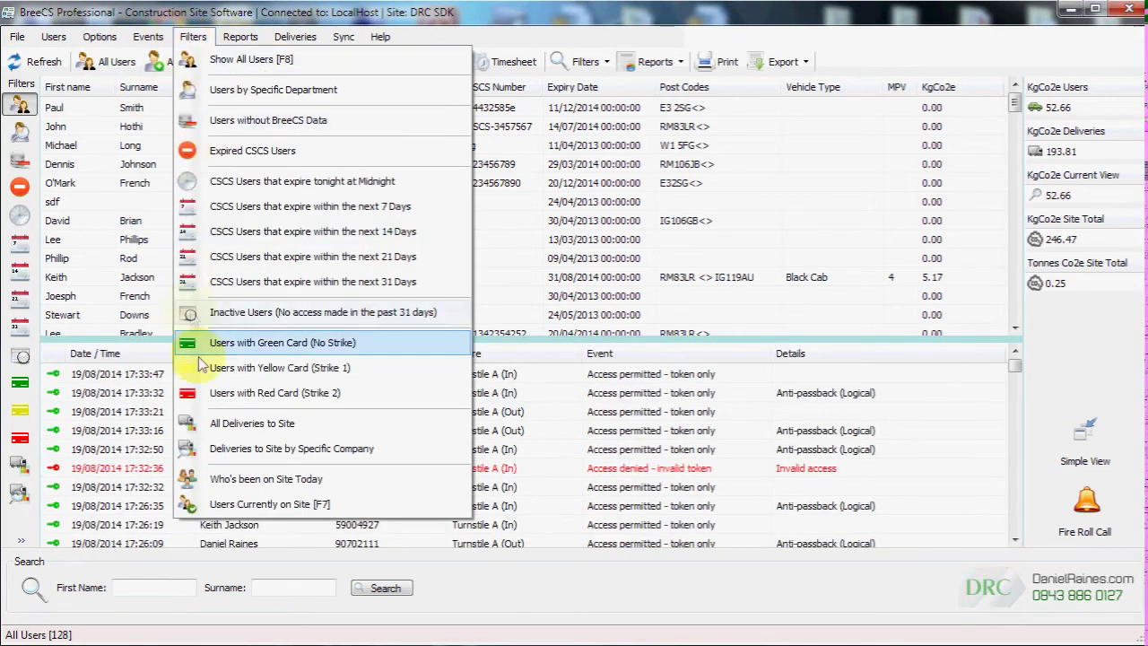
mouse_move(243, 40)
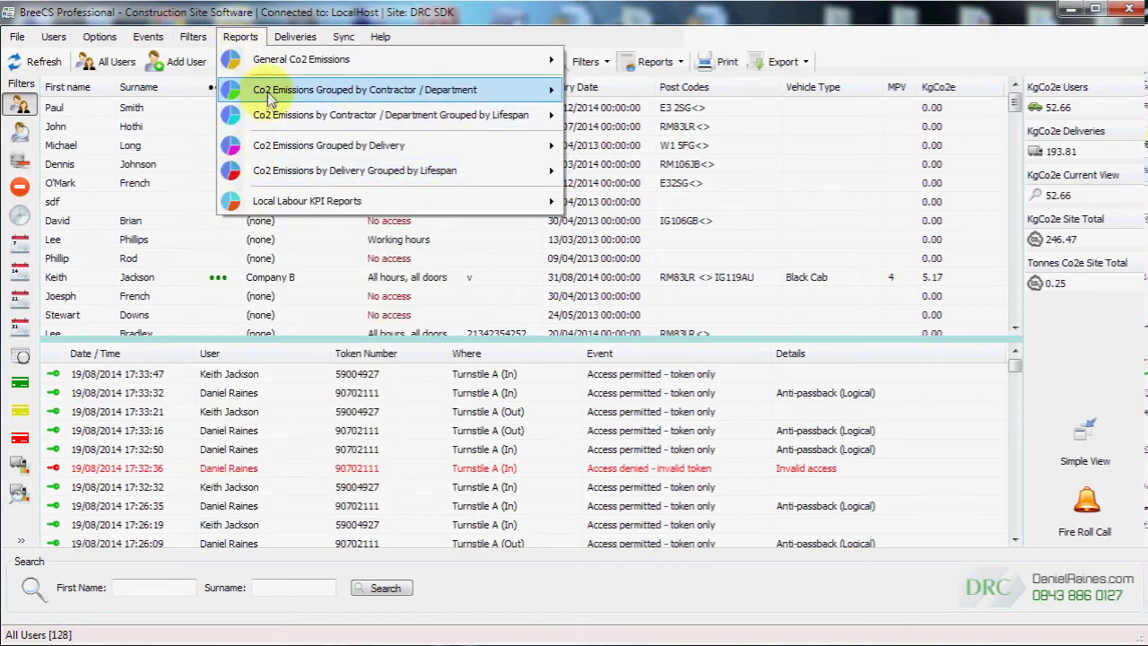
mouse_move(302, 34)
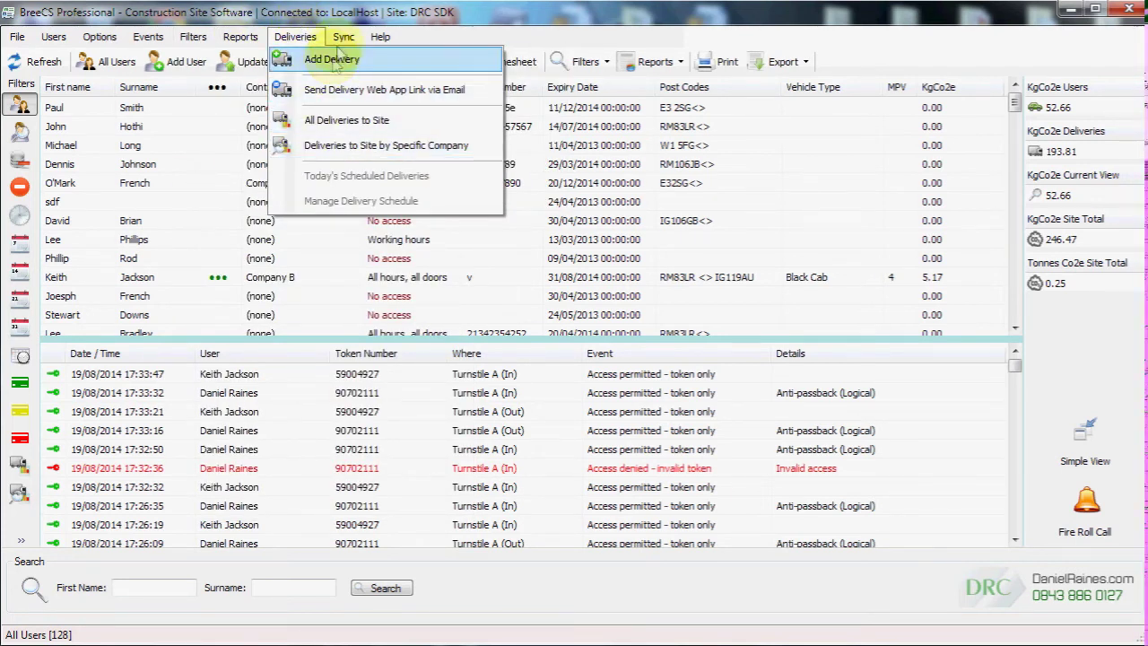
mouse_move(344, 38)
mouse_move(379, 38)
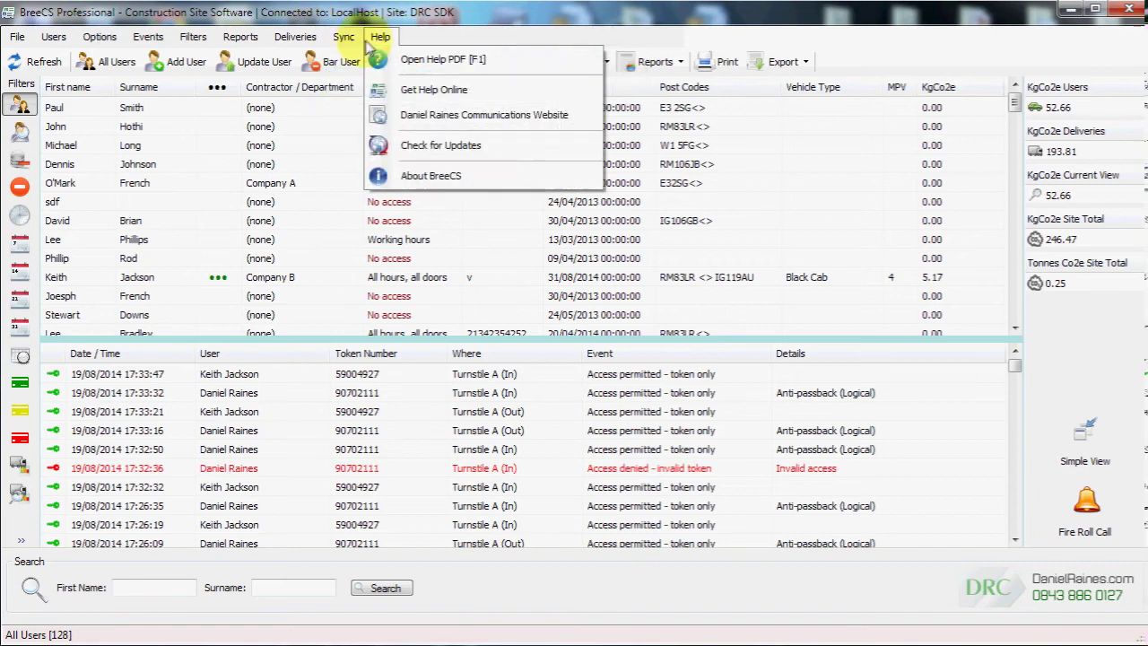
mouse_move(148, 37)
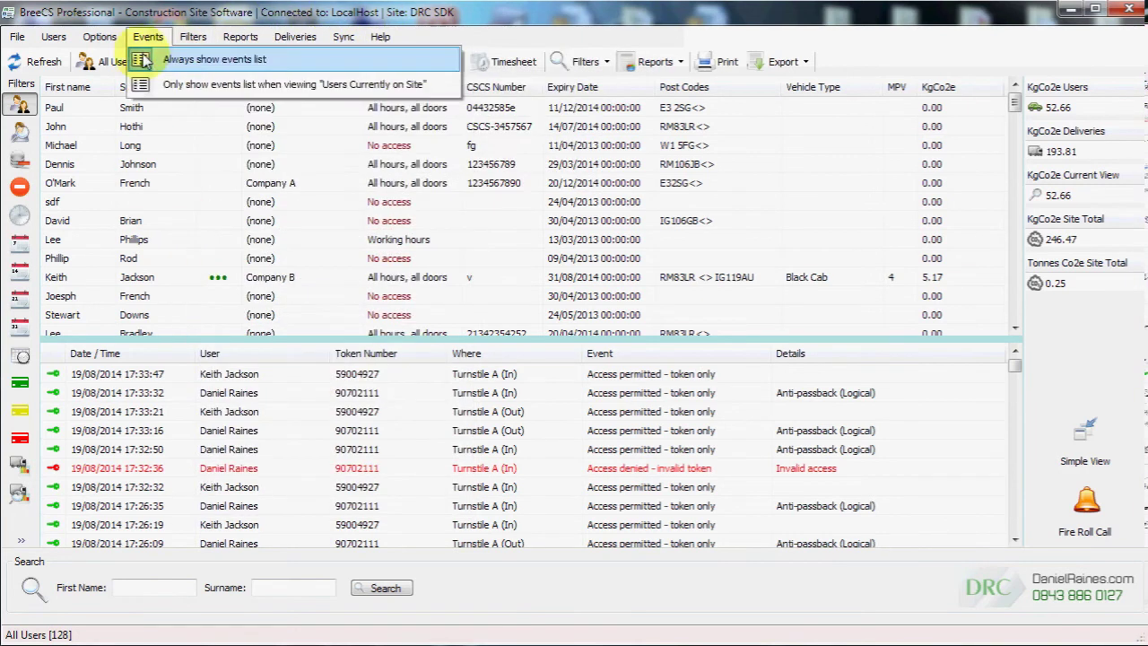
Log off the Admin account
mouse_move(17, 37)
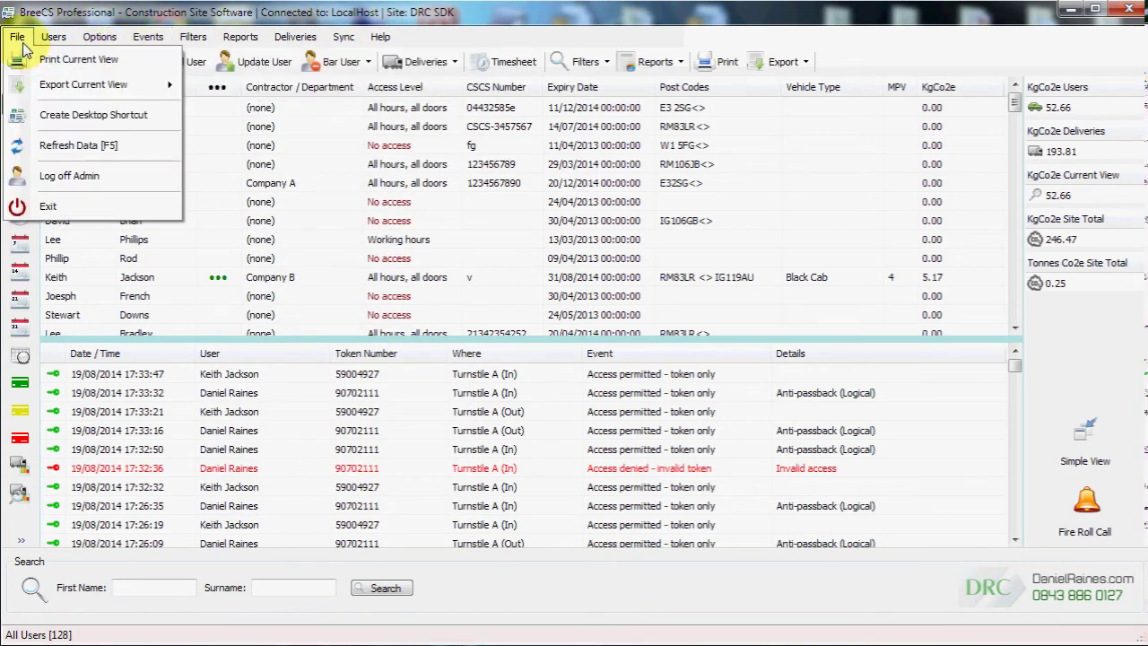
click(42, 179)
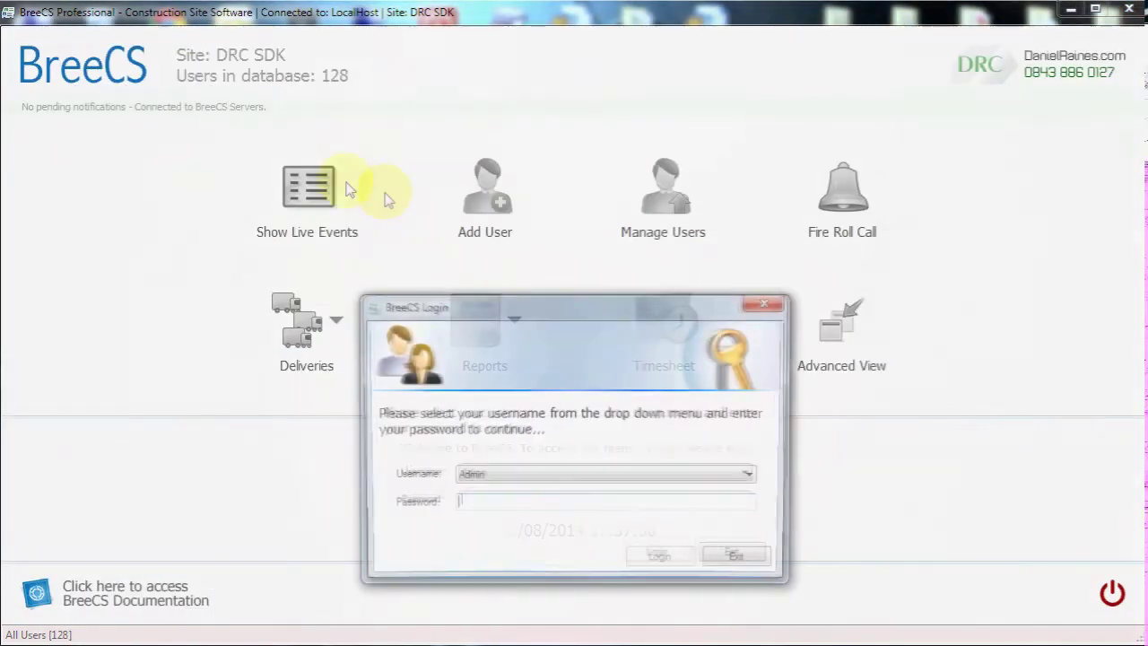